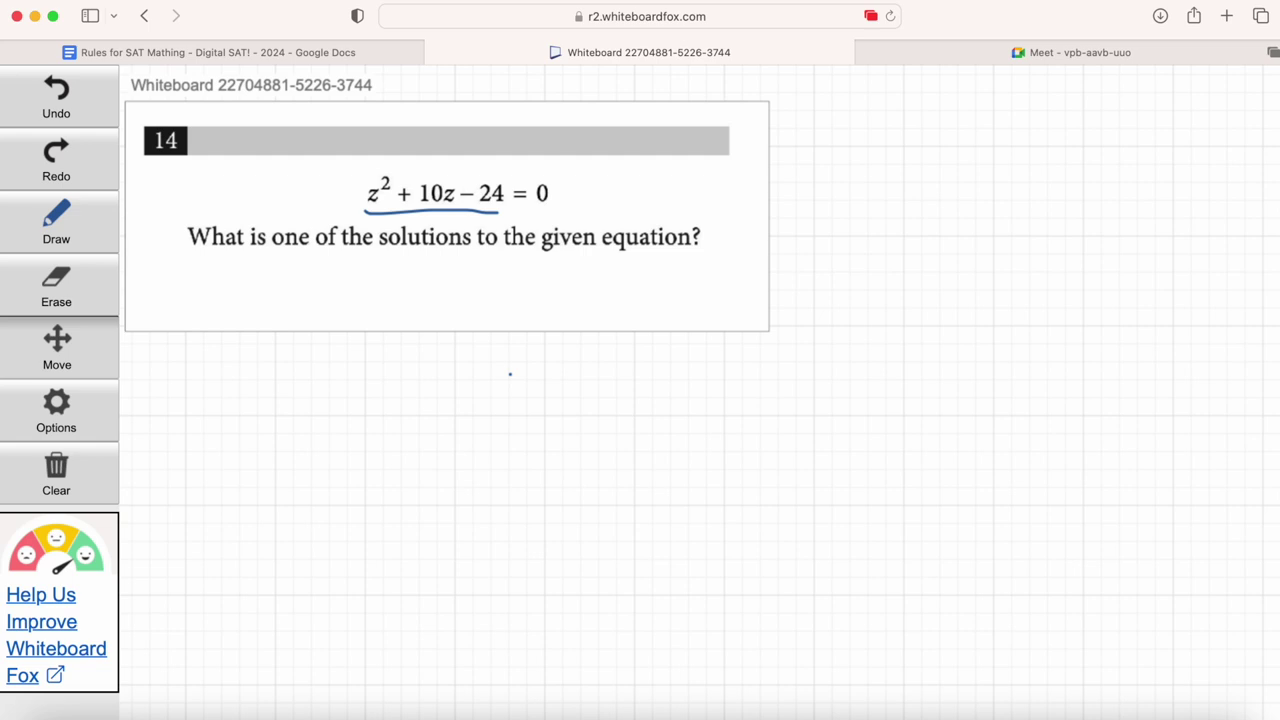
Step: Write a small y beneath the 0 of the question 14 equation and switch to the Desmos Graphing Calculator window
drag(540, 211, 542, 232)
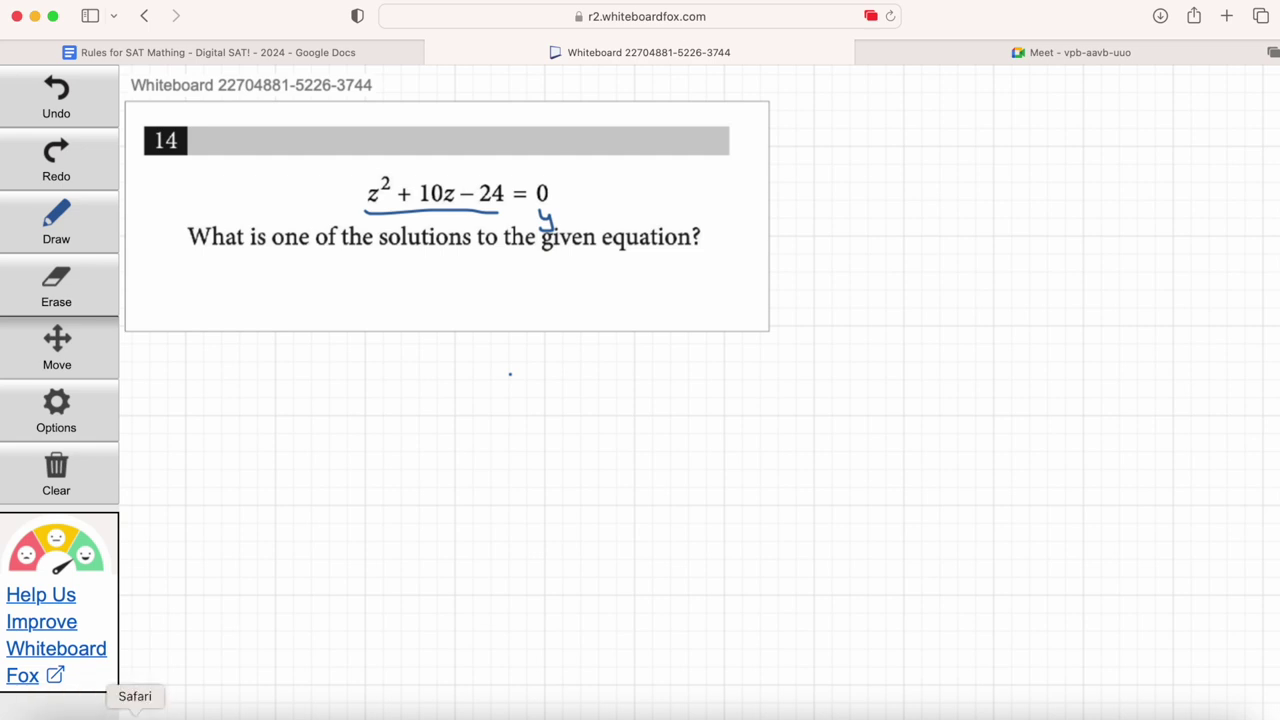
right_click(135, 712)
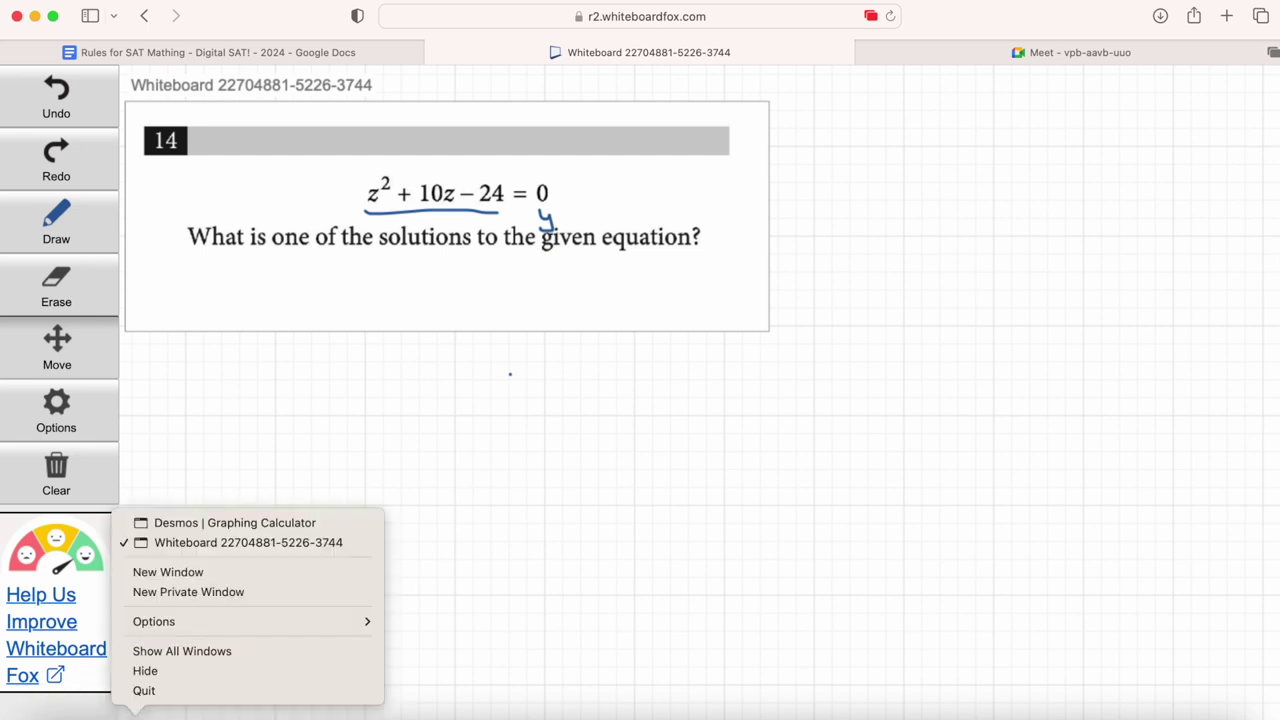
click(192, 518)
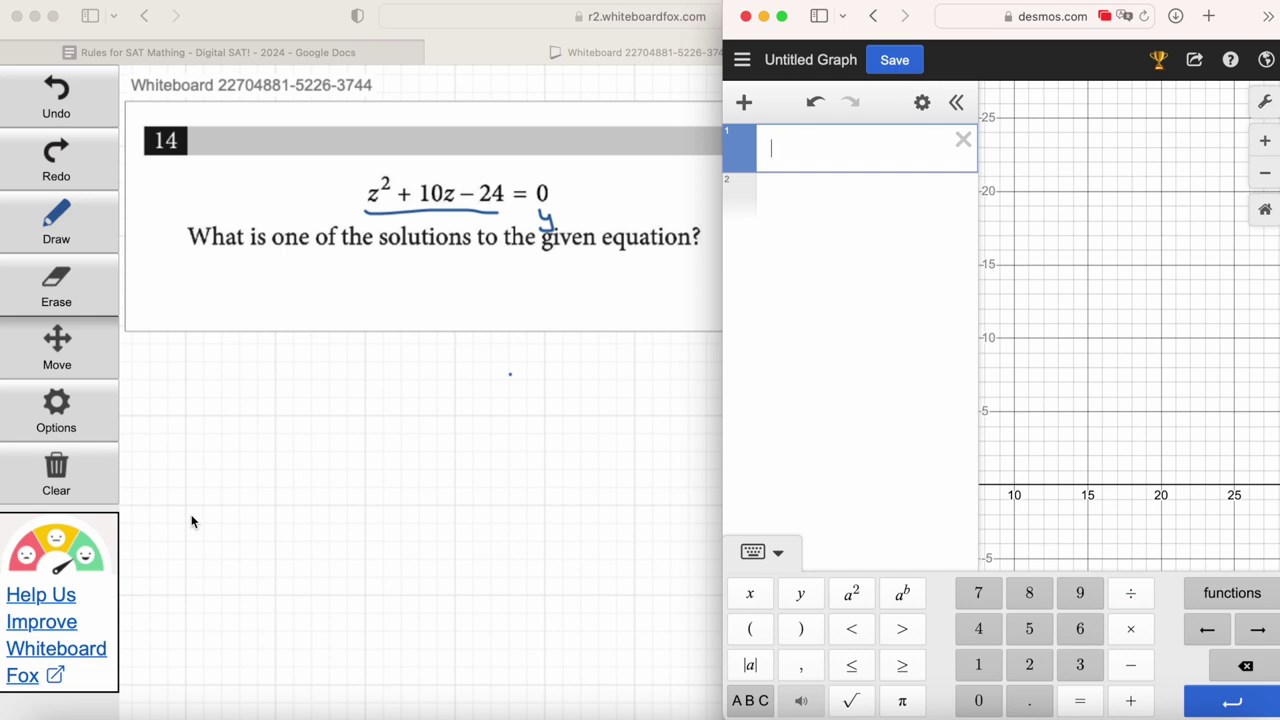
Step: Enter the expression x² + 10x − 24 in the first line of the graphing calculator
click(755, 605)
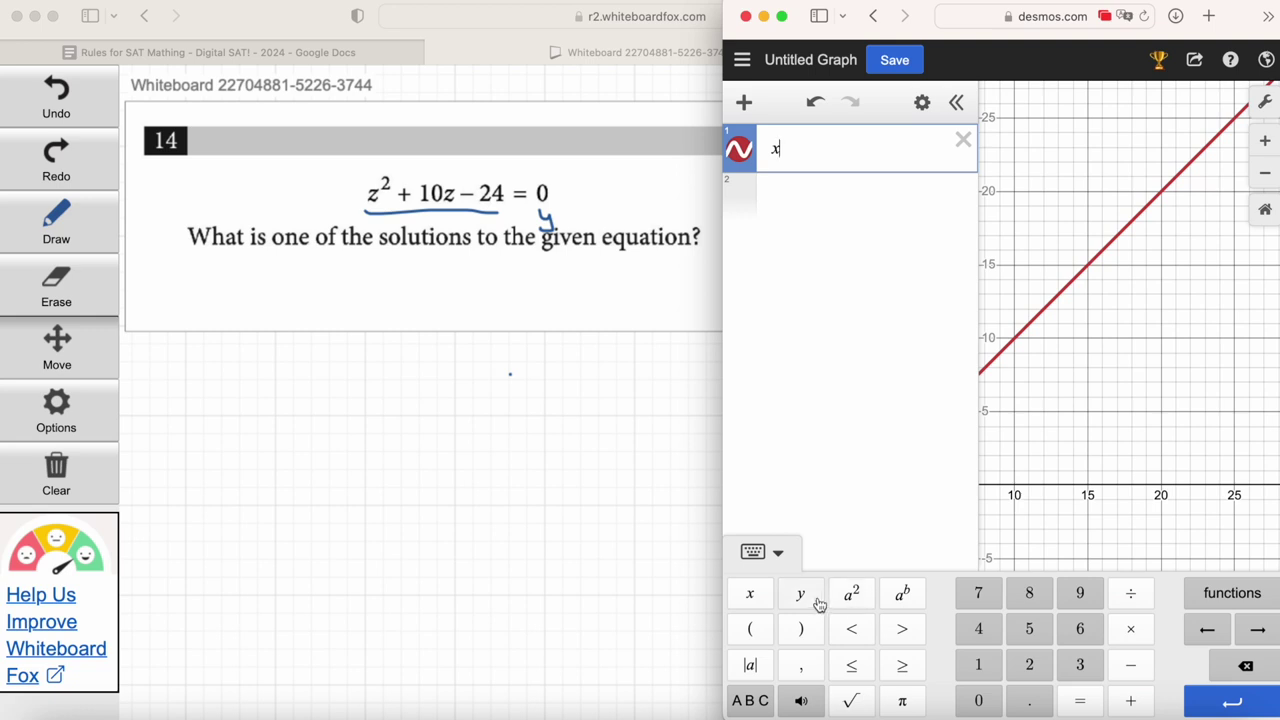
click(852, 597)
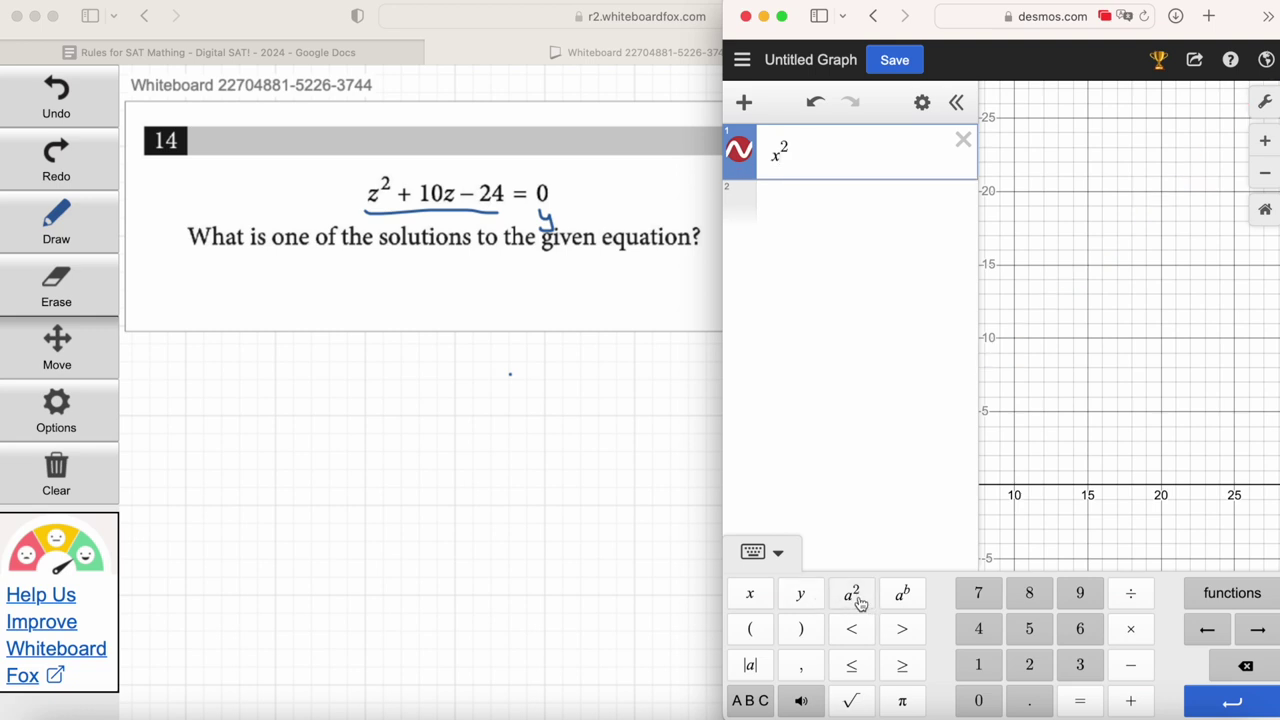
click(1130, 700)
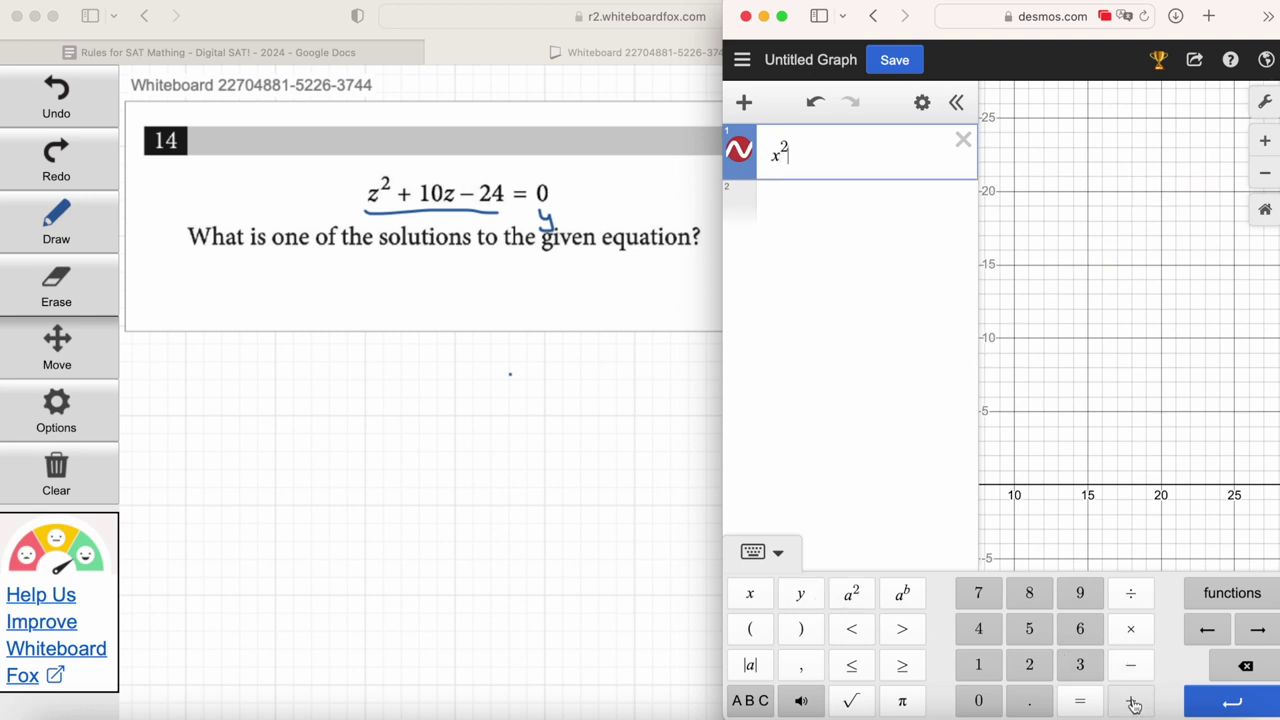
click(978, 664)
click(980, 703)
click(750, 593)
text(-2)
click(983, 638)
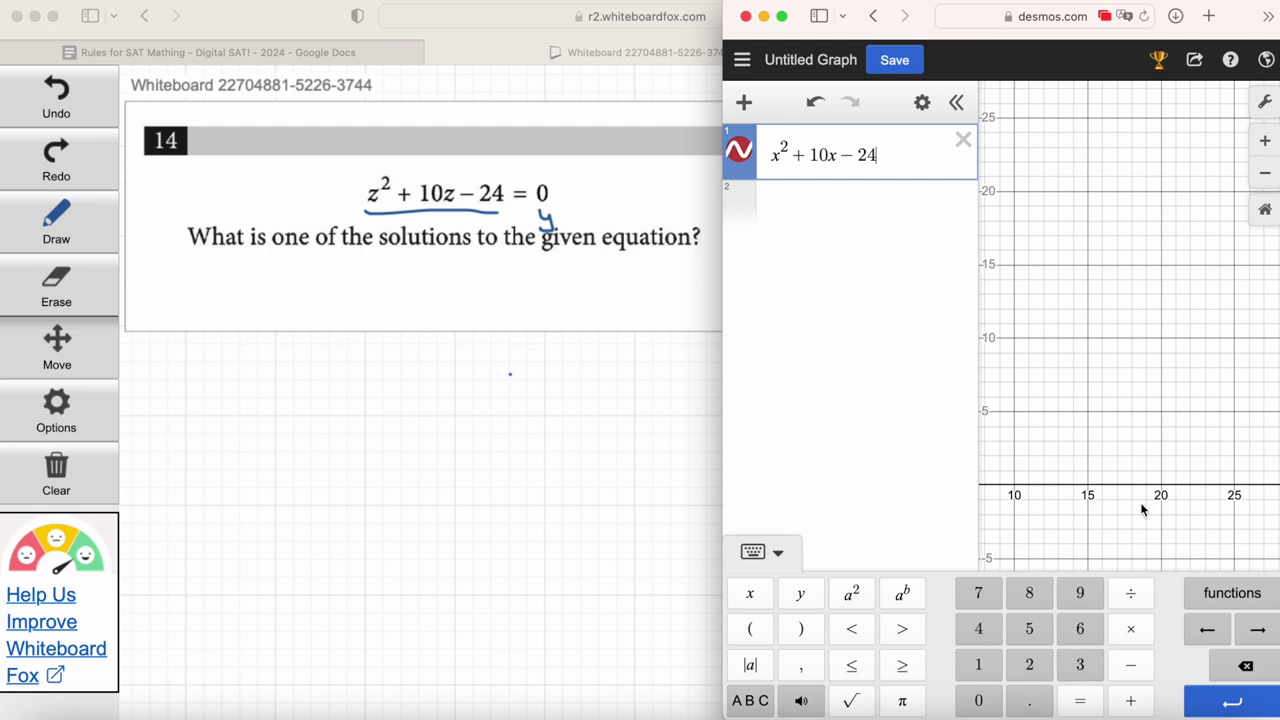
Step: Display the coordinates of the parabola's positive x-intercept on the graph
click(1266, 176)
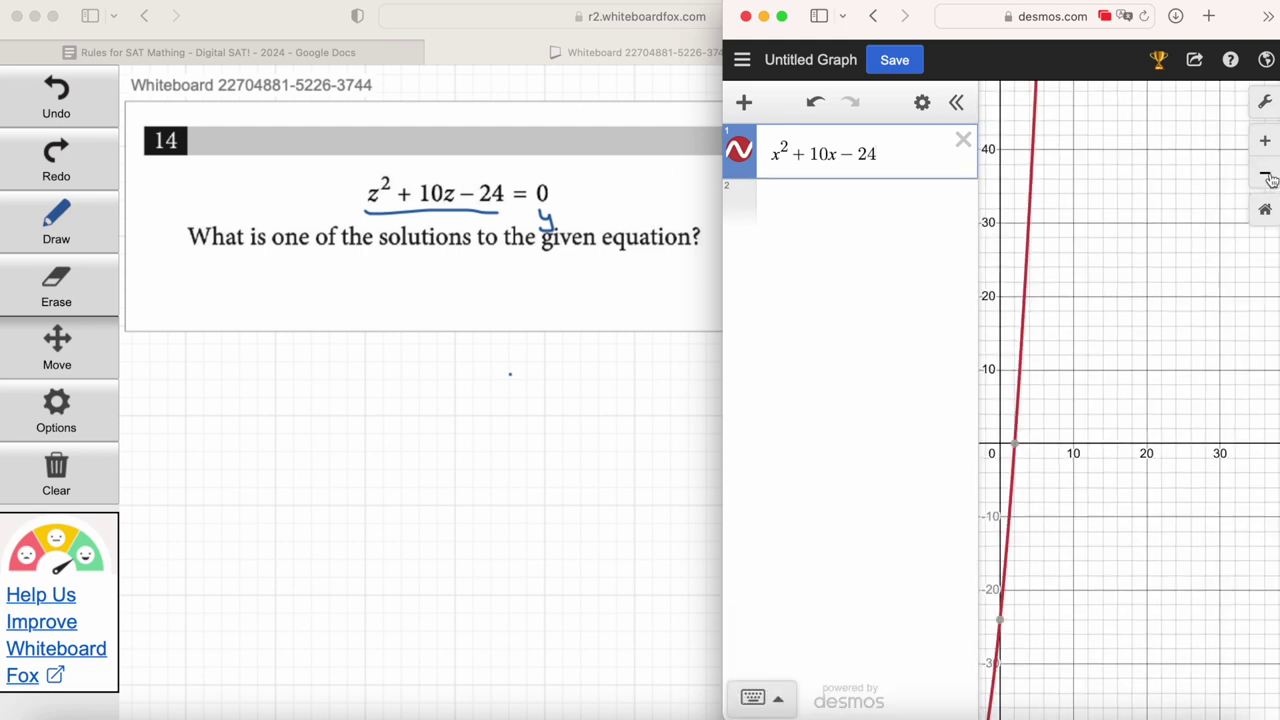
click(1266, 176)
scroll(1150, 370, down, 3)
scroll(1150, 370, left, 3)
scroll(1190, 290, down, 2)
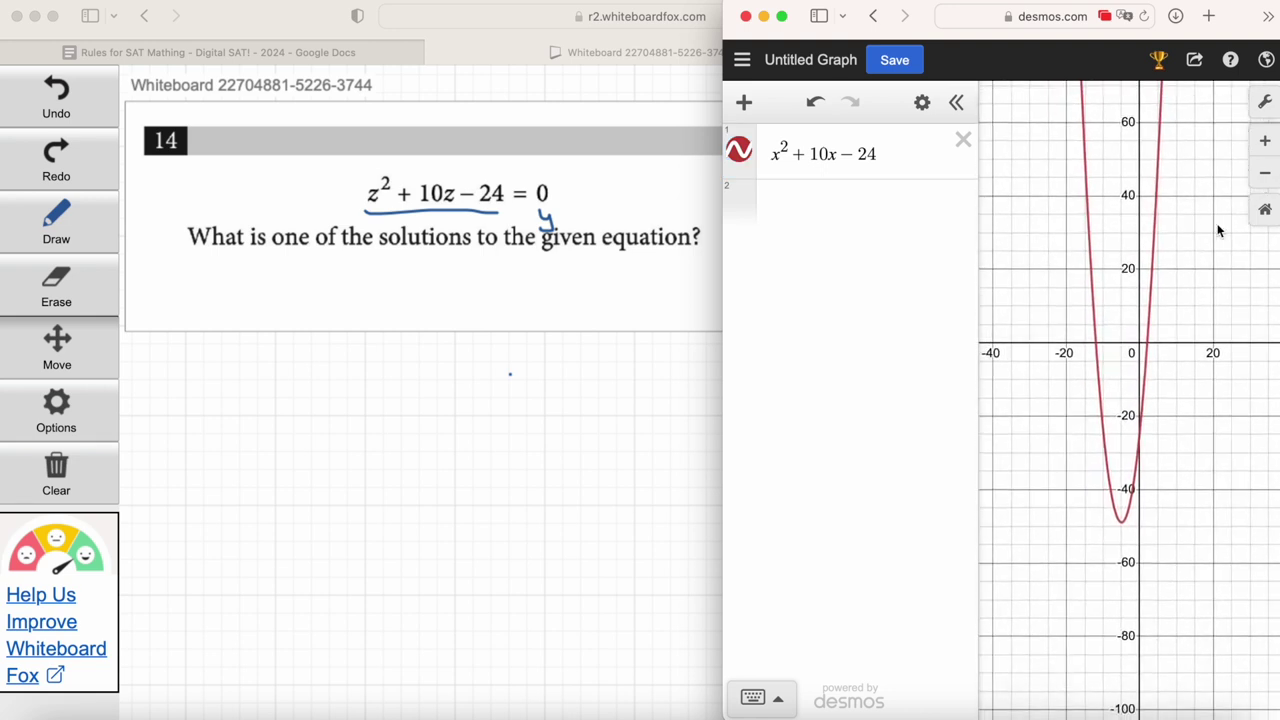
click(1268, 140)
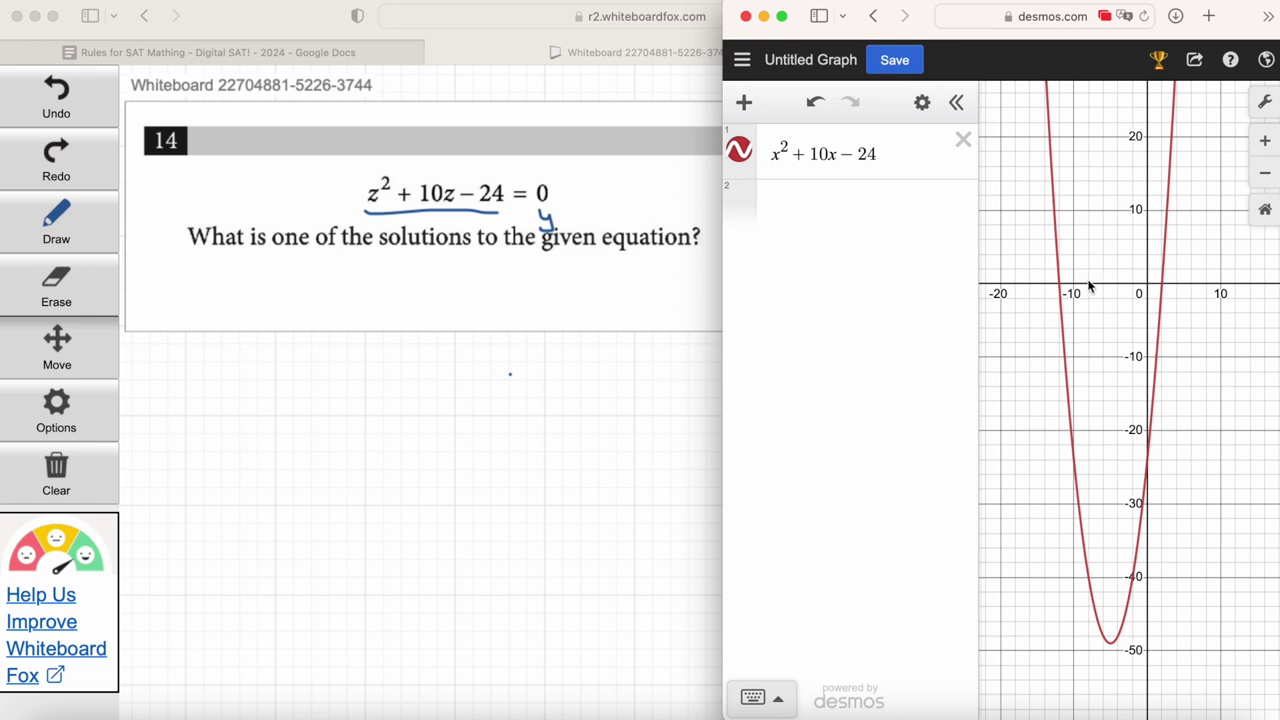
click(1162, 289)
click(1161, 286)
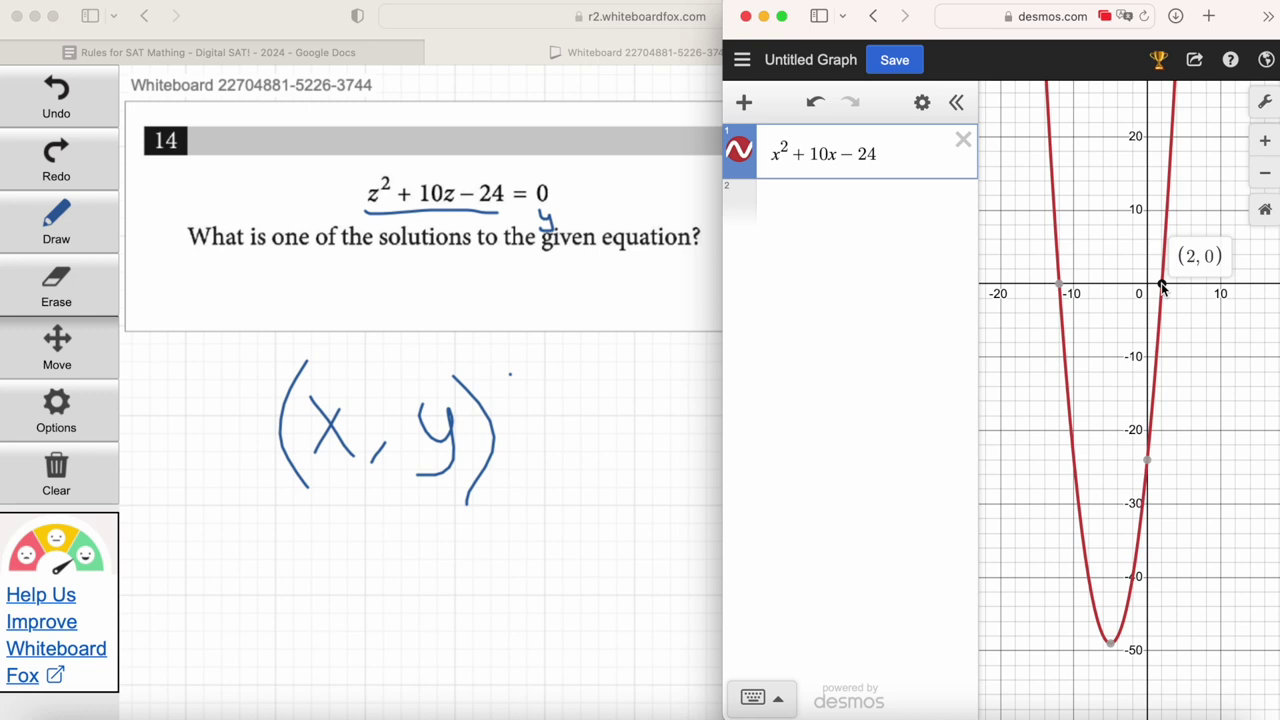
Step: Handwrite the point (2, 0) beneath (x, y) on the whiteboard and underline the 2
drag(312, 542, 376, 601)
drag(446, 536, 444, 538)
drag(328, 510, 334, 609)
drag(482, 514, 476, 580)
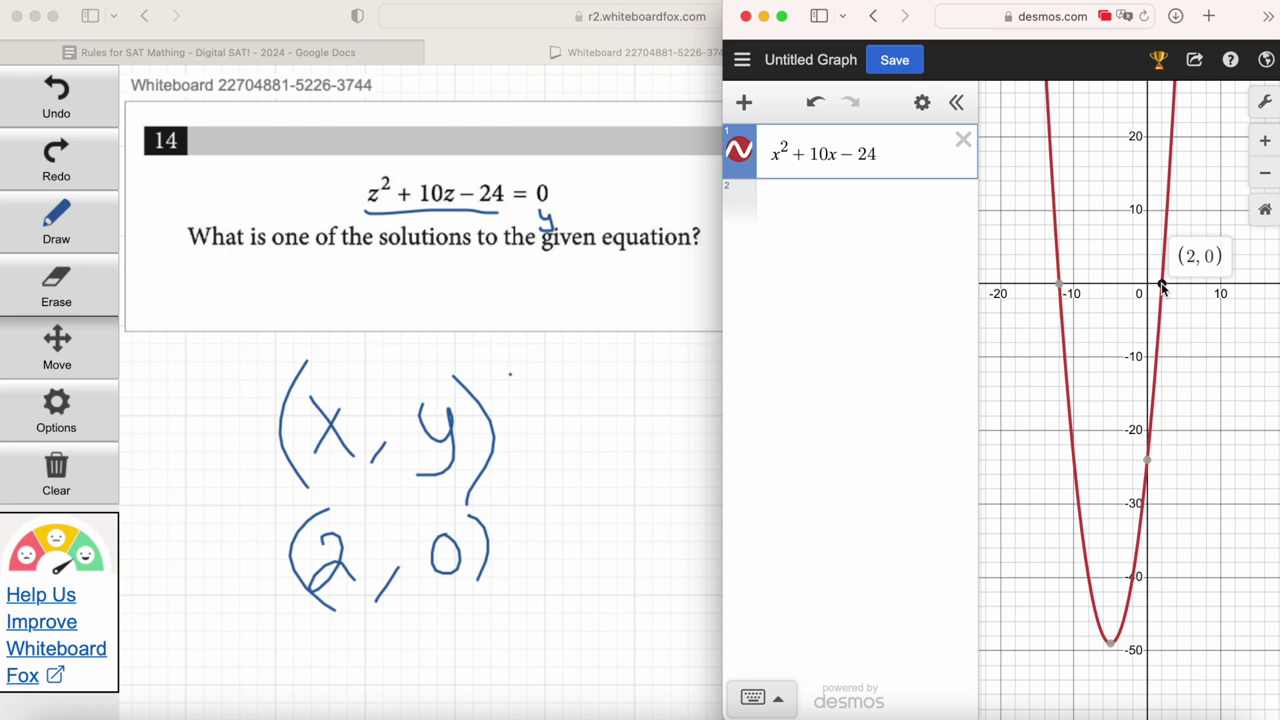
drag(312, 612, 360, 618)
Step: Check the parabola's negative x-intercept and handwrite the solutions x = 2 and x = −12 beside the coordinate pairs
click(1058, 286)
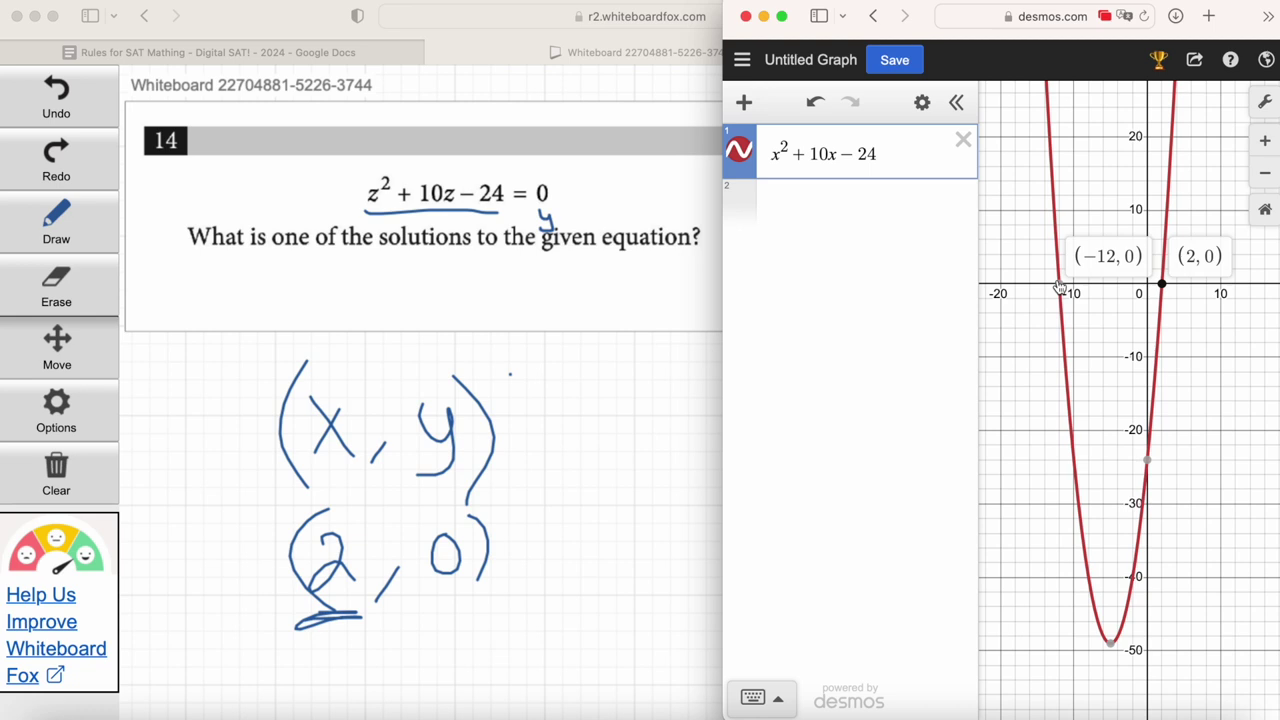
drag(538, 392, 568, 440)
mouse_move(566, 391)
mouse_down()
mouse_move(538, 444)
mouse_move(614, 400)
mouse_up()
drag(589, 417, 680, 425)
mouse_move(541, 492)
mouse_down()
mouse_move(563, 536)
mouse_move(534, 536)
mouse_up()
drag(588, 502, 612, 499)
mouse_move(595, 514)
mouse_down()
mouse_move(672, 504)
mouse_move(724, 520)
mouse_up()
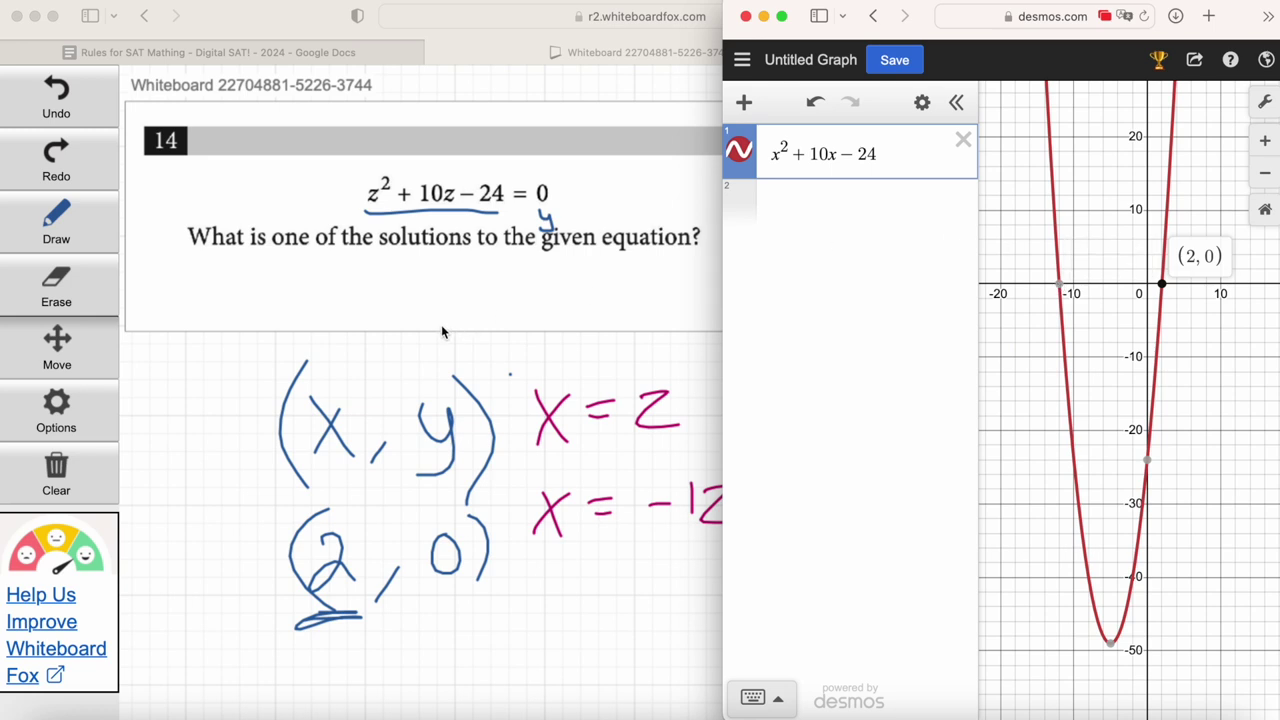
Step: Clear the entire whiteboard and paste in the image of question 7 with the equation 55/(x + 6) = x
click(80, 484)
click(80, 484)
click(141, 477)
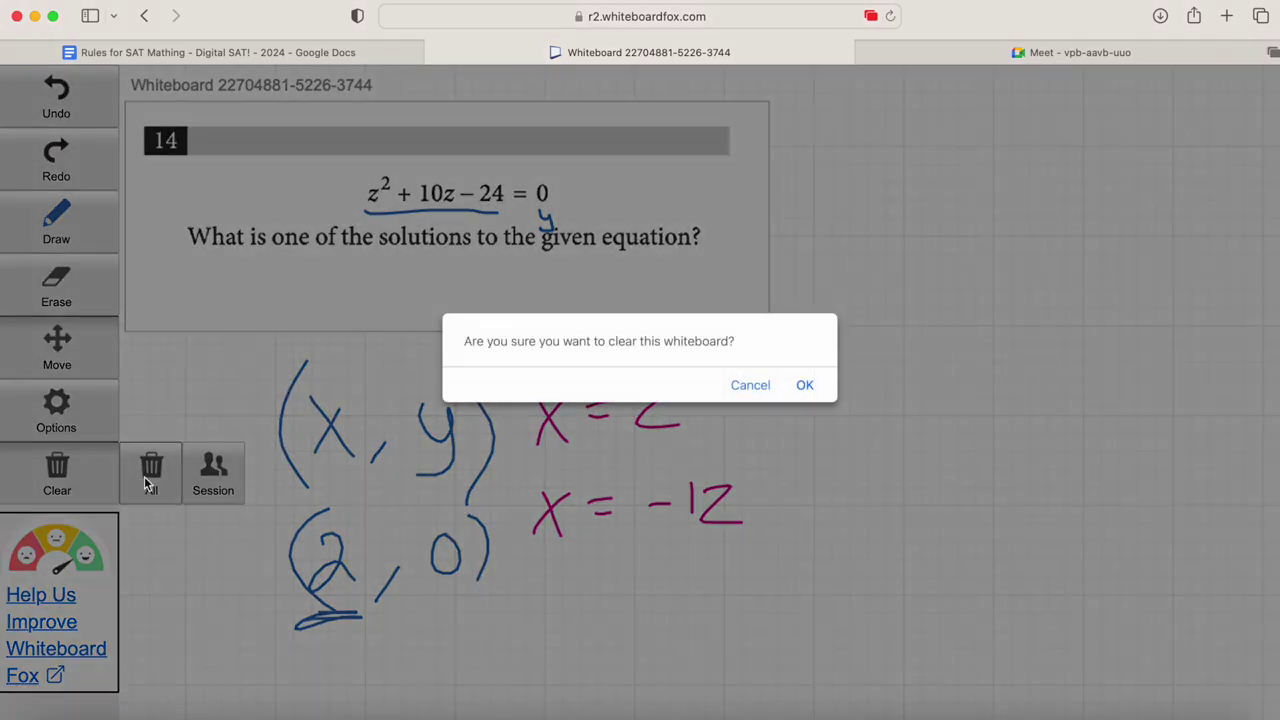
click(805, 385)
key(super+v)
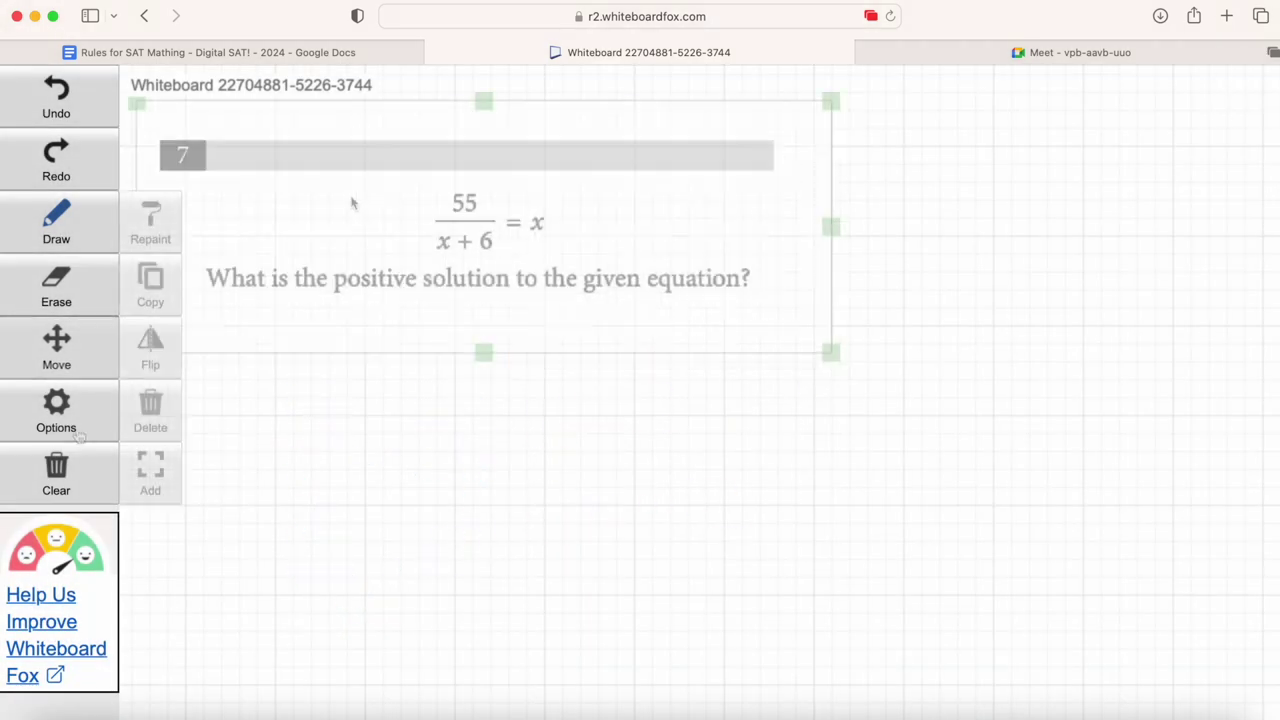
click(62, 247)
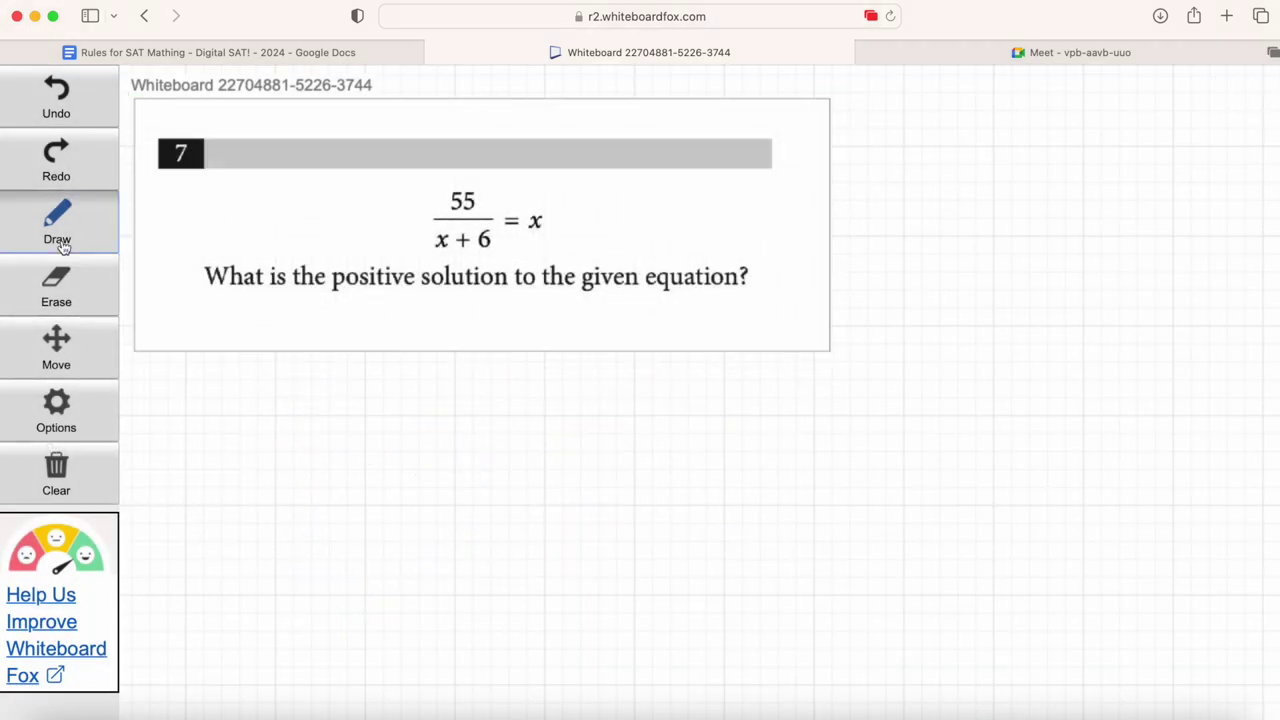
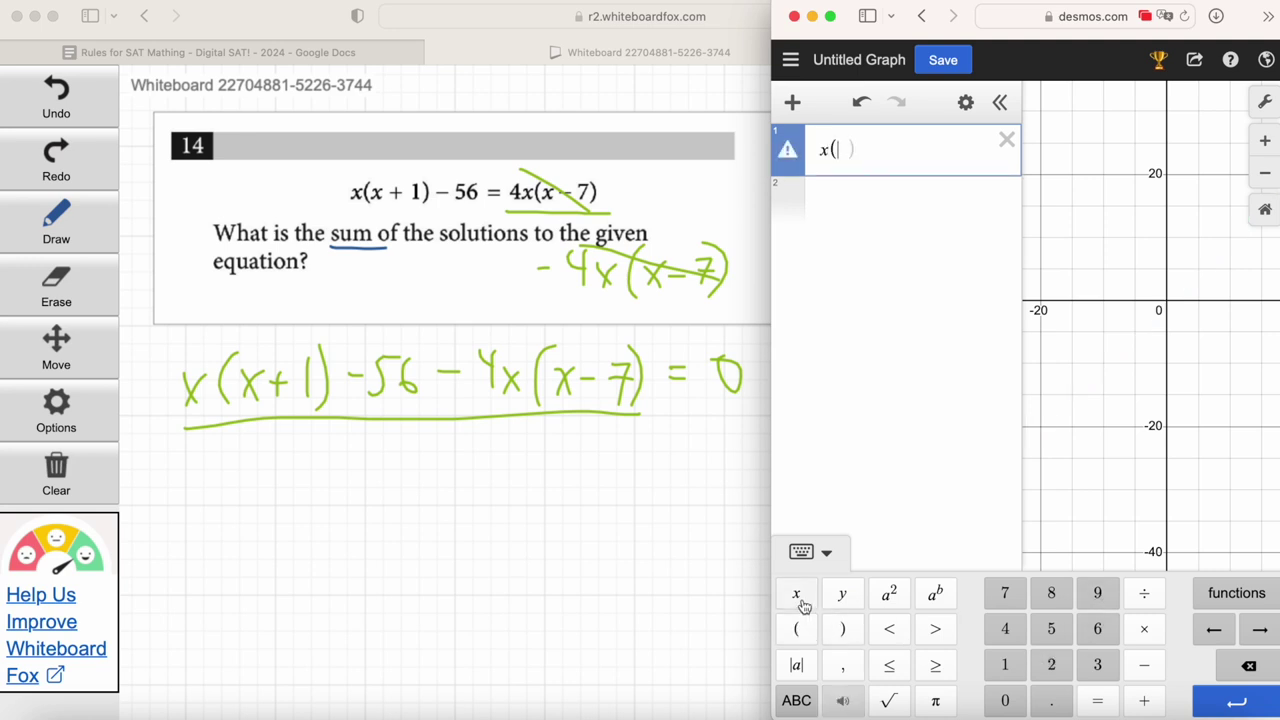
Step: Continue the calculator's first expression so that it reads x(x + 1) − 56
click(797, 594)
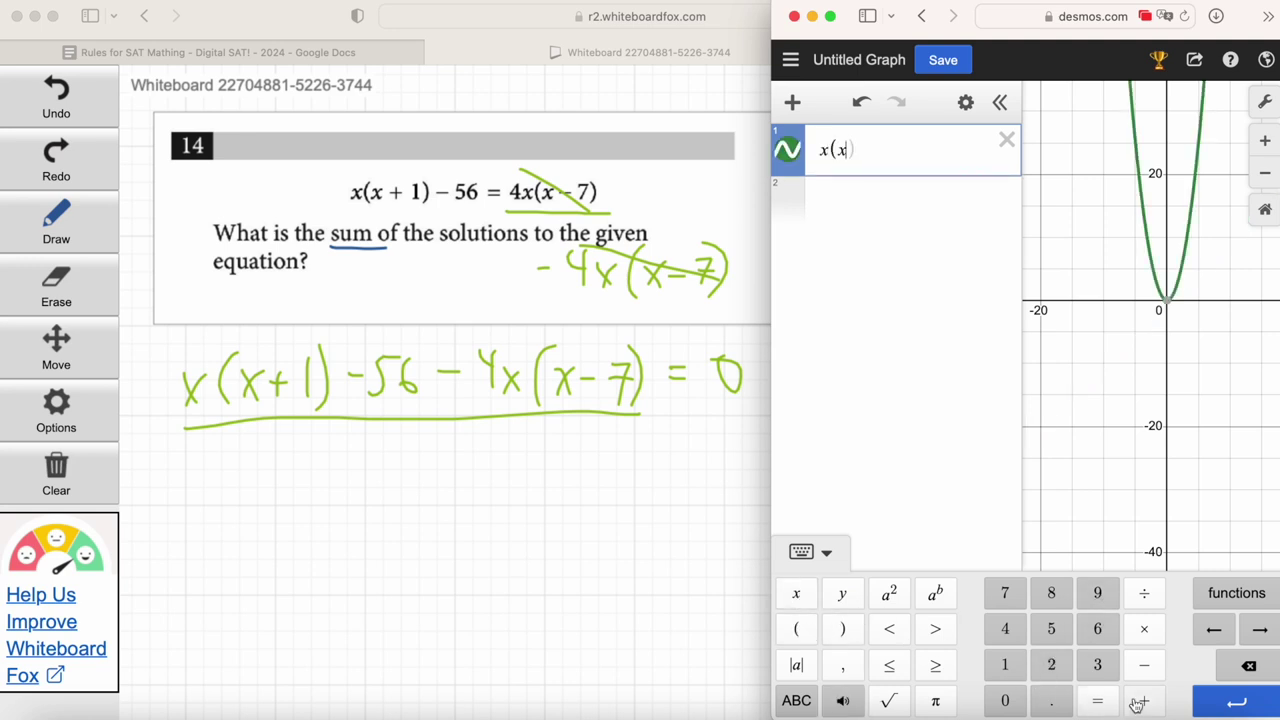
text(+)
click(1005, 664)
click(849, 629)
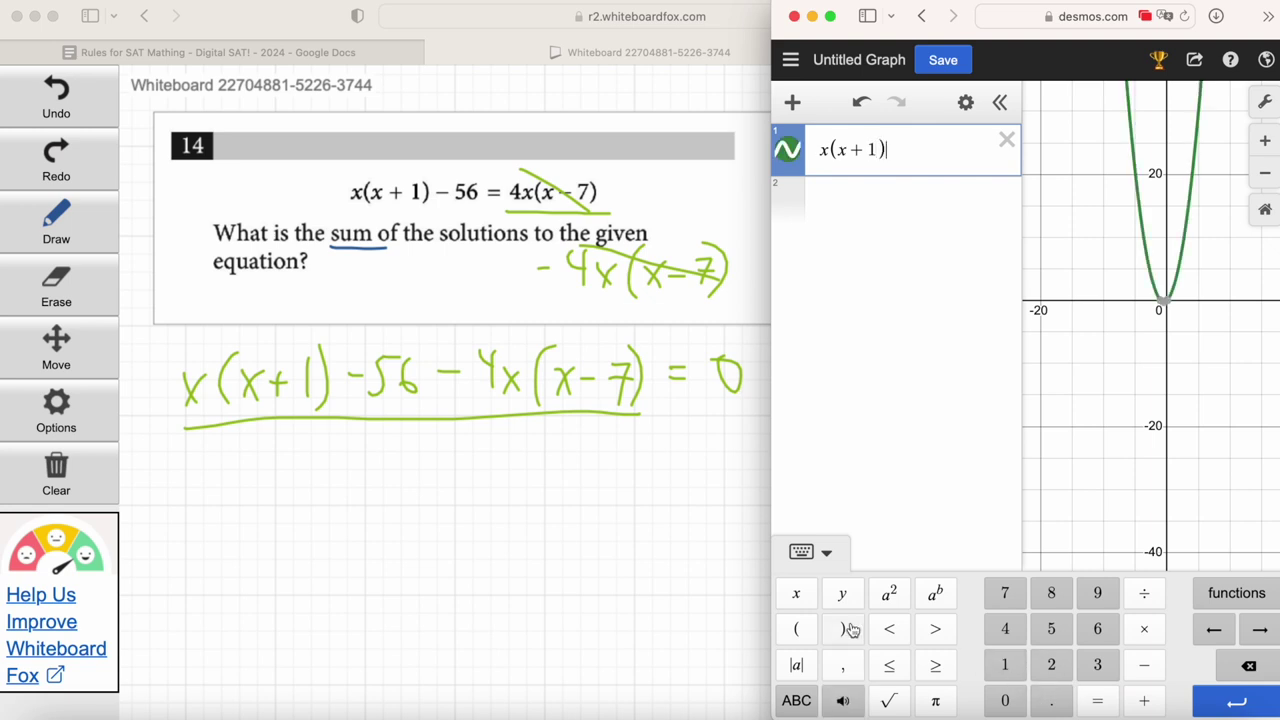
click(1146, 670)
click(1051, 629)
click(1094, 630)
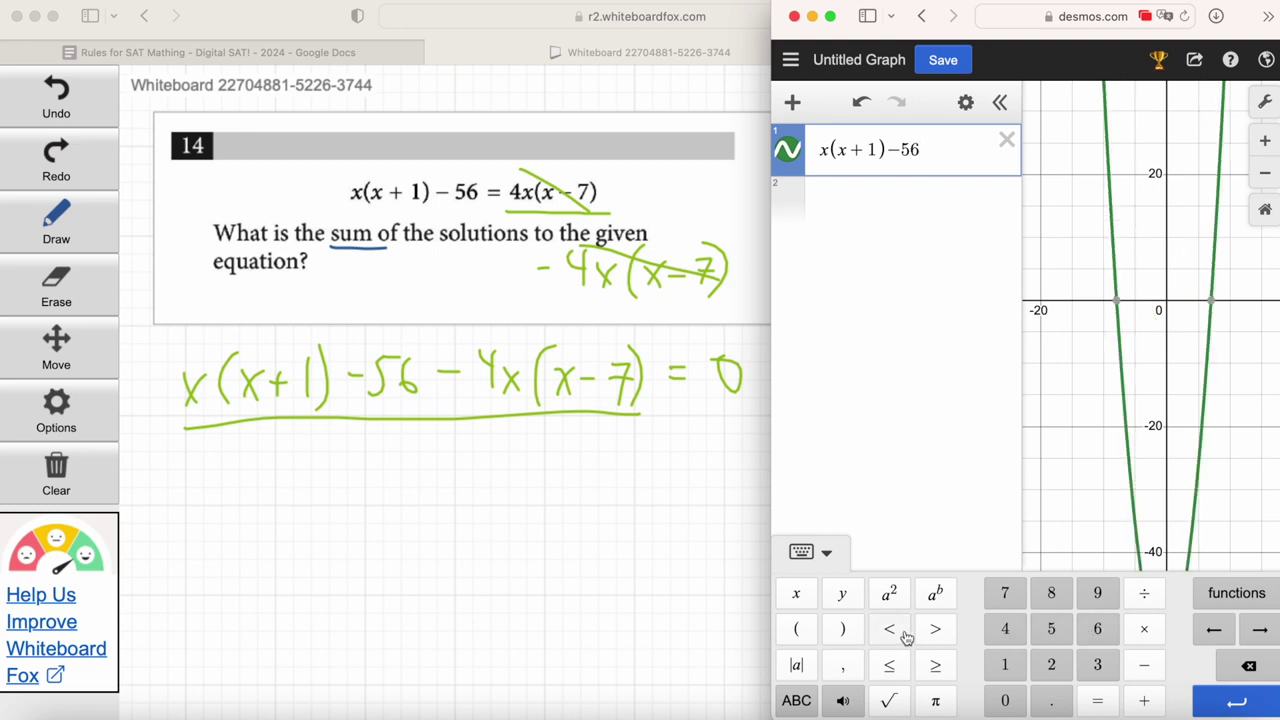
Step: Append − 4x(x − 7) to the expression to match the handwritten rearranged equation
click(1146, 667)
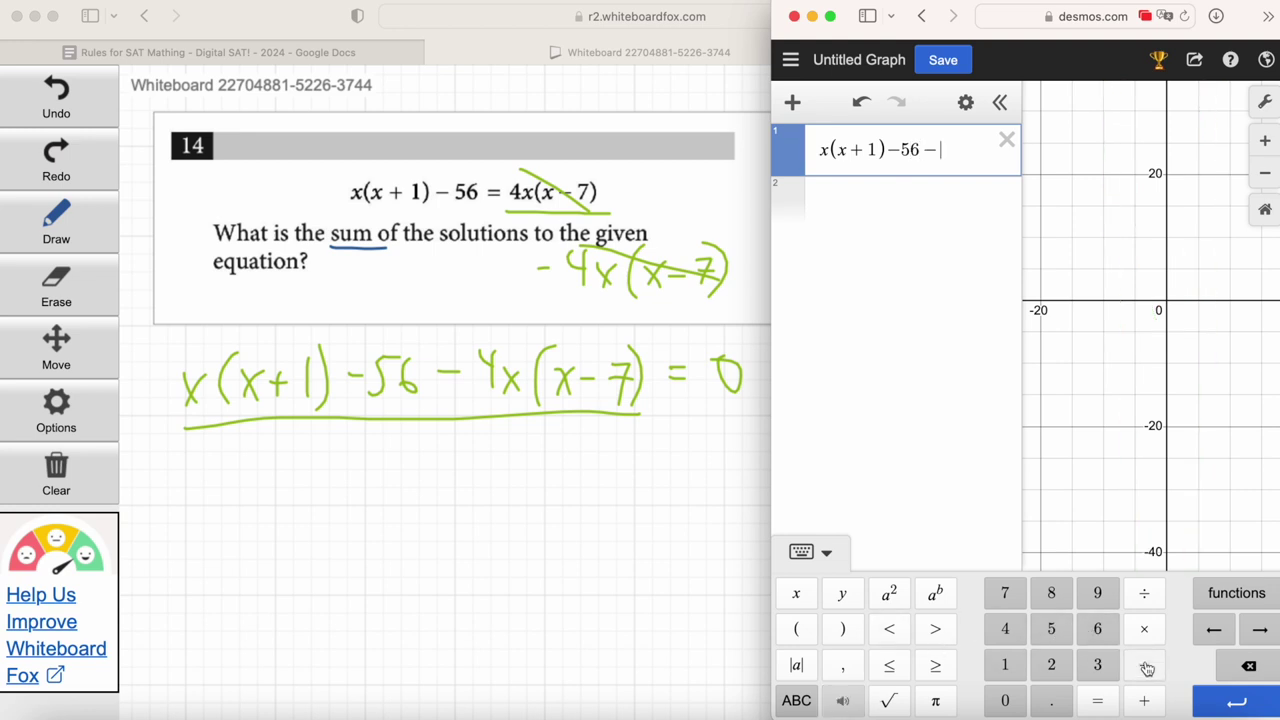
click(1004, 628)
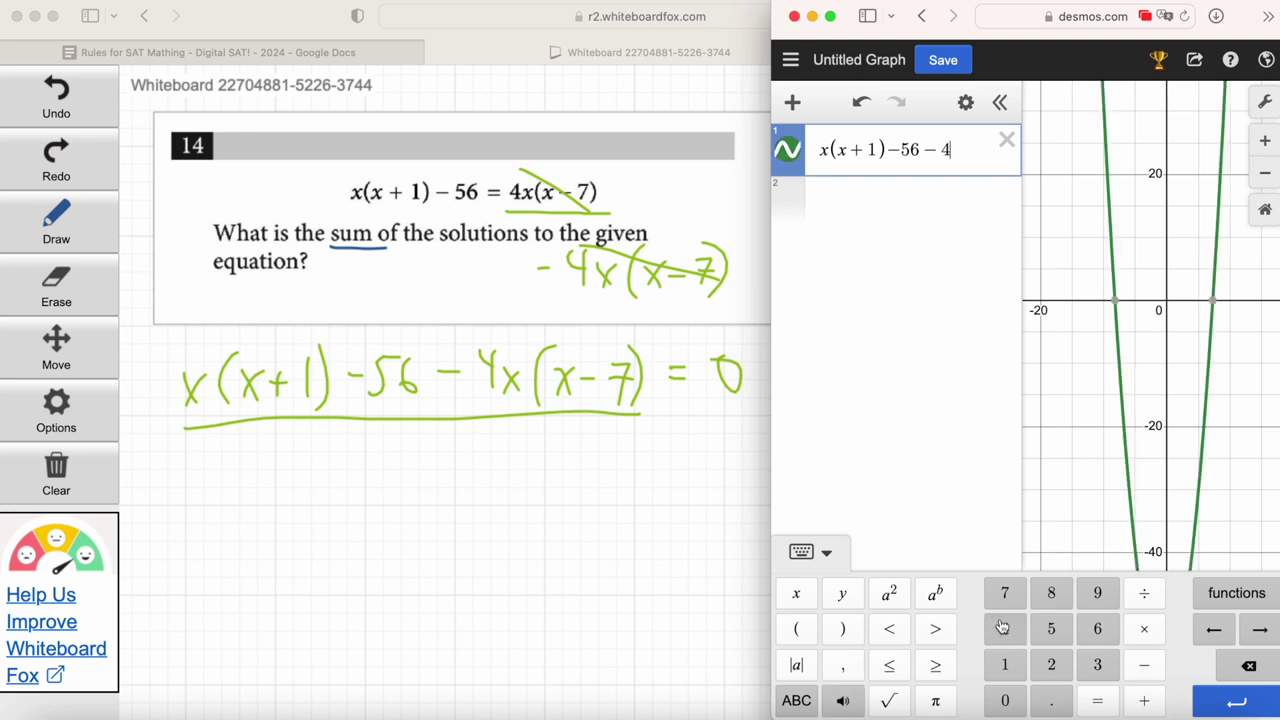
click(797, 596)
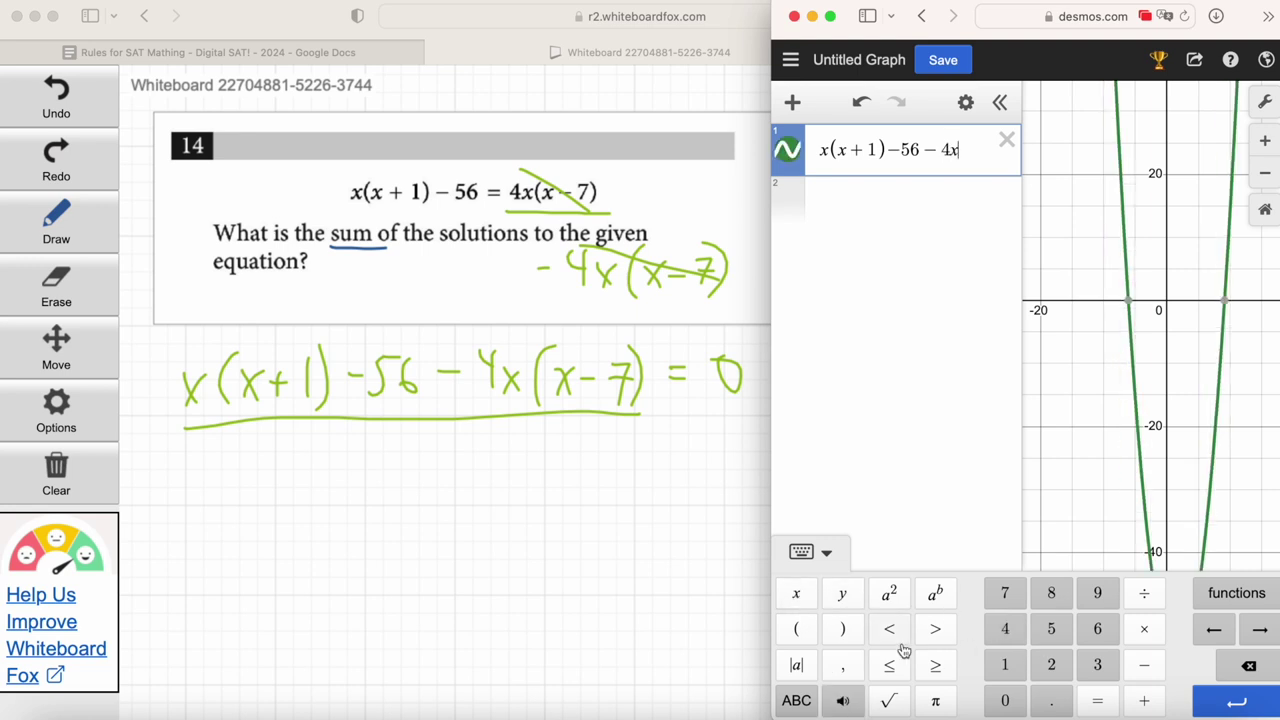
click(796, 628)
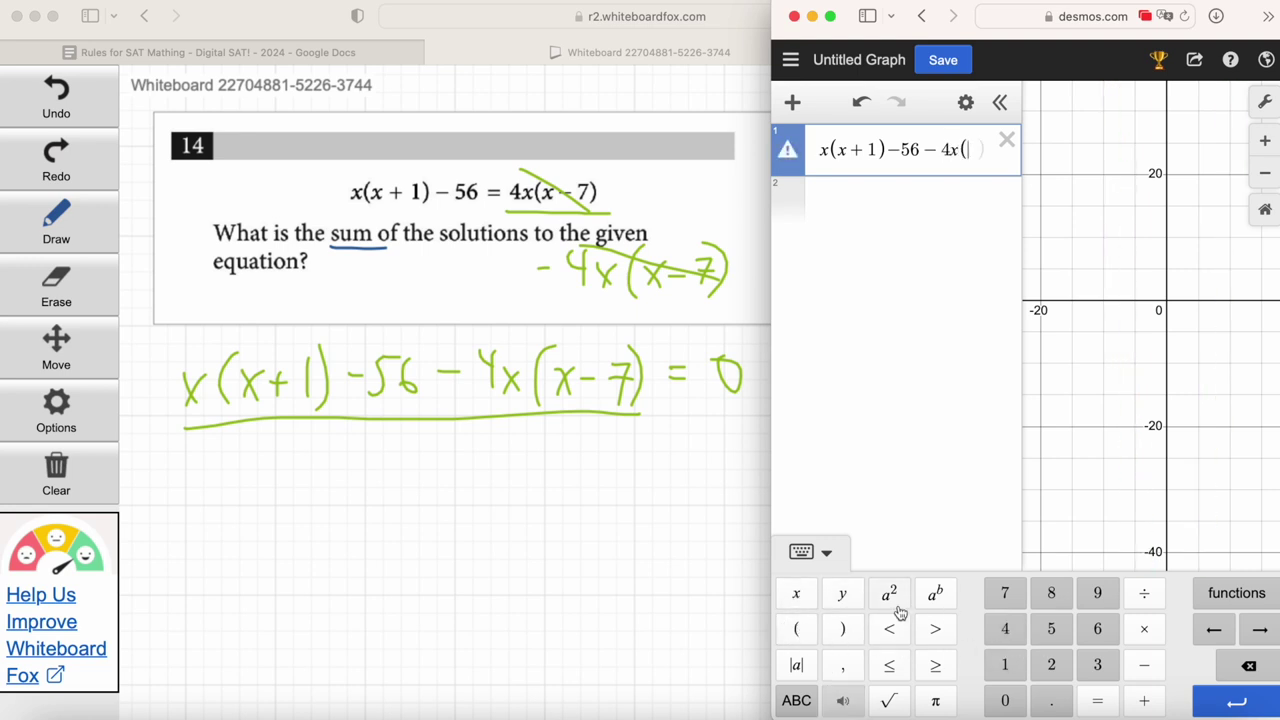
click(803, 598)
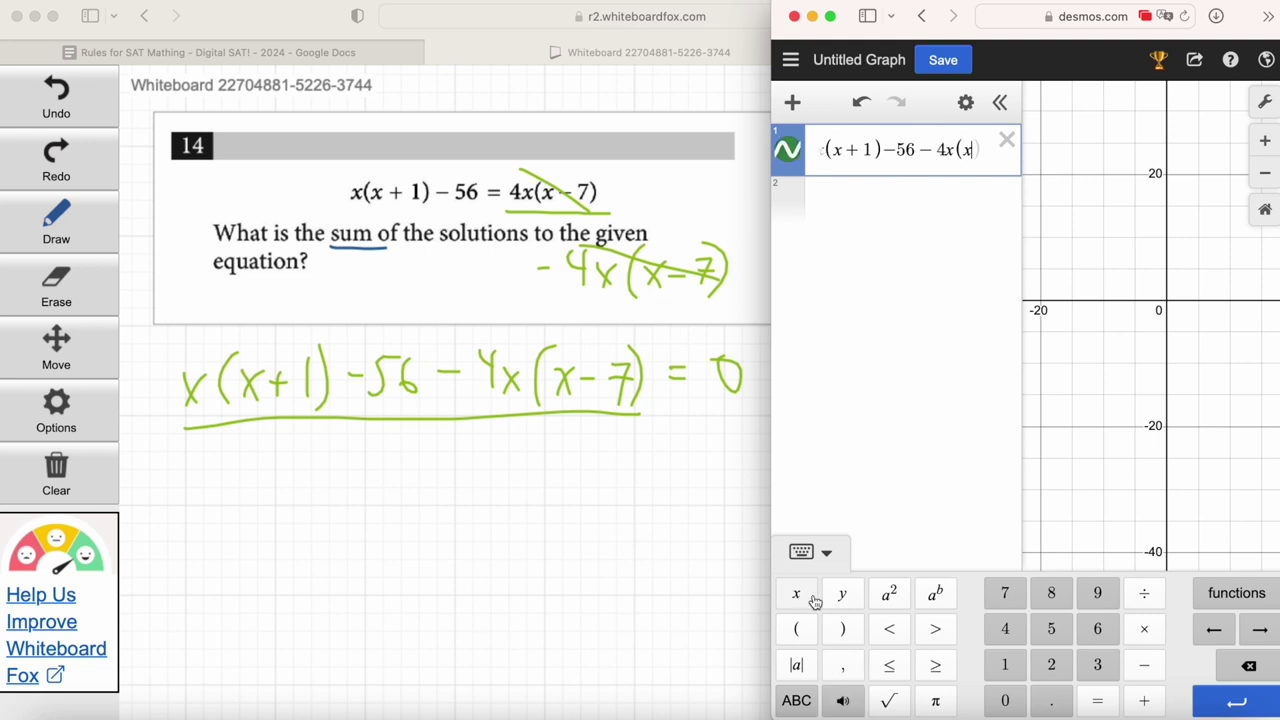
click(1138, 670)
click(1010, 593)
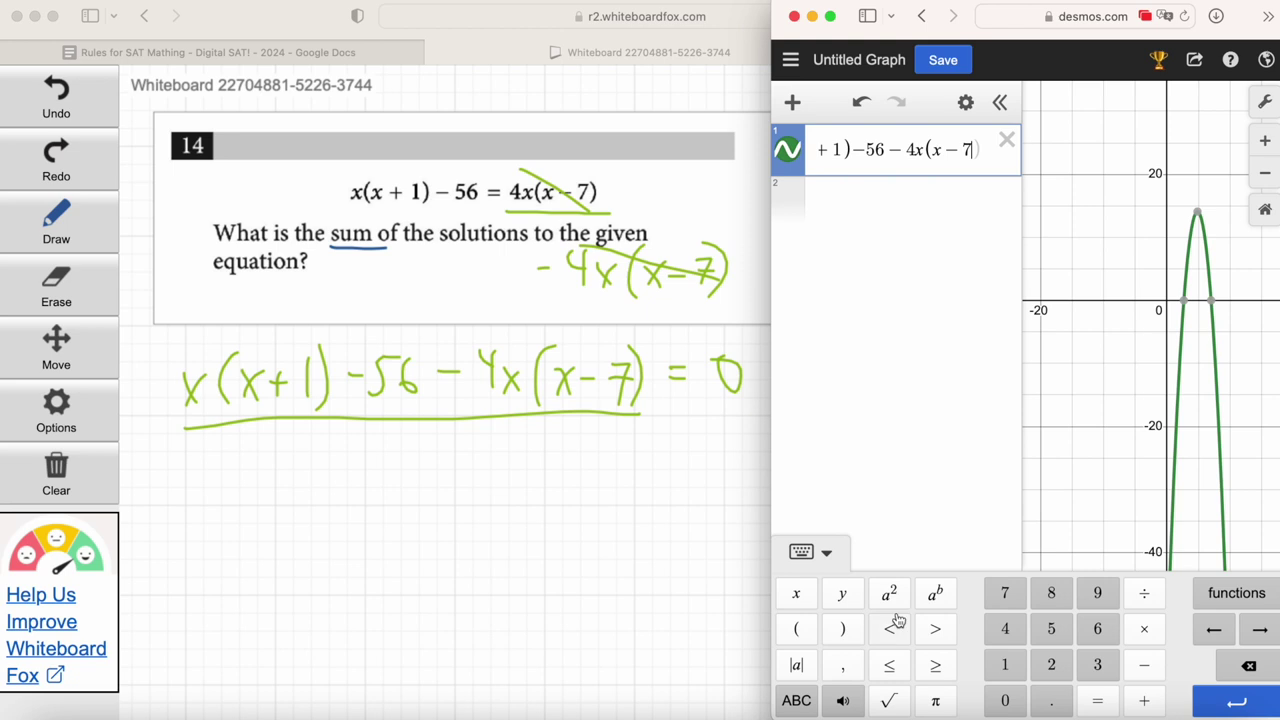
click(850, 632)
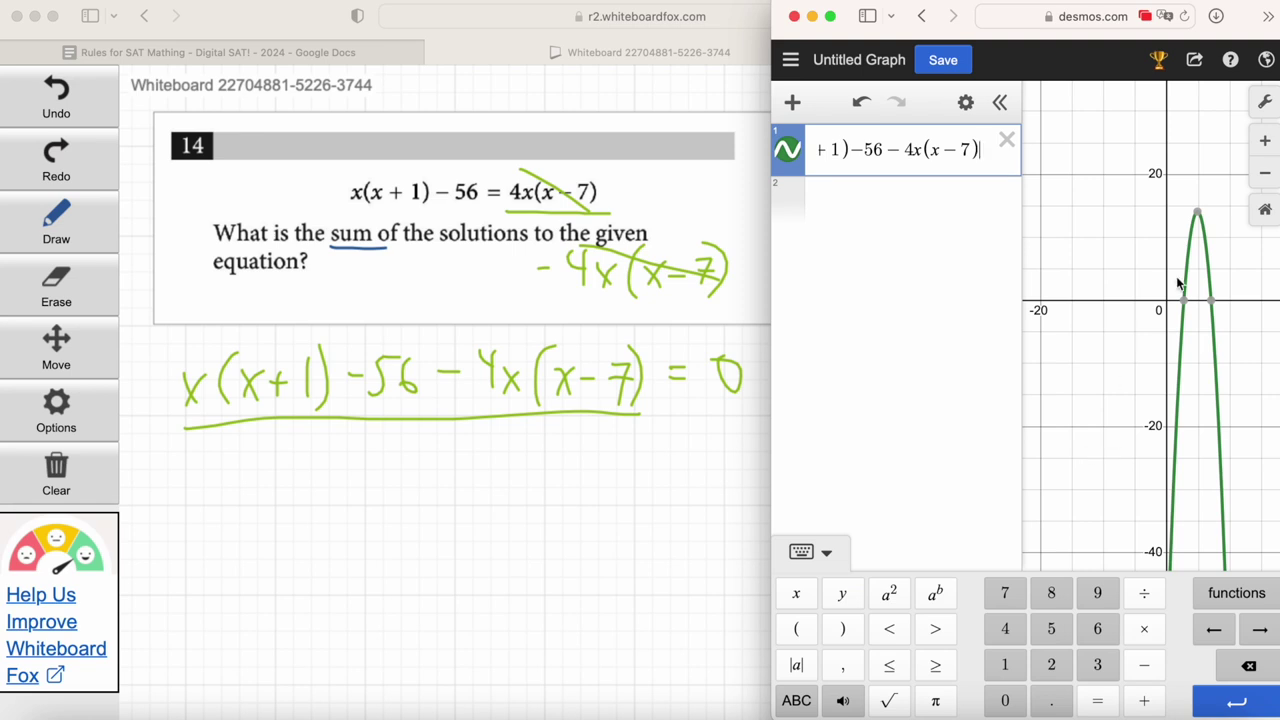
Step: Display the coordinates of both x-intercepts of the downward-opening parabola
click(1264, 141)
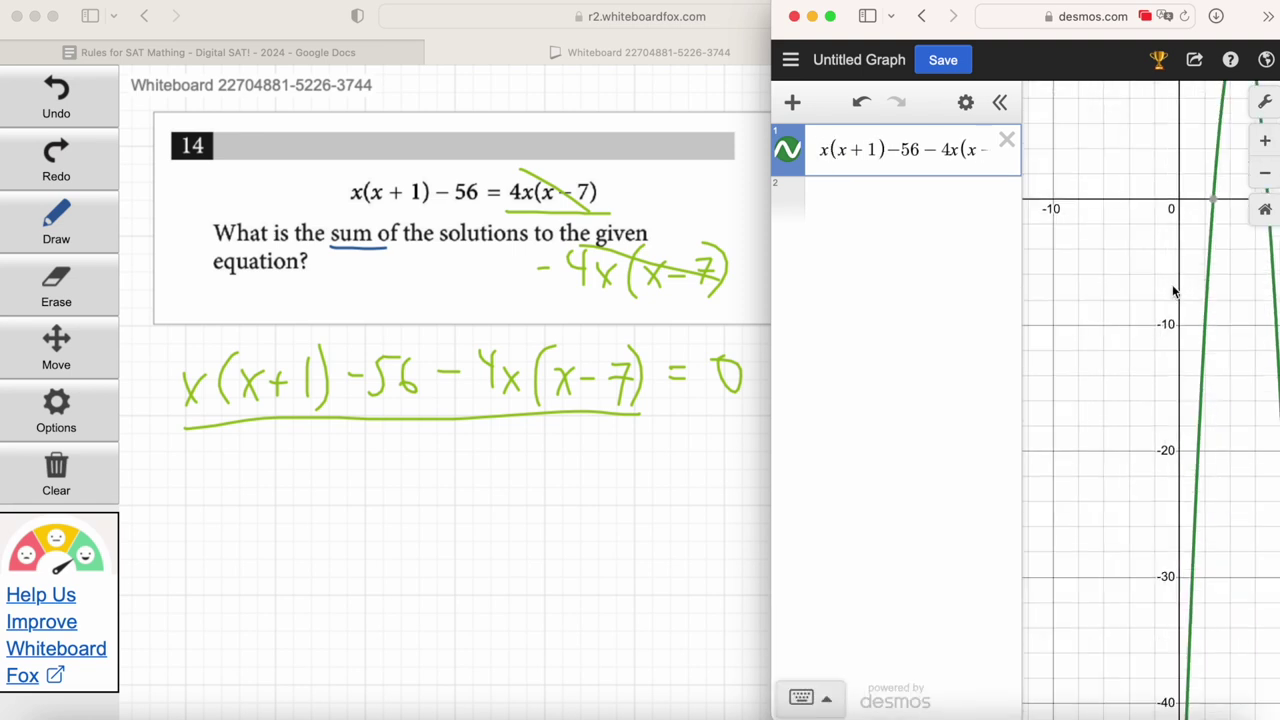
drag(1063, 280, 1050, 386)
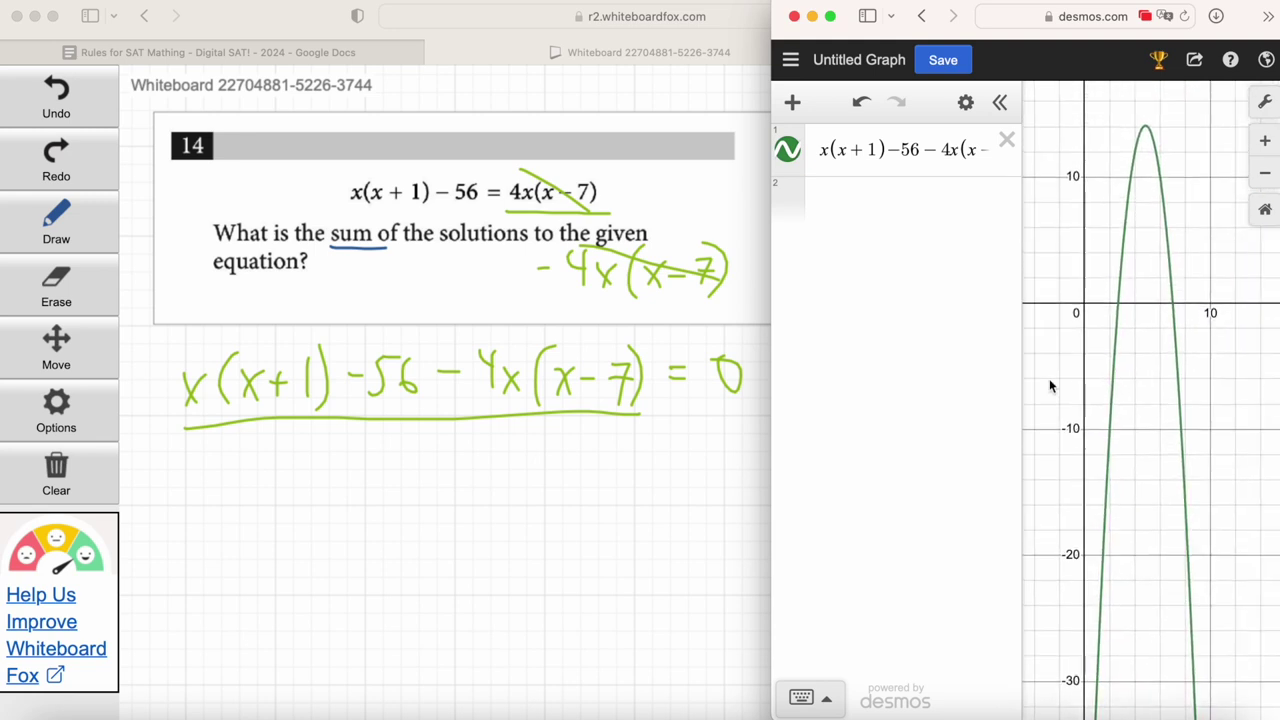
click(1174, 309)
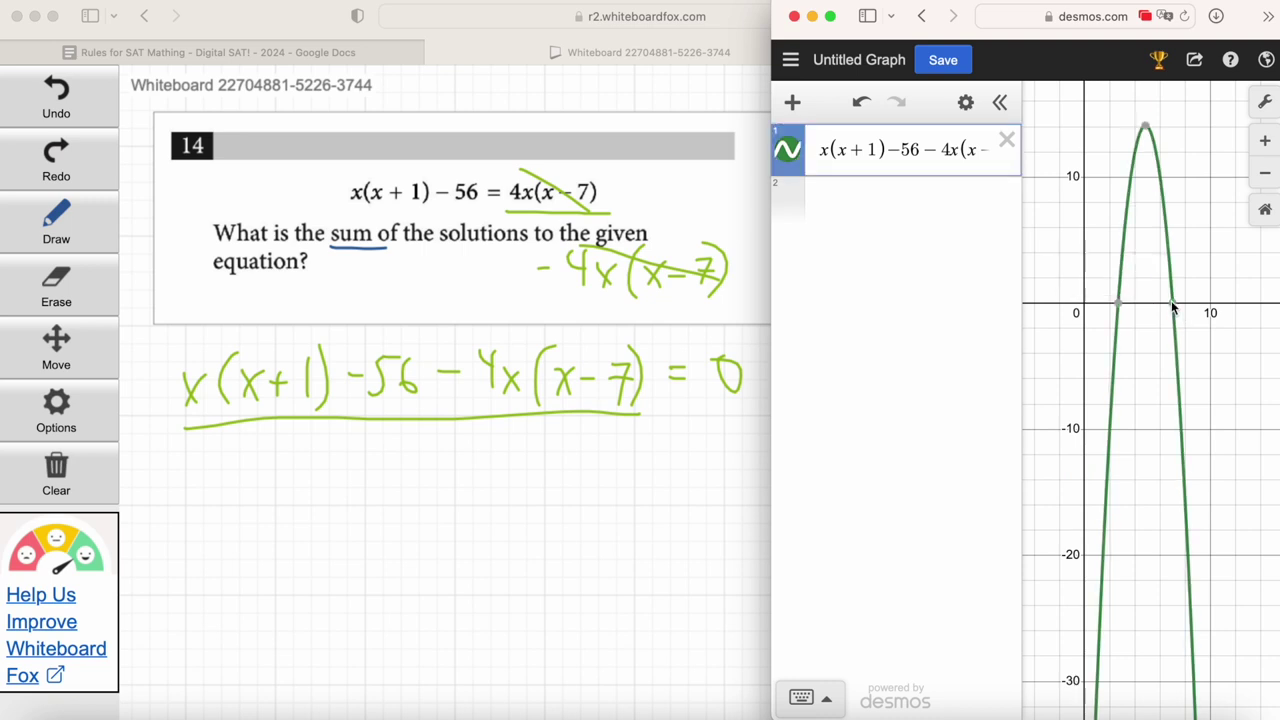
mouse_move(1174, 308)
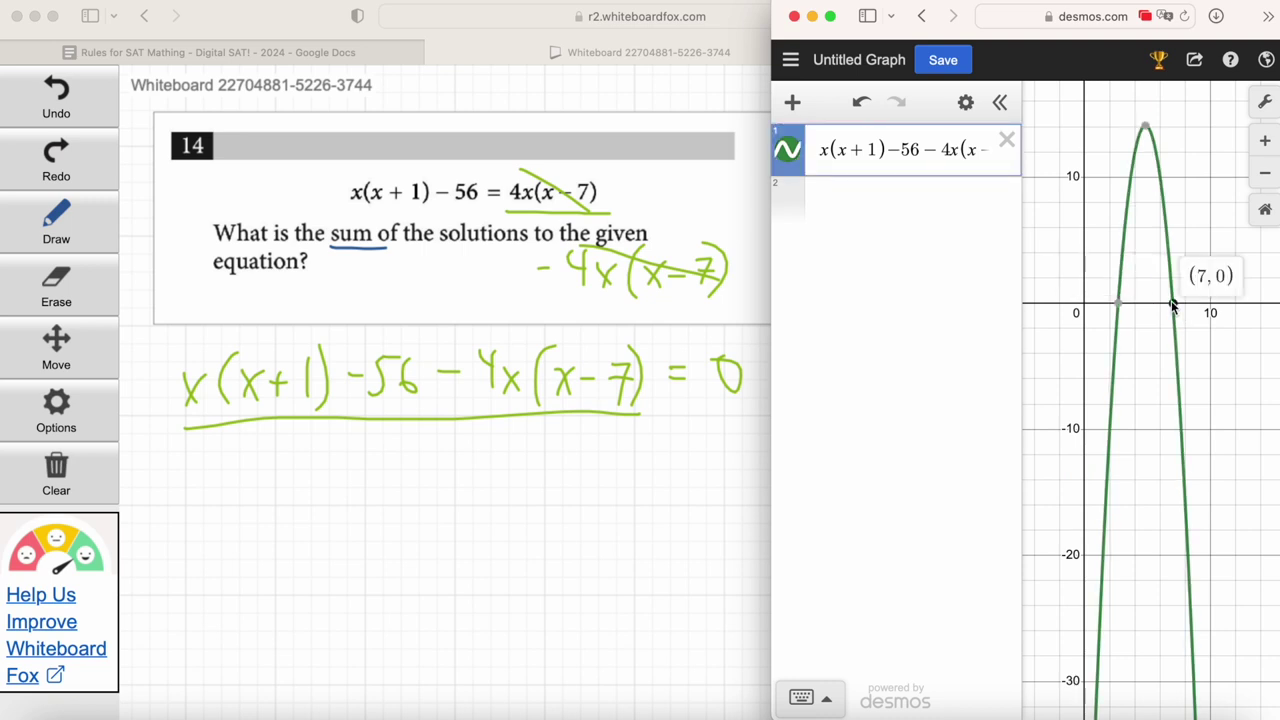
click(1174, 306)
mouse_move(1116, 308)
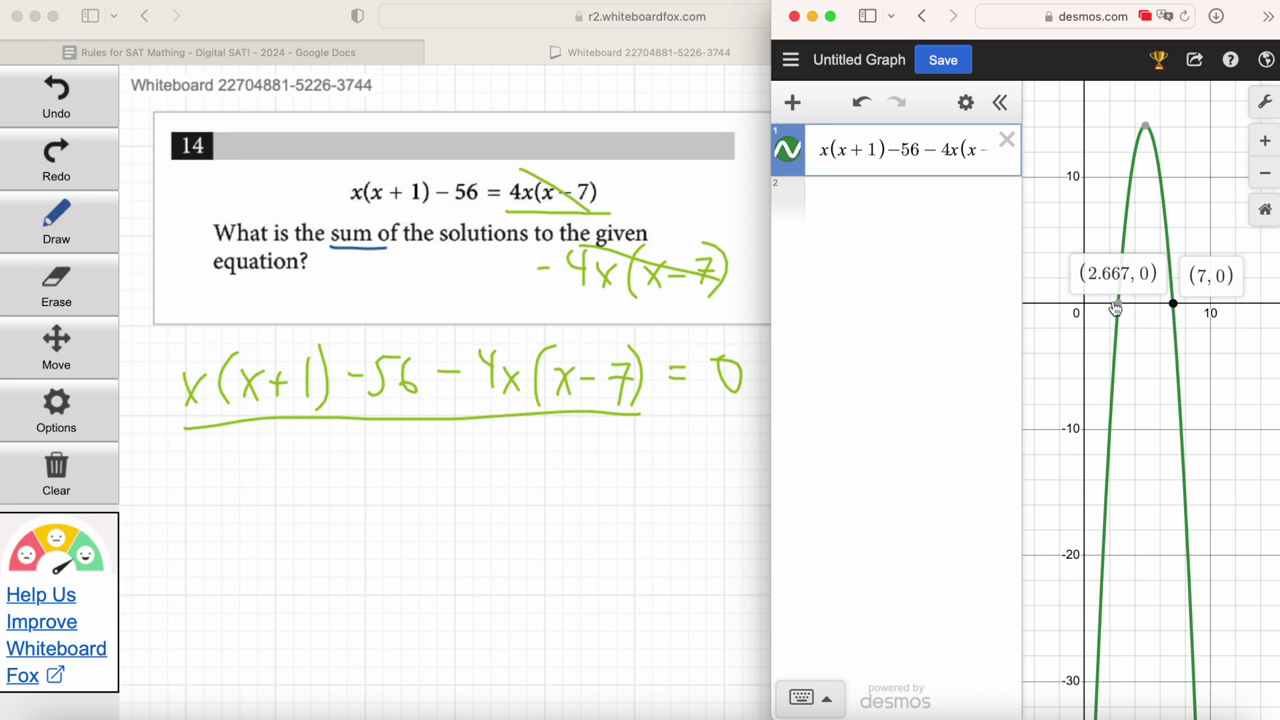
Step: Handwrite the two solutions, 7 and 2.667, beneath the rearranged equation on the whiteboard
mouse_move(220, 484)
mouse_down()
mouse_move(240, 525)
mouse_move(276, 505)
mouse_move(283, 550)
mouse_up()
drag(357, 482, 385, 509)
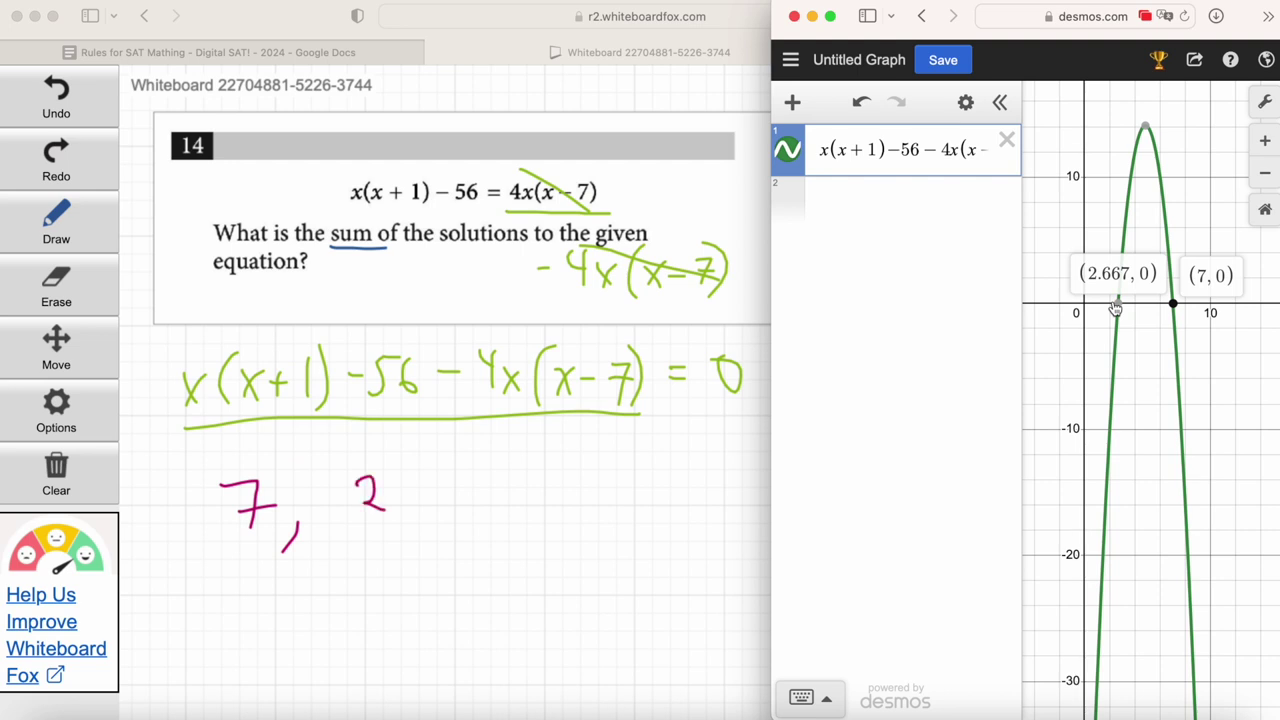
click(404, 505)
mouse_move(446, 466)
mouse_down()
mouse_move(425, 490)
mouse_move(519, 510)
mouse_up()
drag(506, 494, 535, 493)
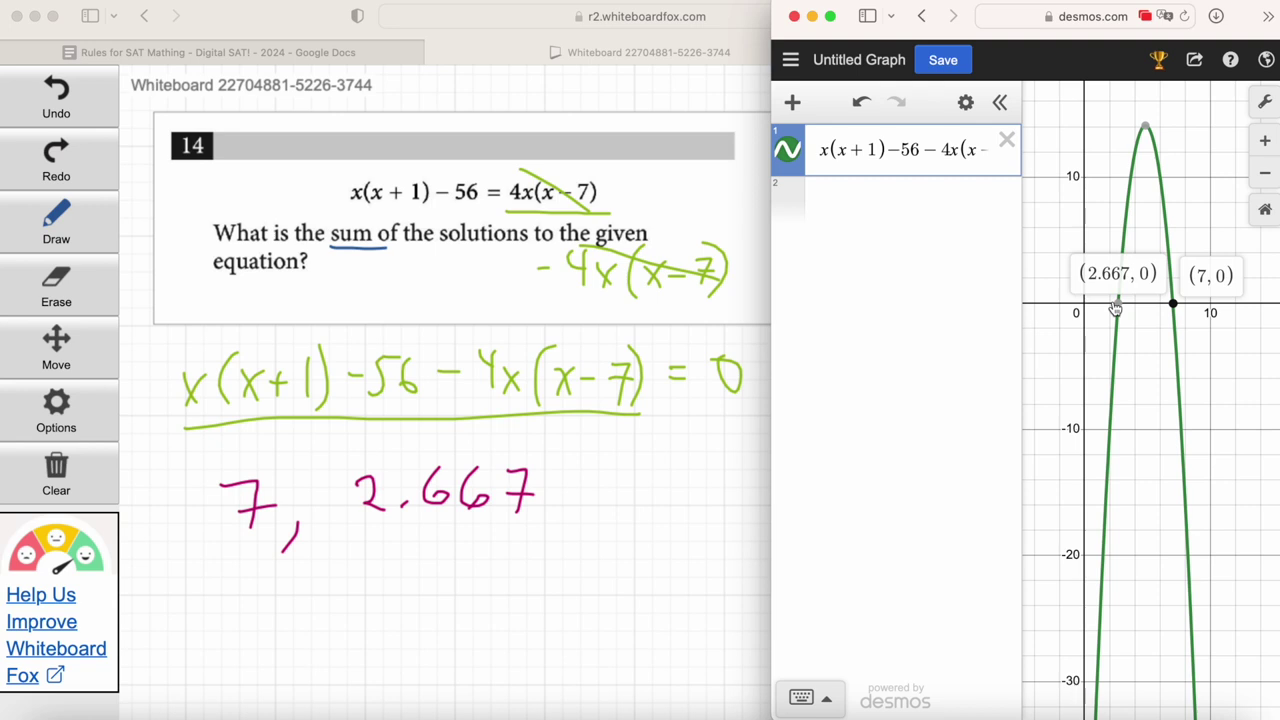
Step: Add the two solutions in a second calculator expression by entering 7 + 2.667
click(894, 199)
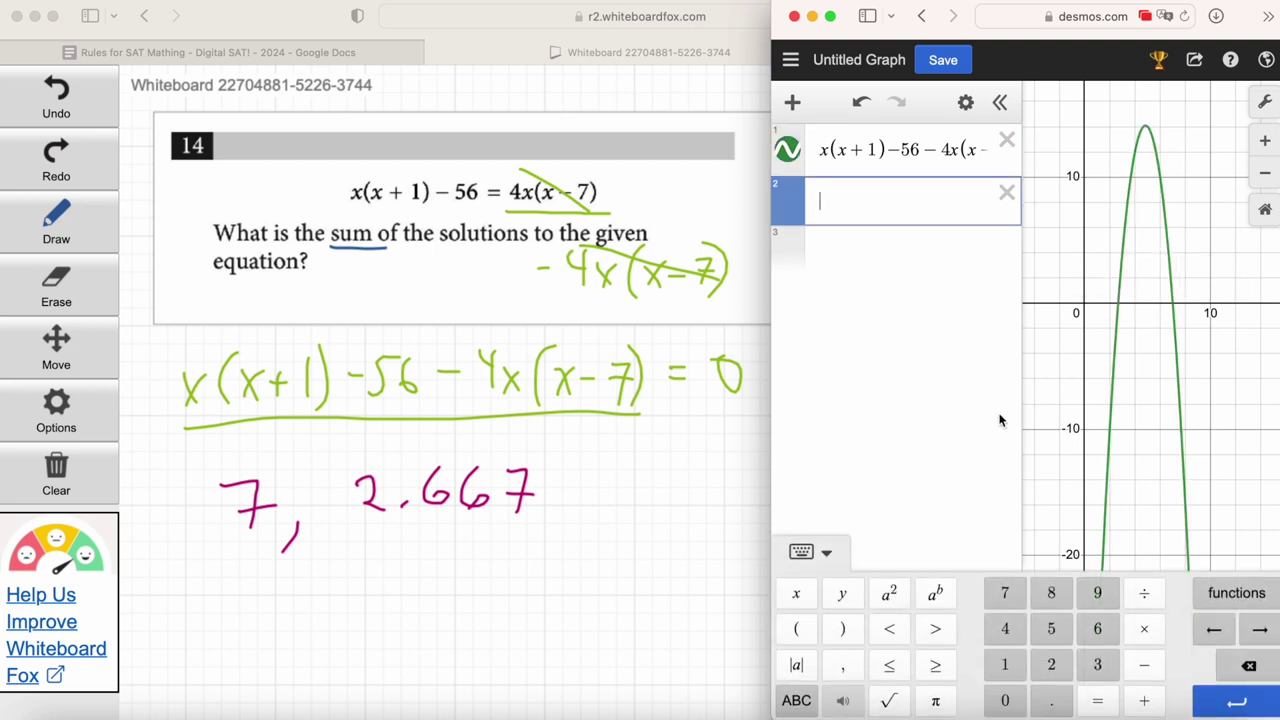
click(1004, 600)
click(1144, 701)
click(1054, 668)
click(1054, 698)
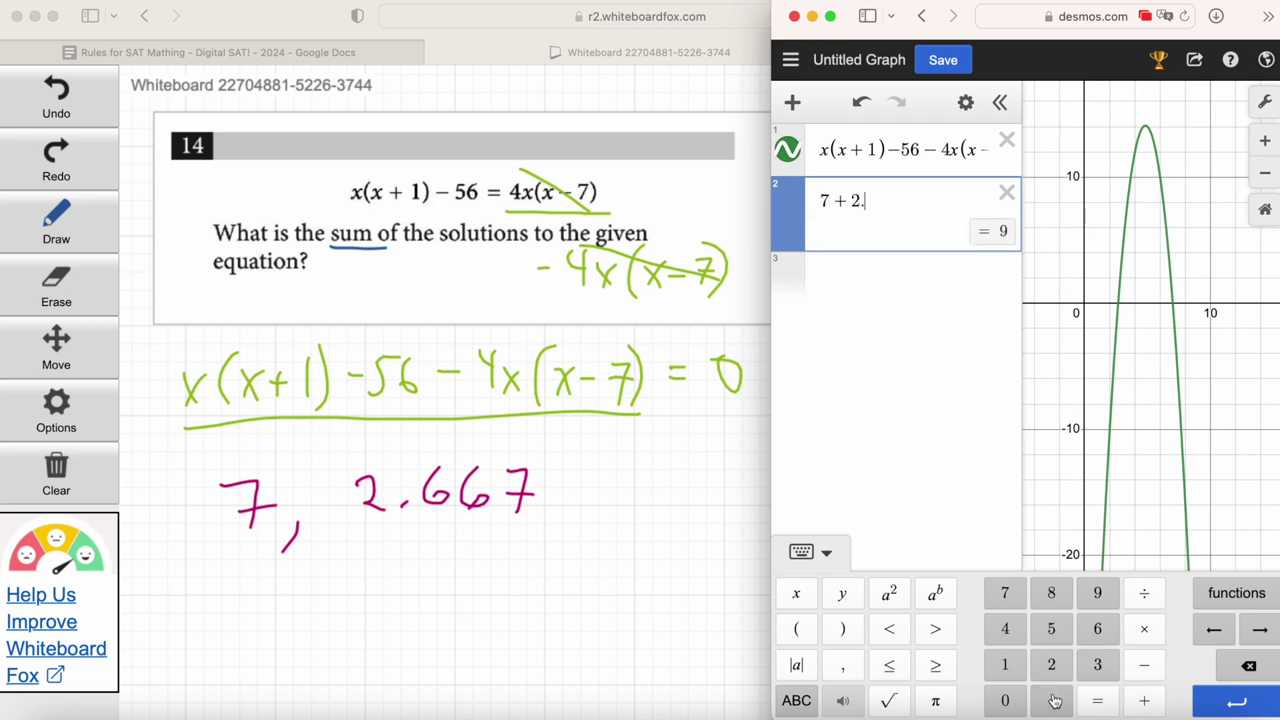
click(1095, 632)
click(1095, 632)
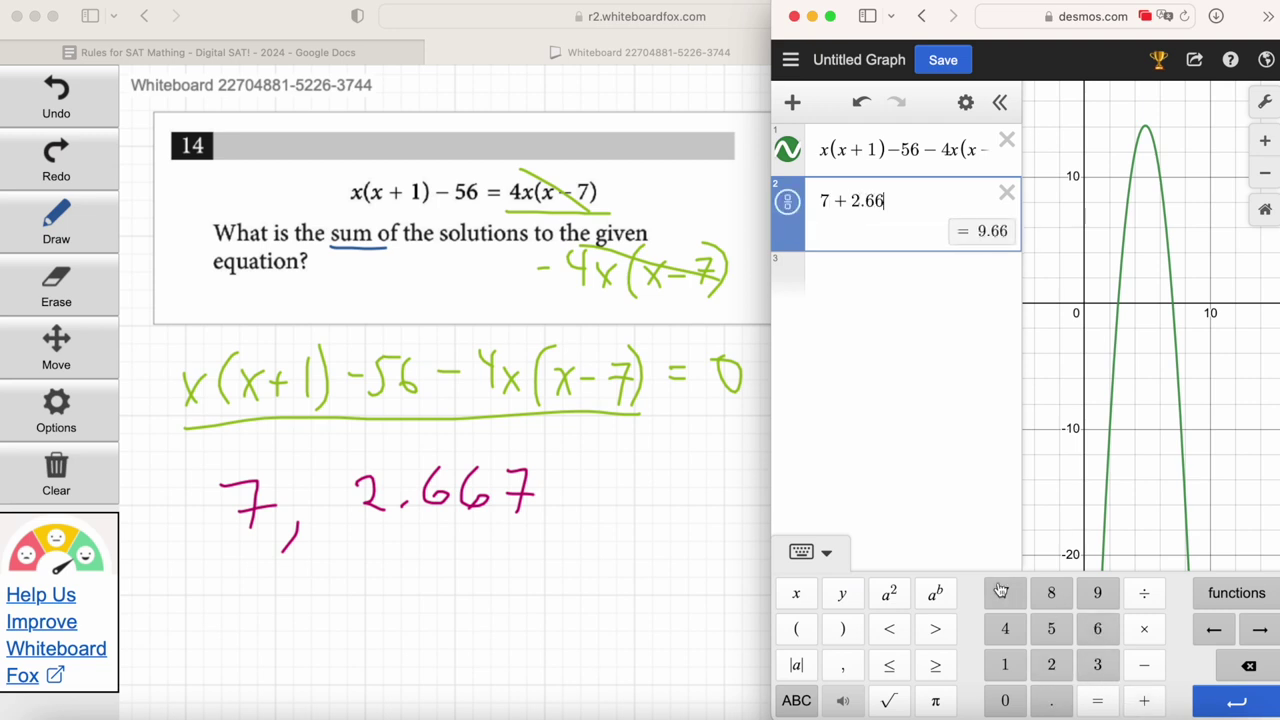
click(1005, 594)
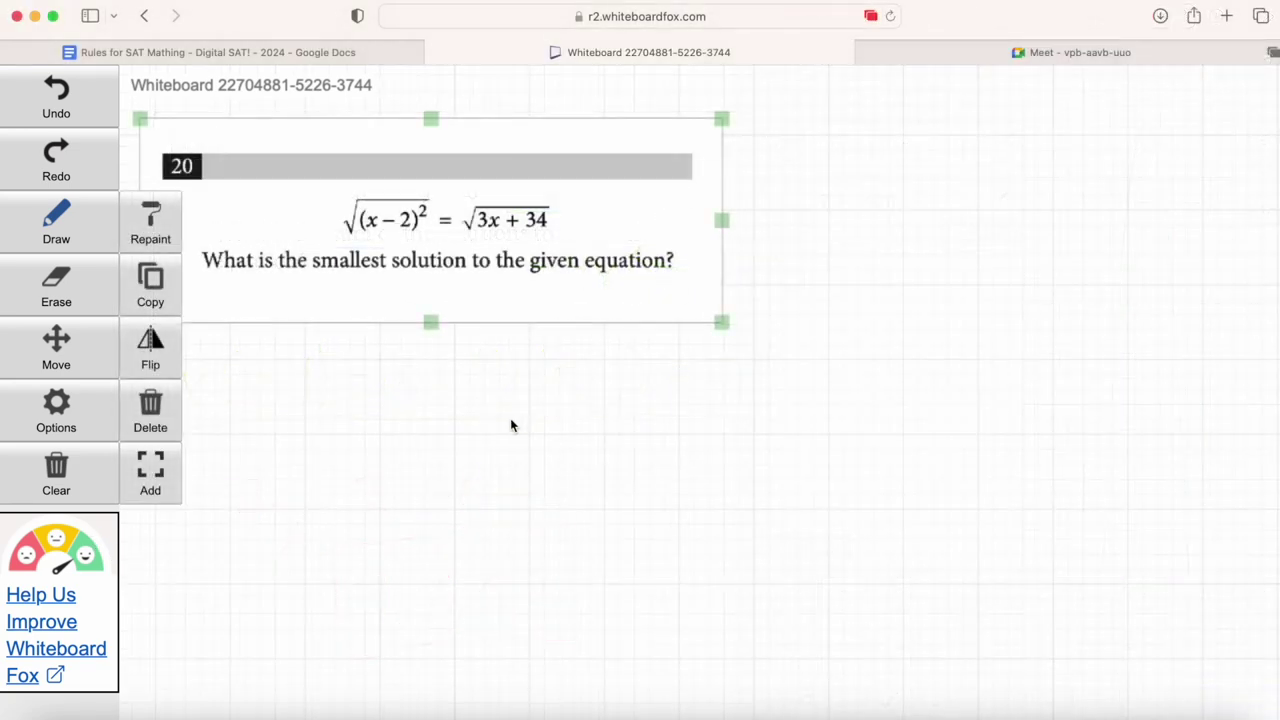
Step: Deselect the question 20 picture, then switch to the Desmos Graphing Calculator window and delete both existing expressions
click(510, 418)
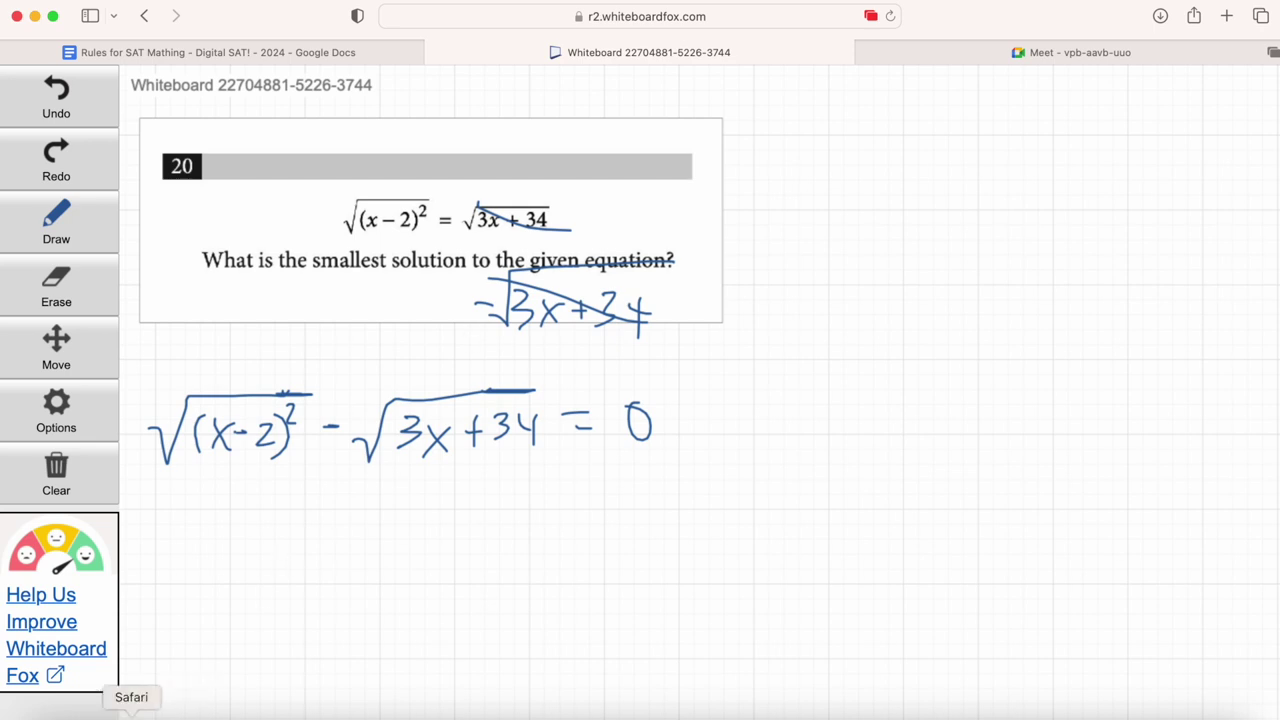
right_click(133, 714)
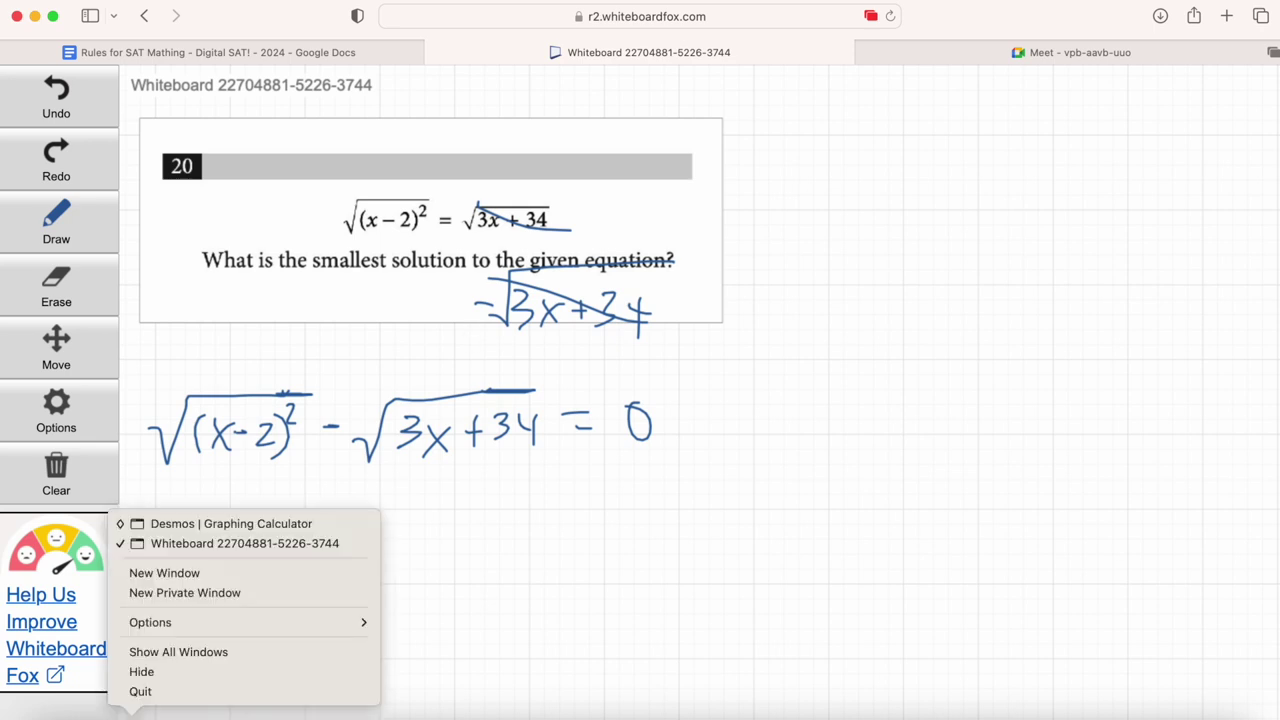
click(170, 522)
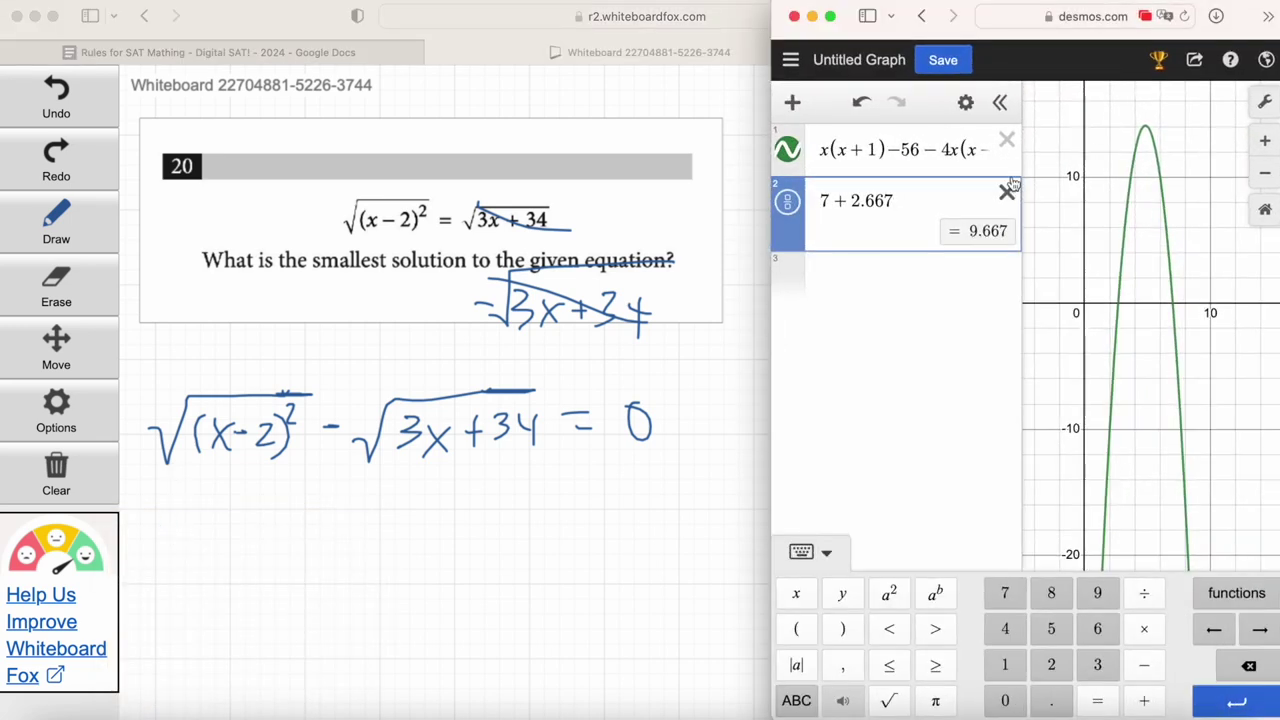
click(1009, 188)
click(1006, 141)
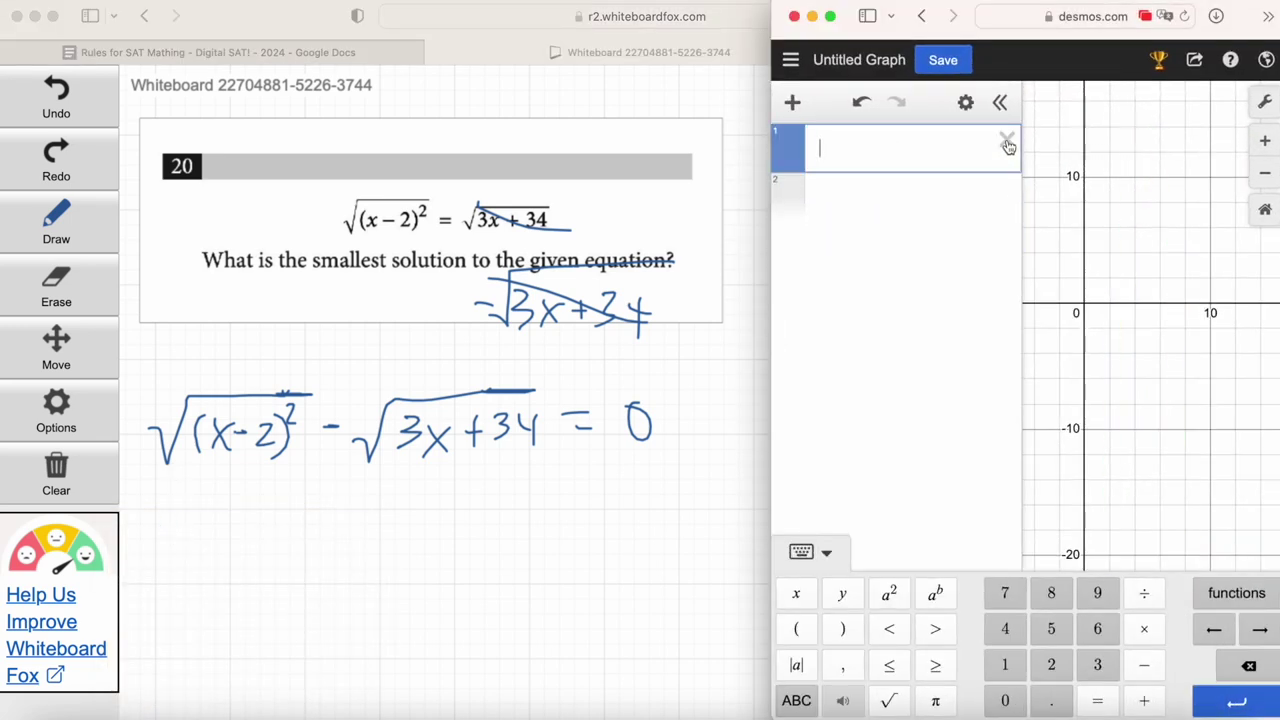
Step: Enter the square root of (x − 2)² as the first expression in the calculator
click(892, 700)
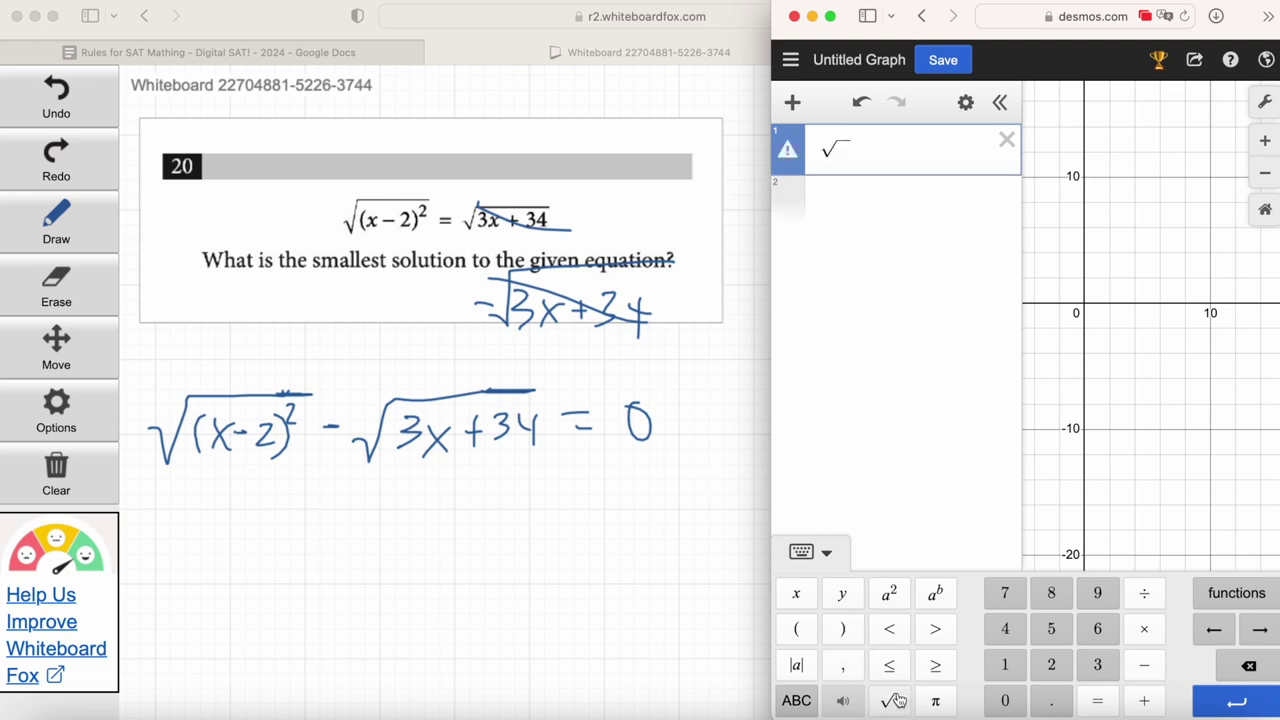
click(803, 627)
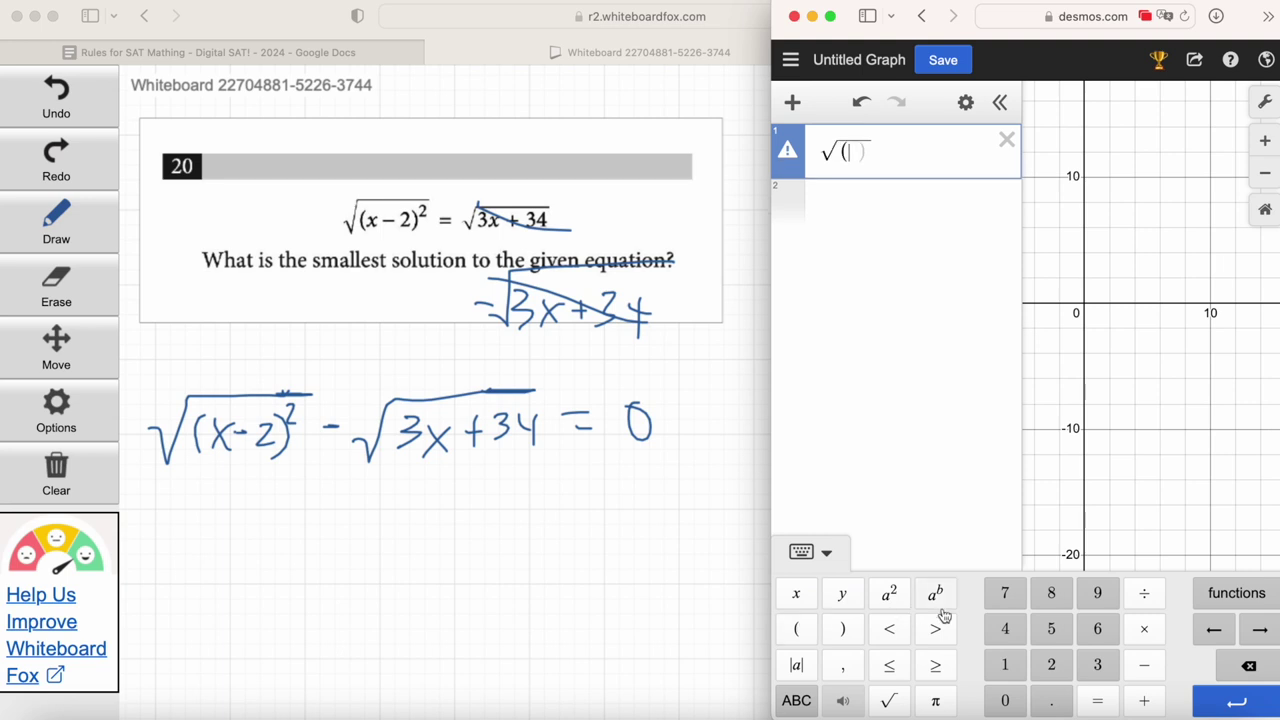
click(800, 596)
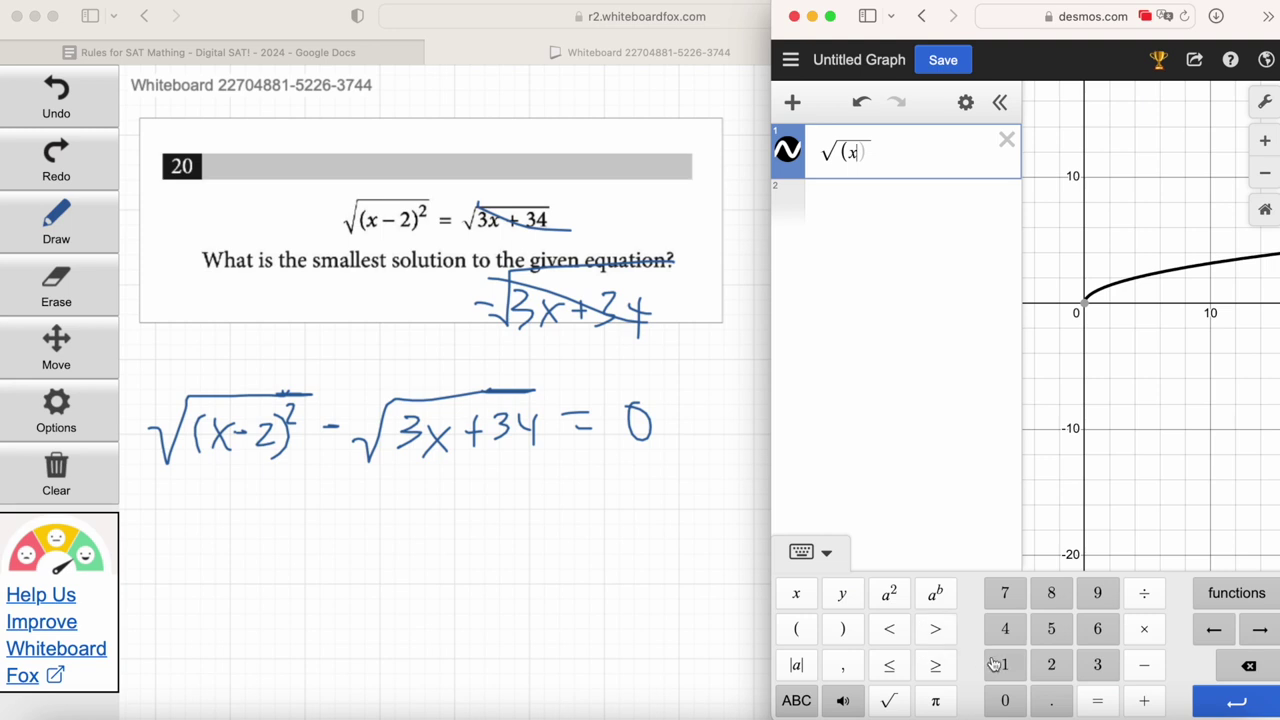
click(1144, 665)
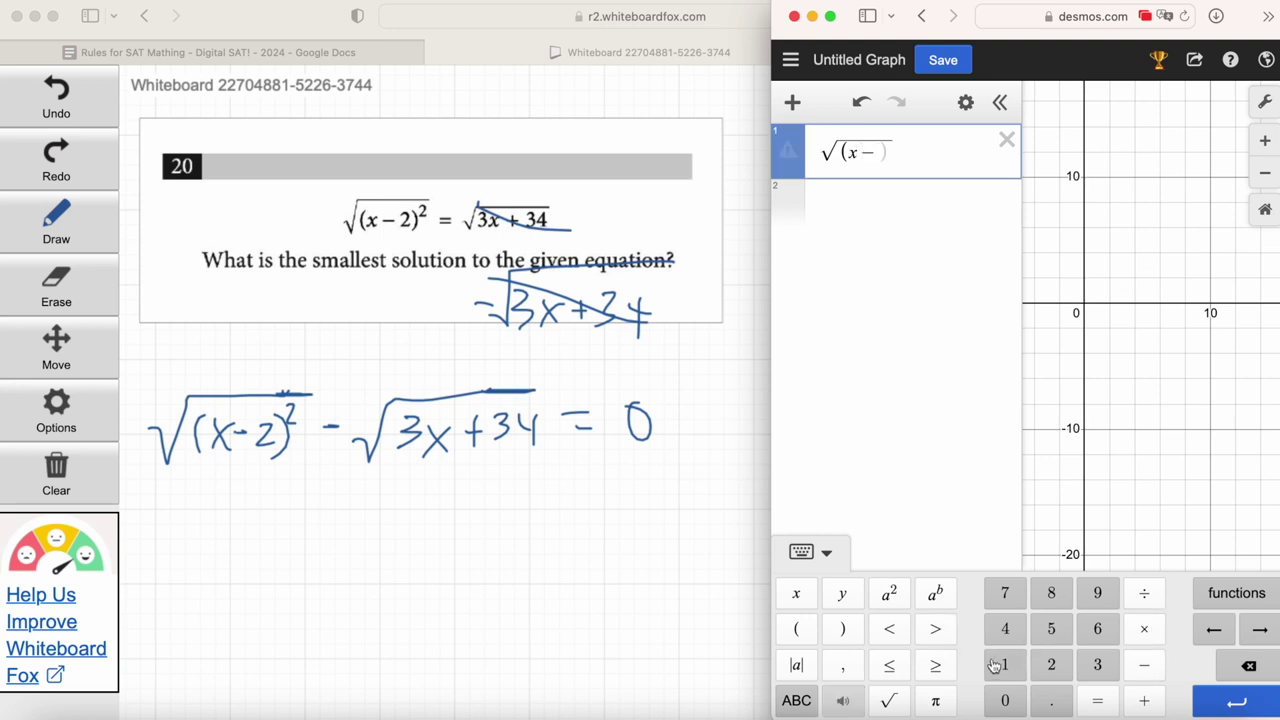
click(1053, 669)
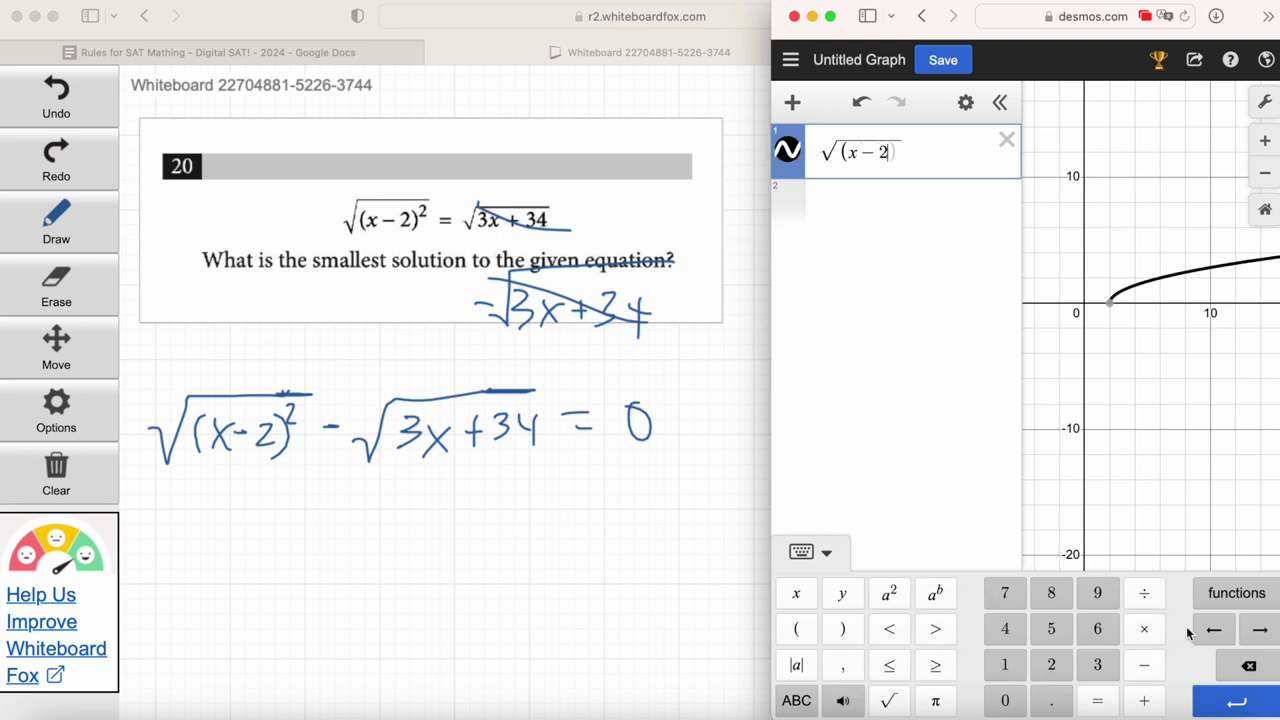
click(1260, 629)
click(889, 600)
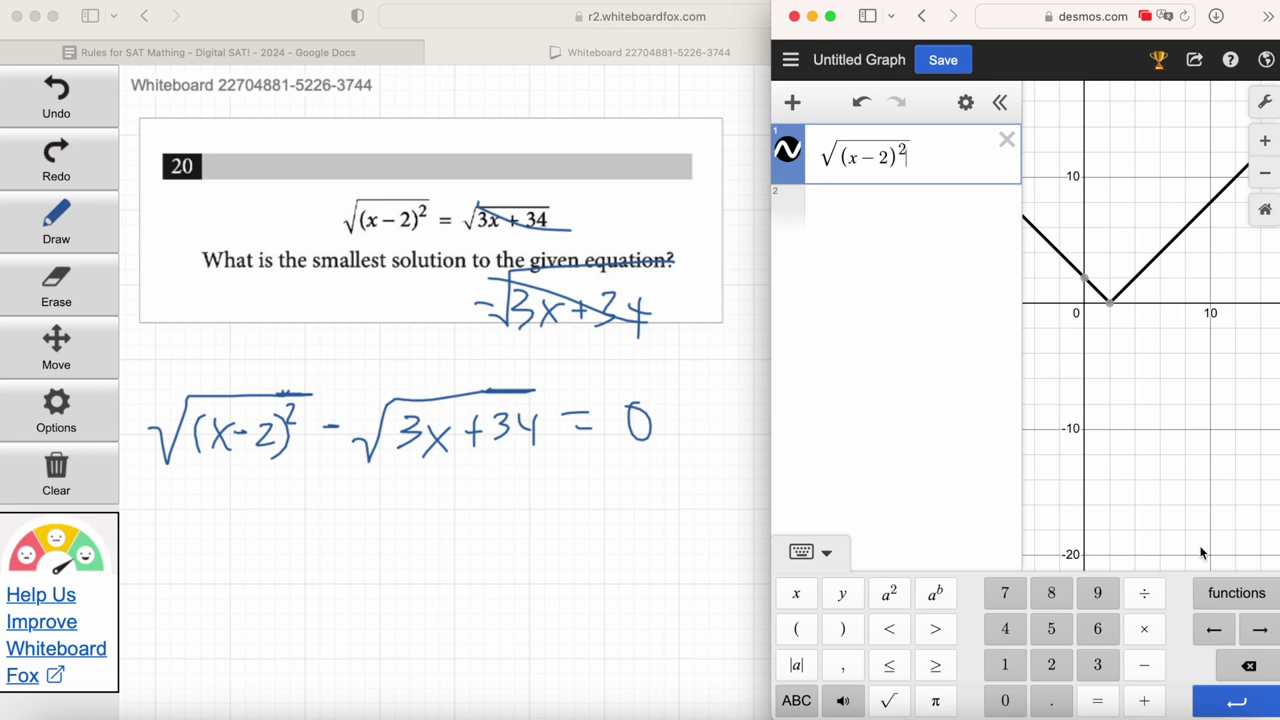
Step: Append − √(3x + 34) to the expression to match the handwritten rearranged equation
click(1145, 670)
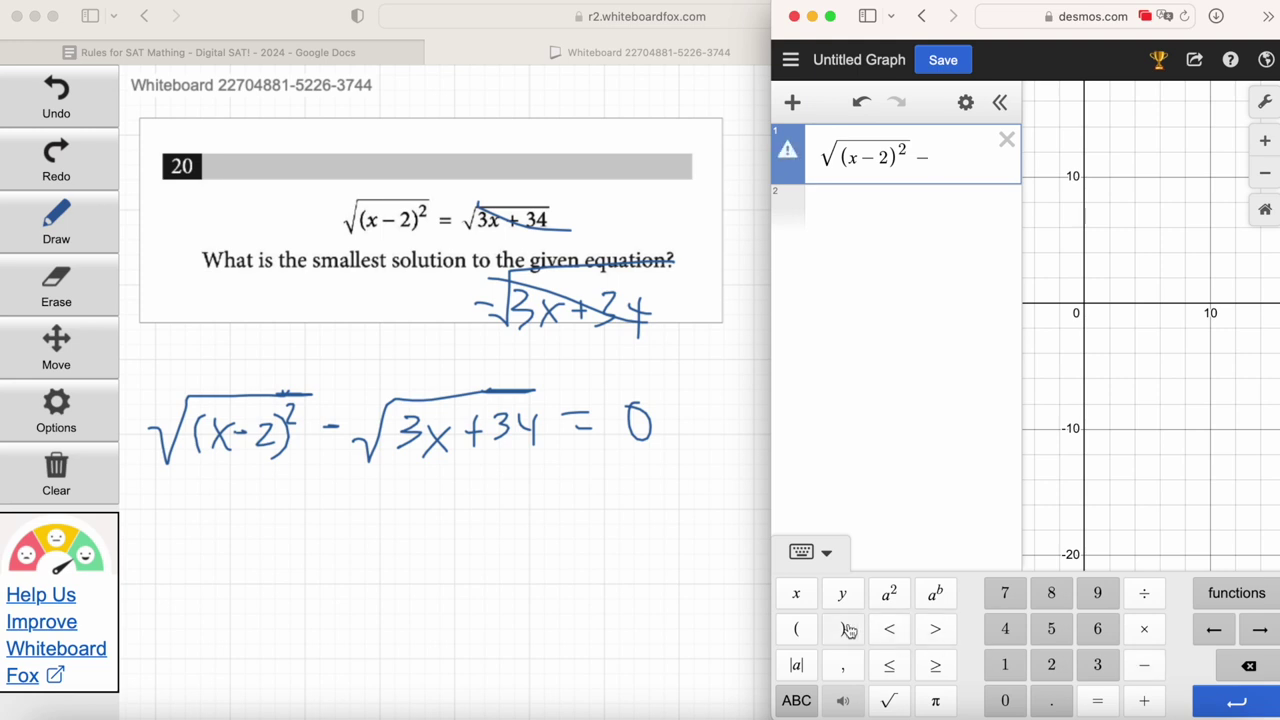
click(888, 700)
click(1110, 678)
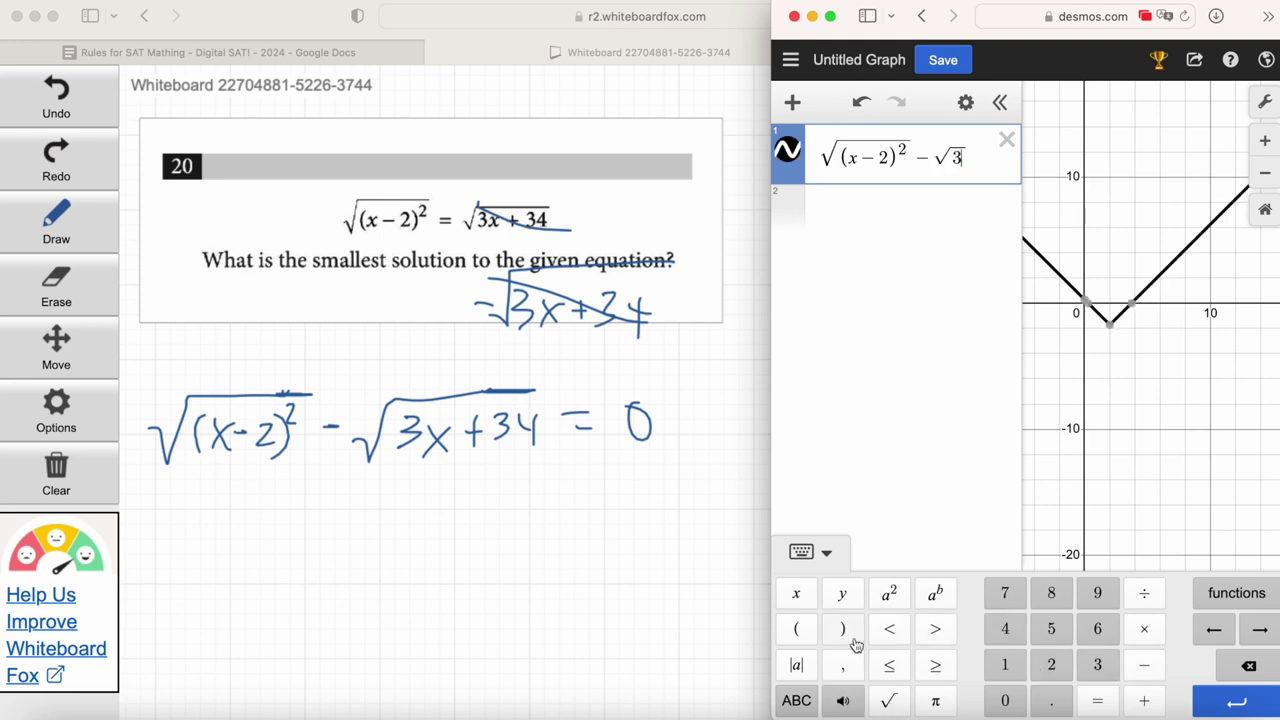
click(798, 600)
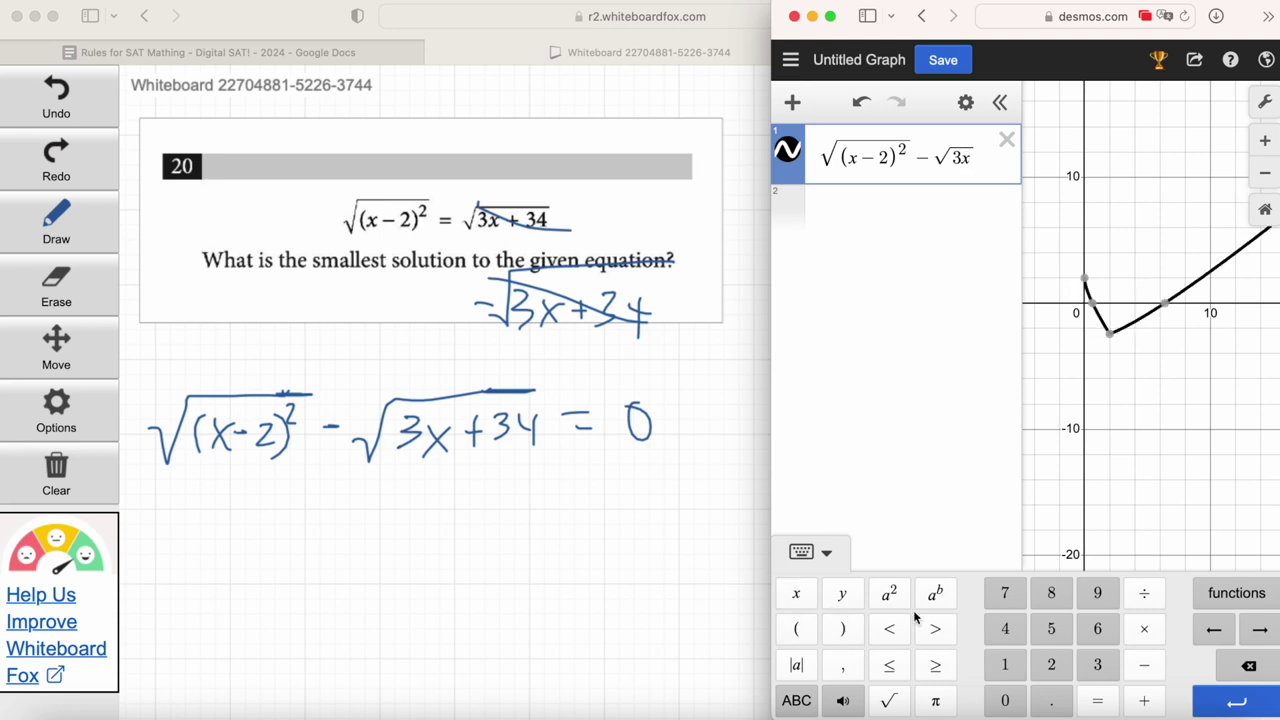
click(1144, 700)
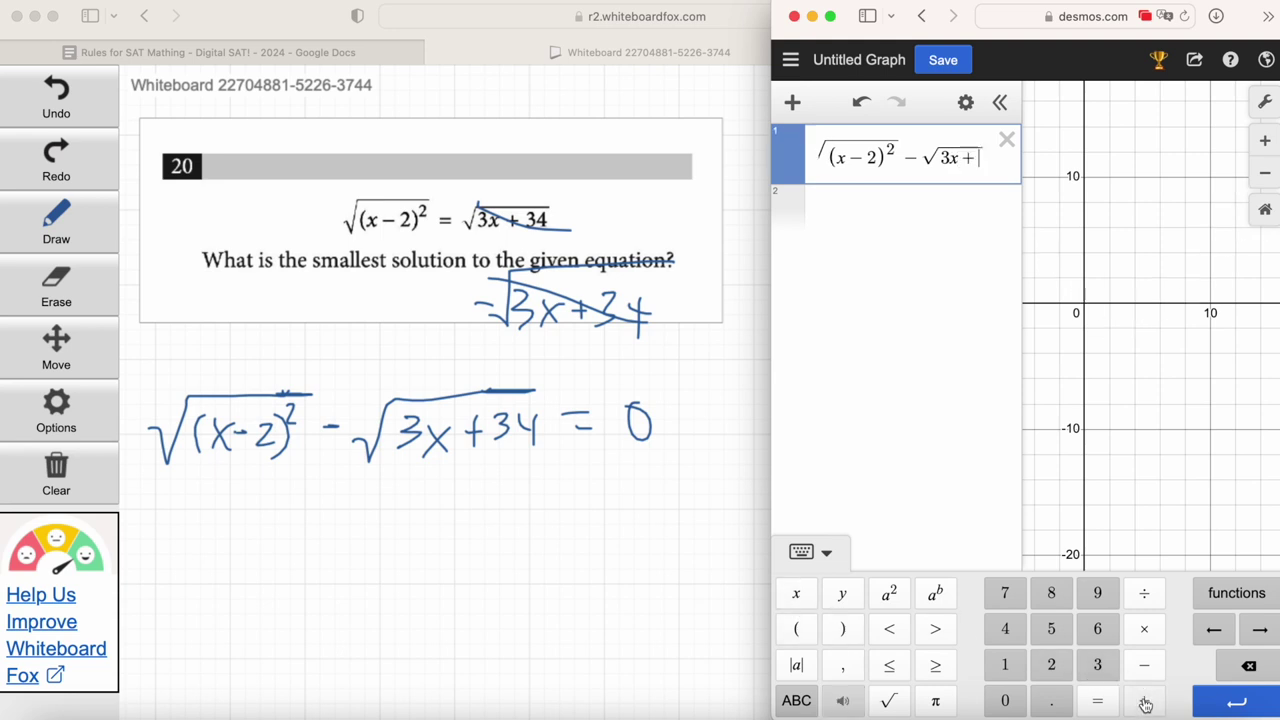
click(1100, 668)
click(1003, 629)
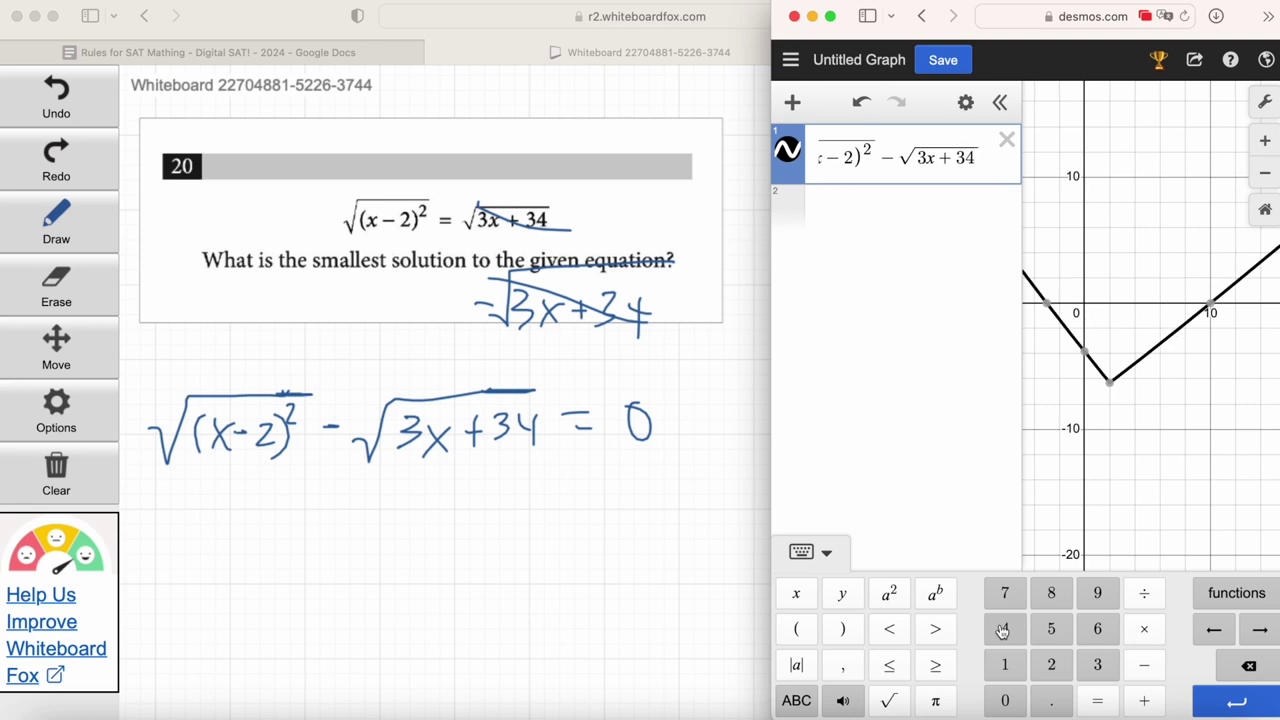
Step: Display the coordinates of the x-intercepts on the V-shaped graph to read the solutions of question 20
click(1265, 178)
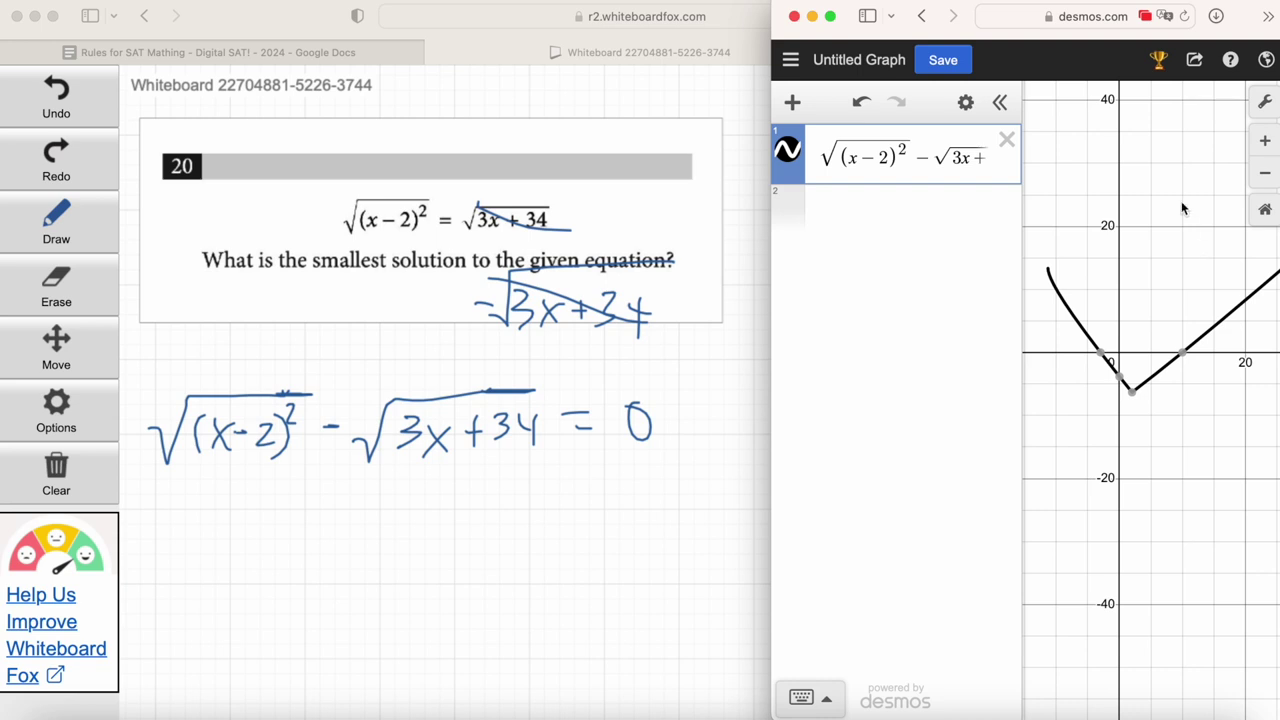
click(1268, 178)
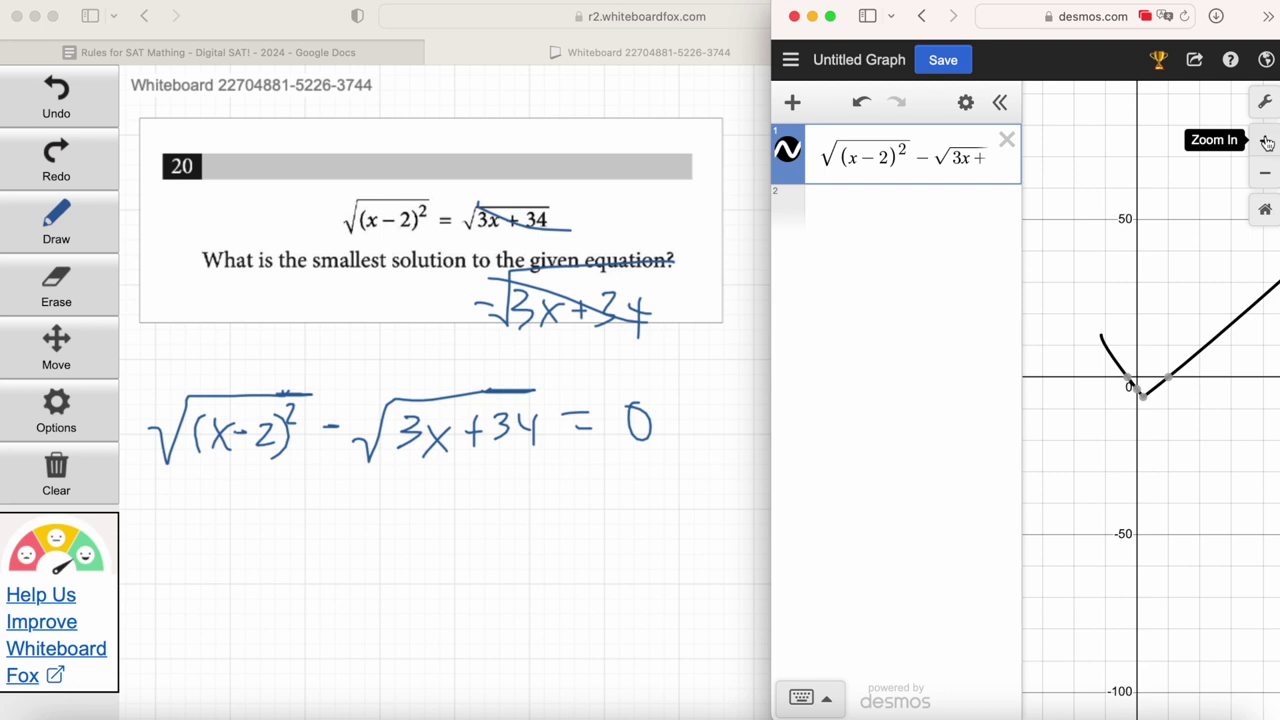
click(1266, 143)
click(1266, 143)
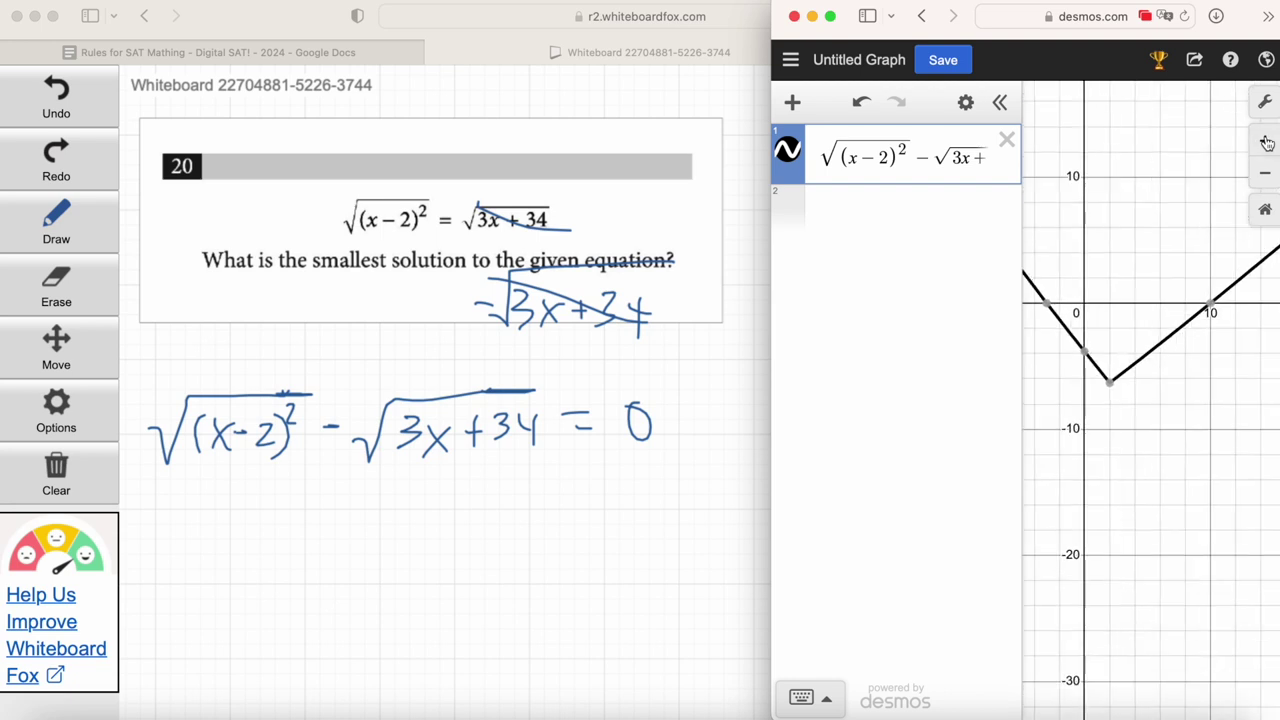
click(1168, 440)
drag(1167, 440, 1188, 445)
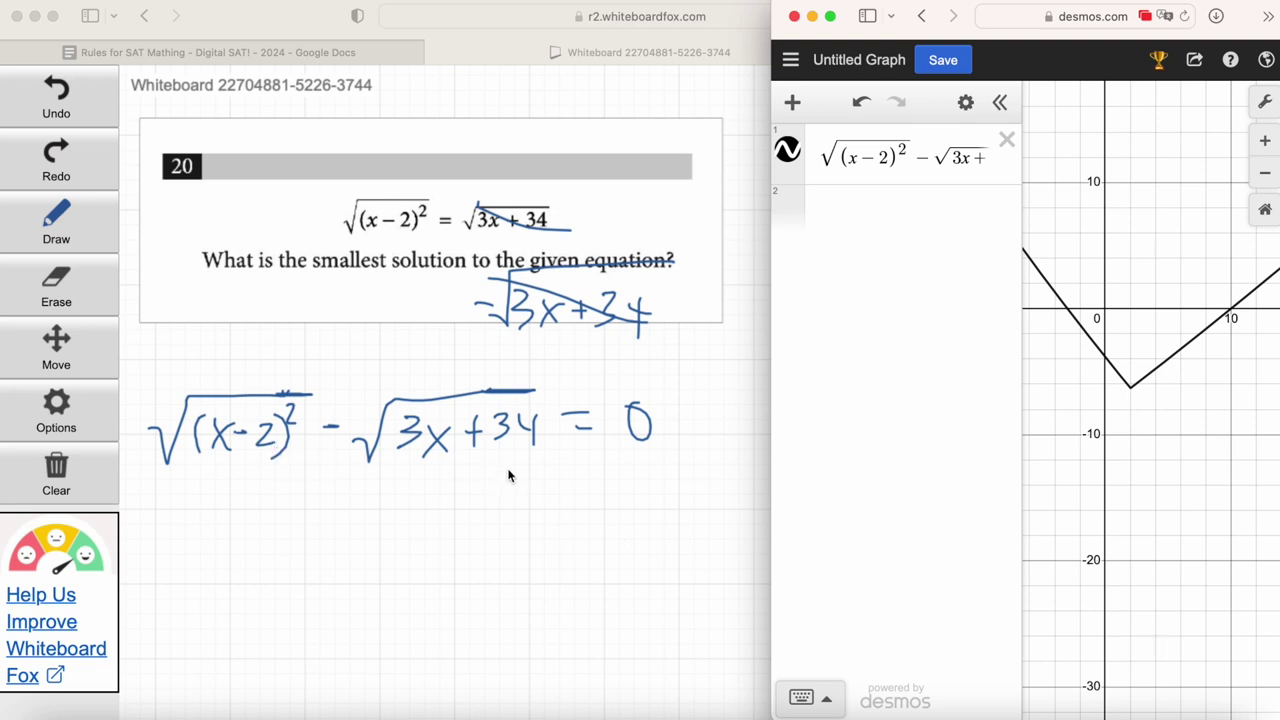
click(1230, 310)
click(1230, 310)
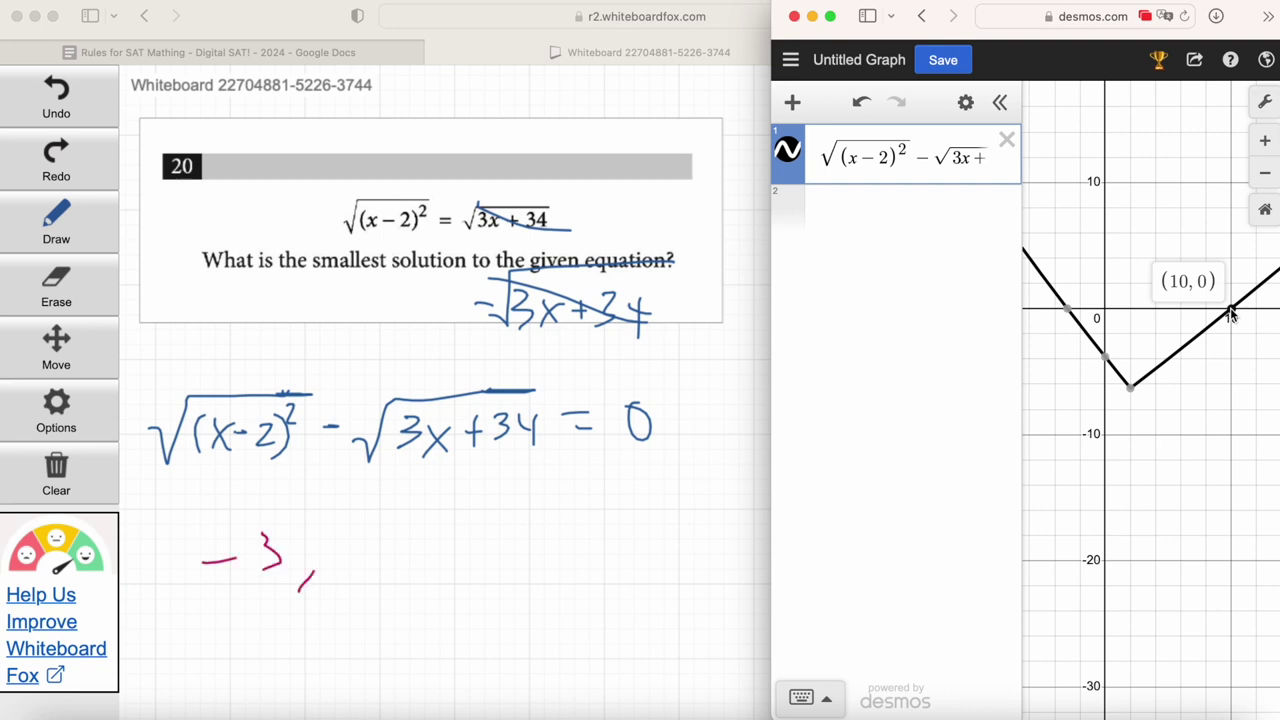
click(1070, 310)
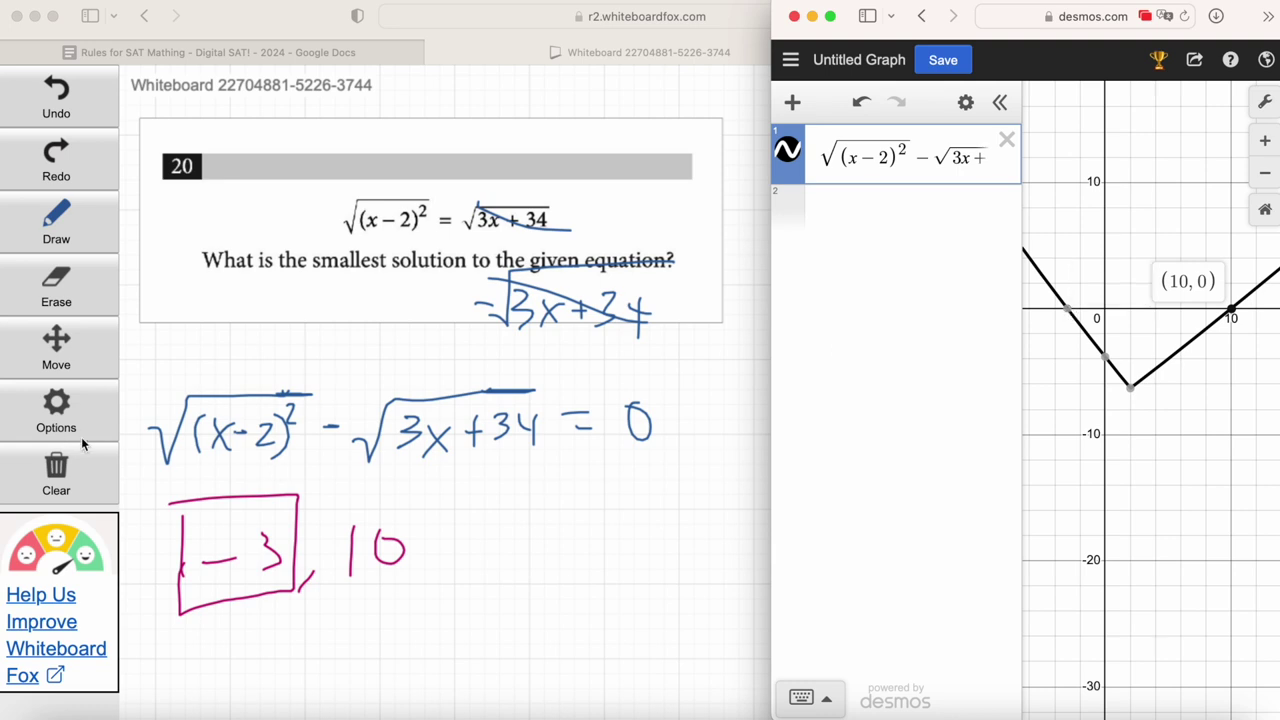
Step: Minimize the Desmos window and clear everything from the whiteboard
click(812, 16)
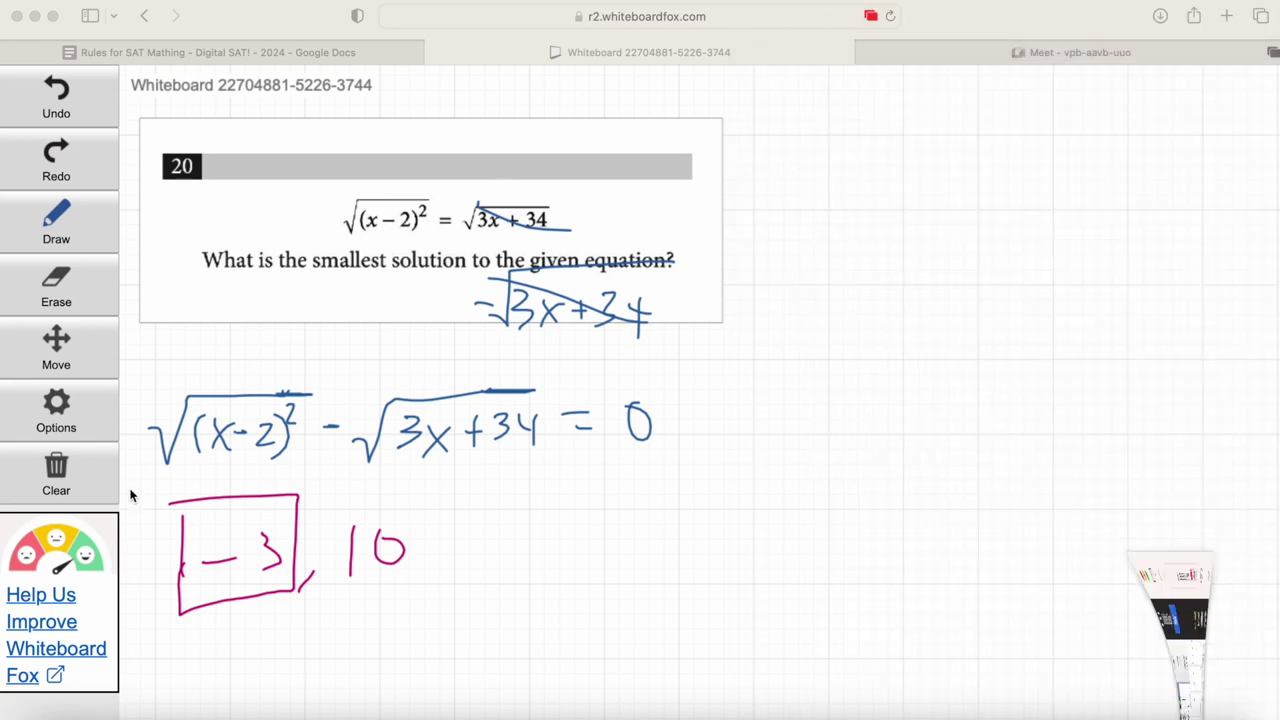
click(100, 470)
click(169, 480)
click(810, 389)
Step: Insert the picture "5 - Desmos - How many distinct real solutions!" onto the empty whiteboard
click(33, 423)
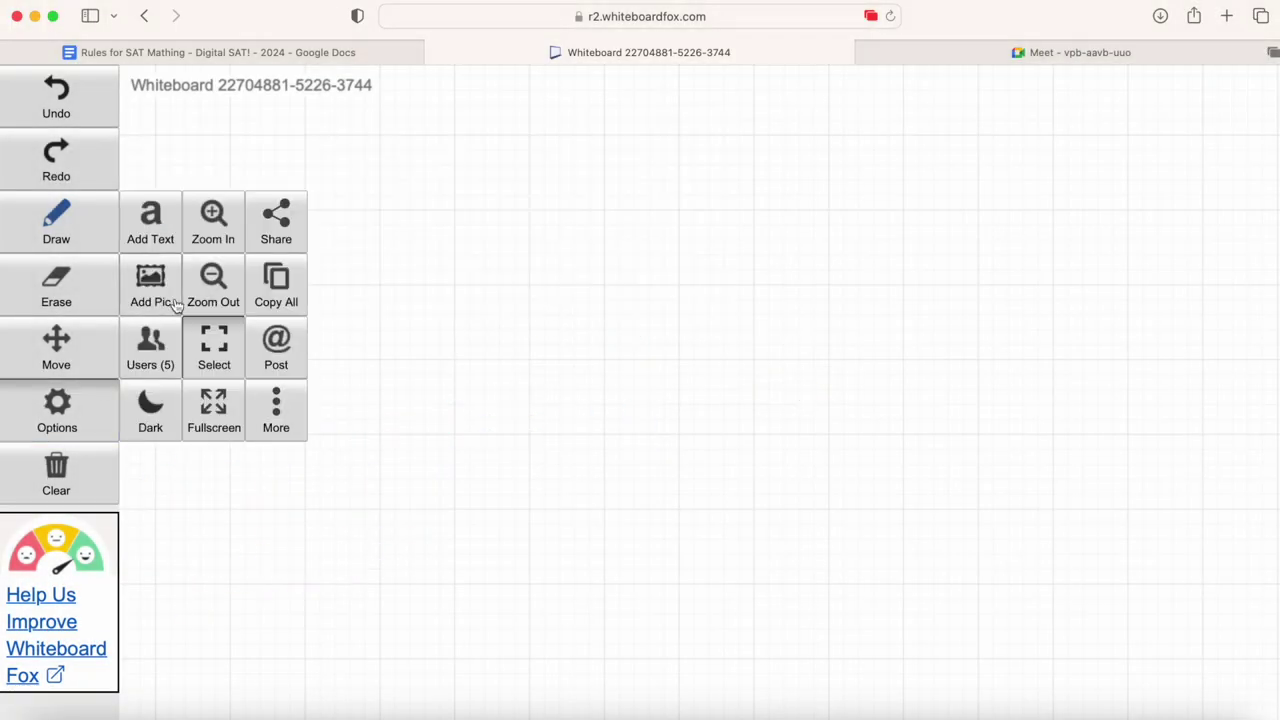
click(161, 294)
click(210, 370)
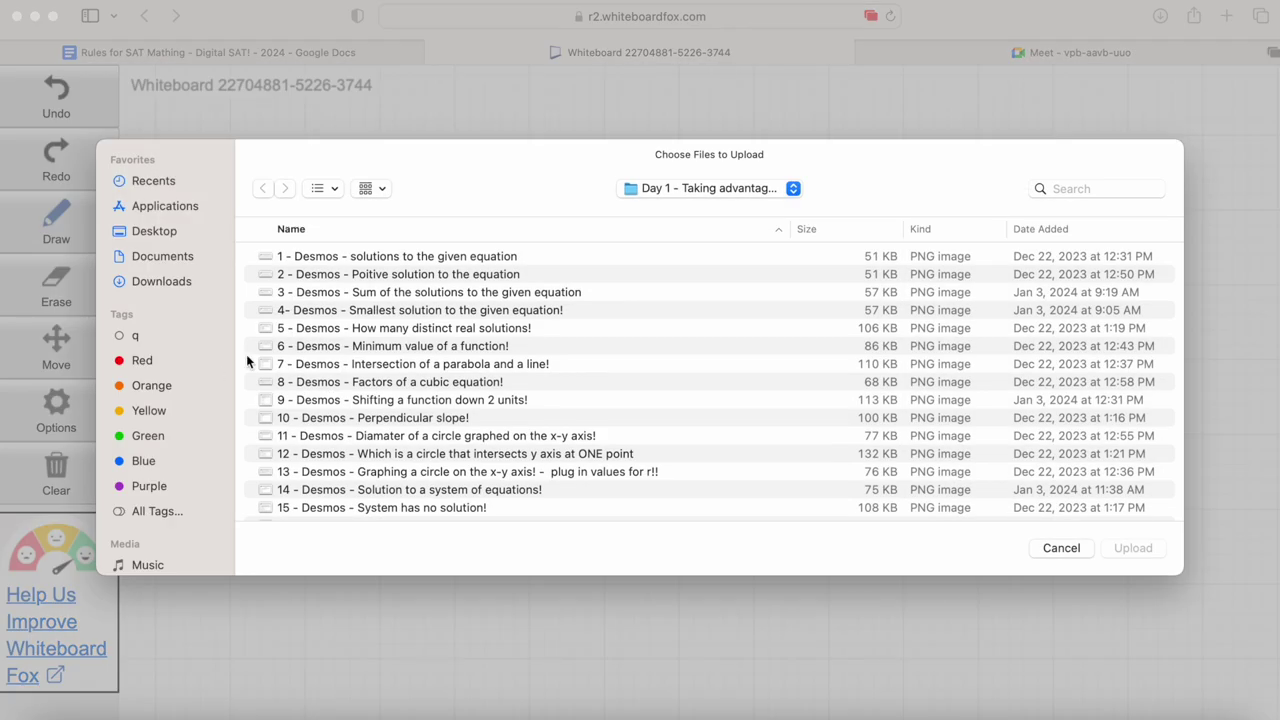
double_click(337, 333)
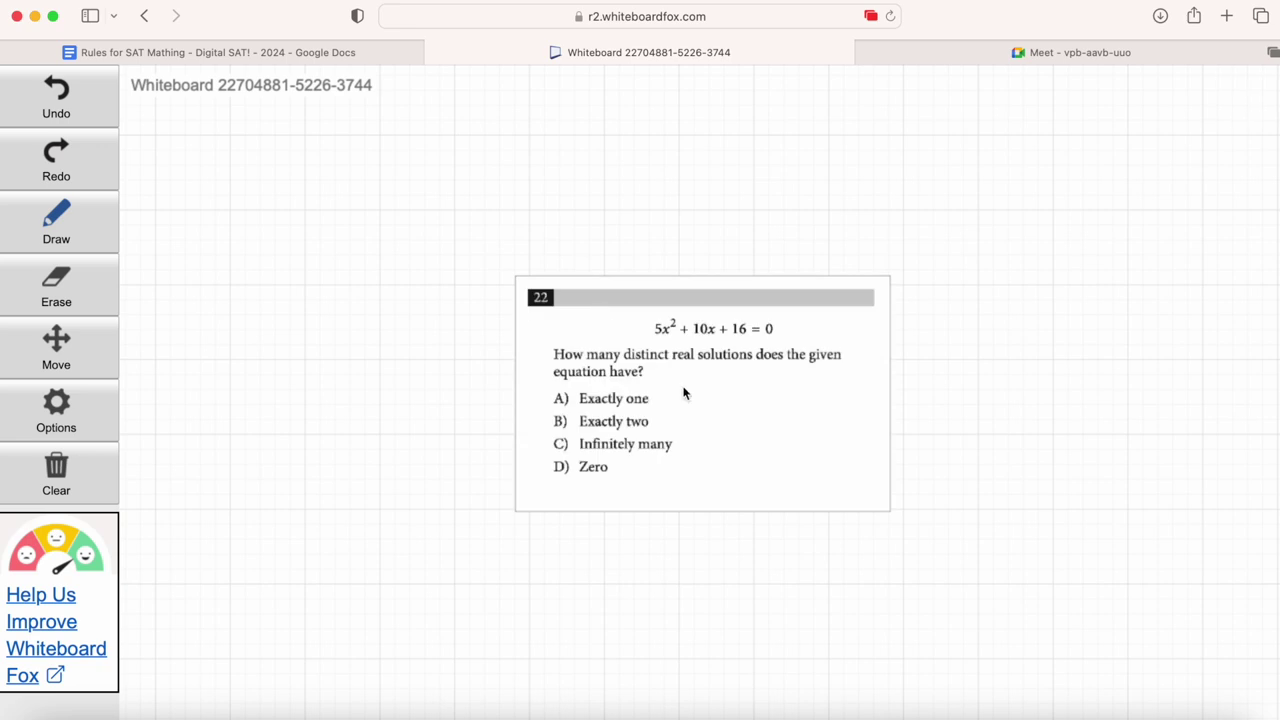
Step: Move the question 22 picture to the upper-left area of the board and enlarge it, then return to drawing mode
drag(683, 391, 331, 223)
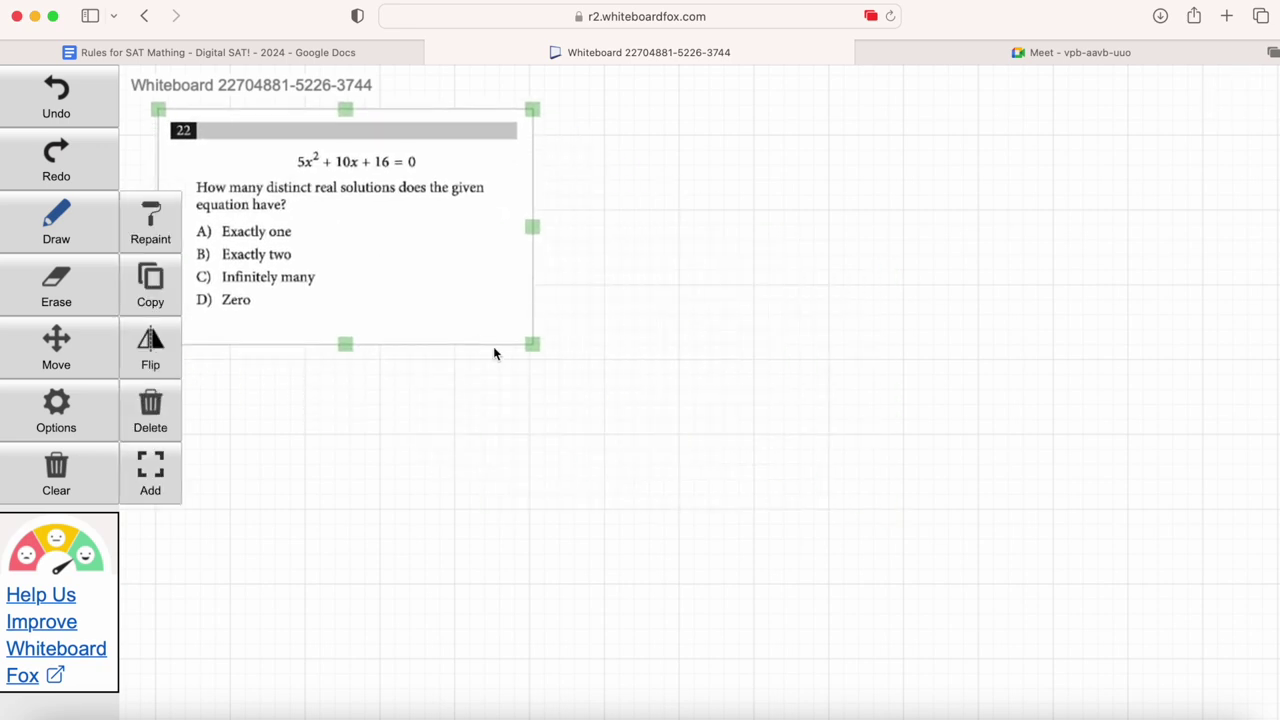
drag(535, 347, 628, 458)
click(56, 220)
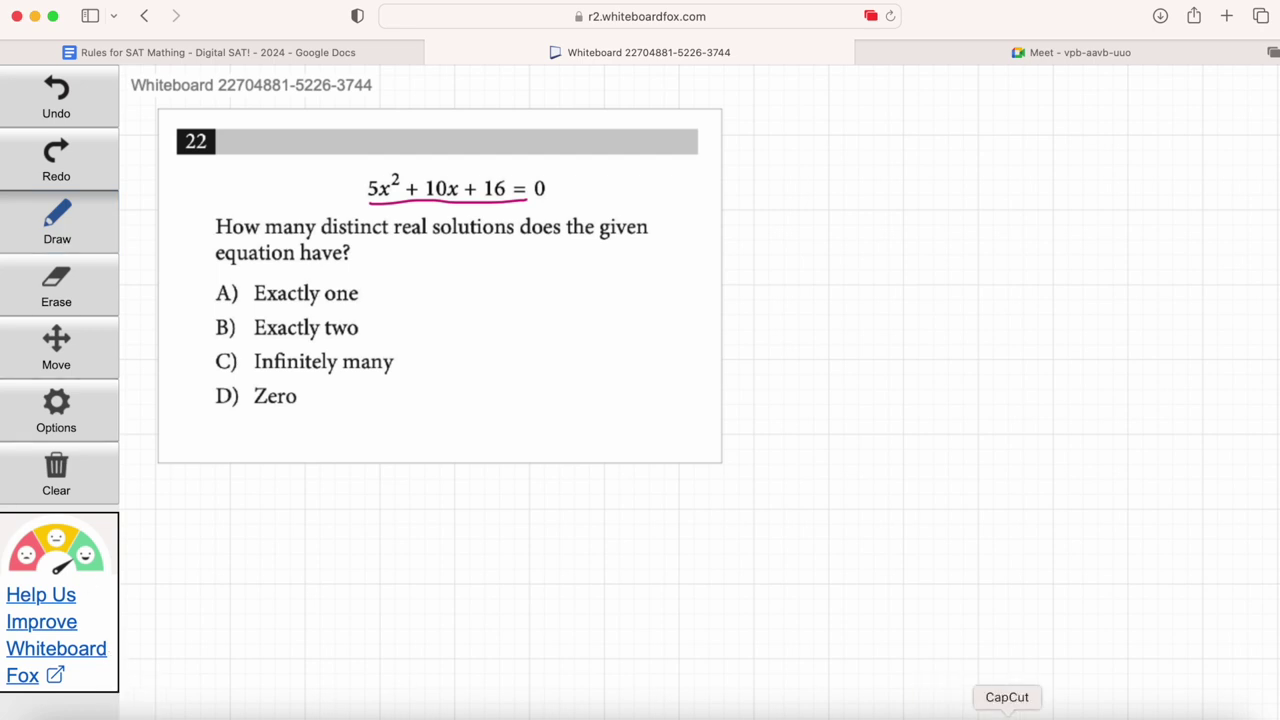
Step: Bring back the Desmos window and remove the old square-root expression, leaving the first expression line ready for entry
click(1169, 714)
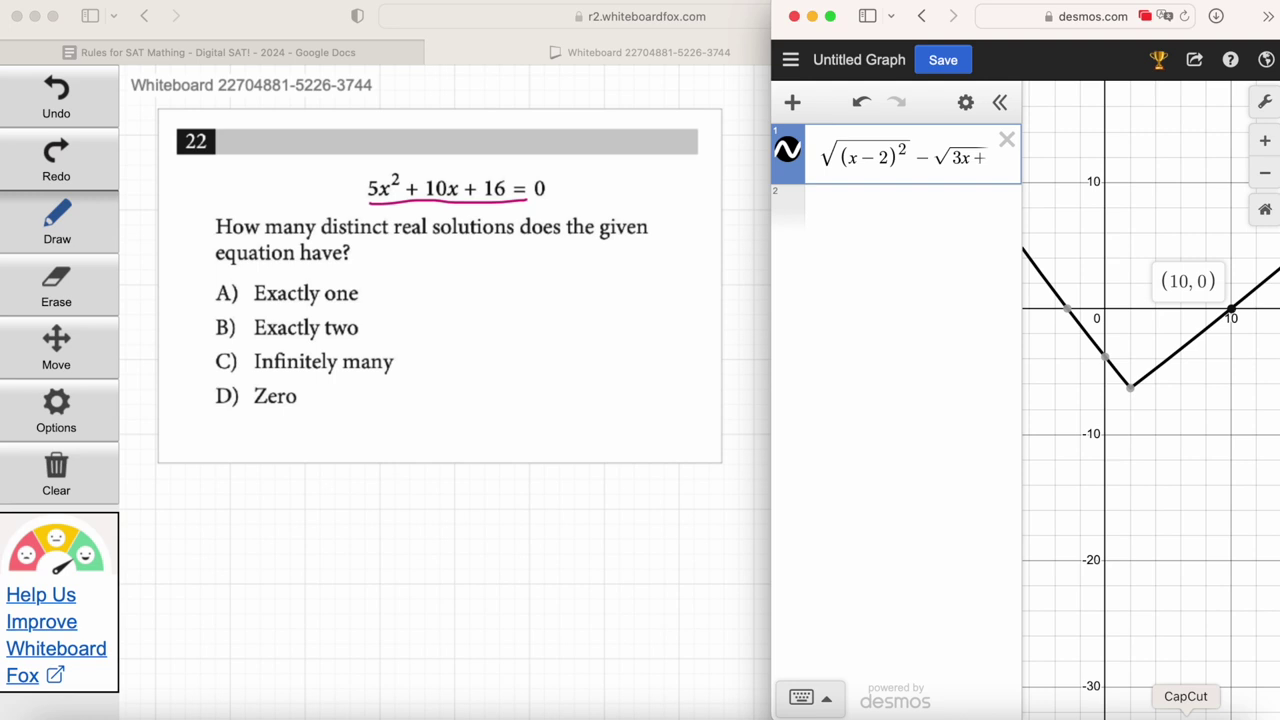
click(1007, 139)
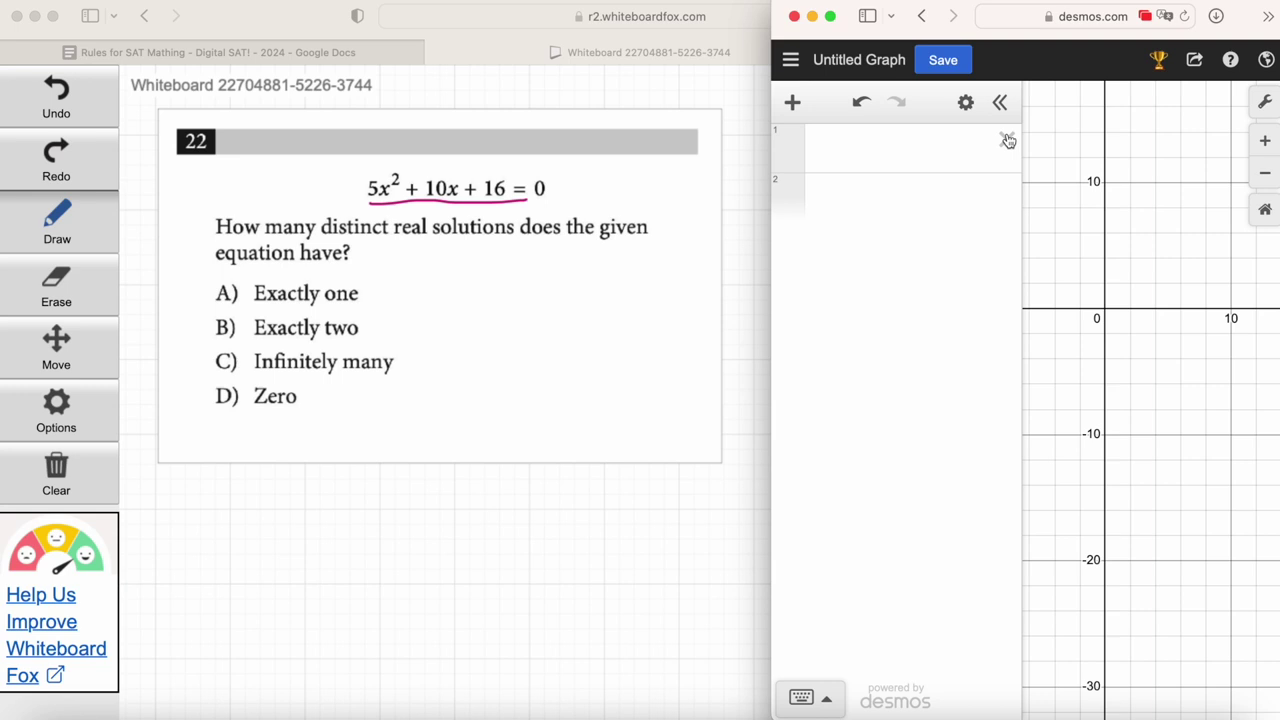
click(927, 149)
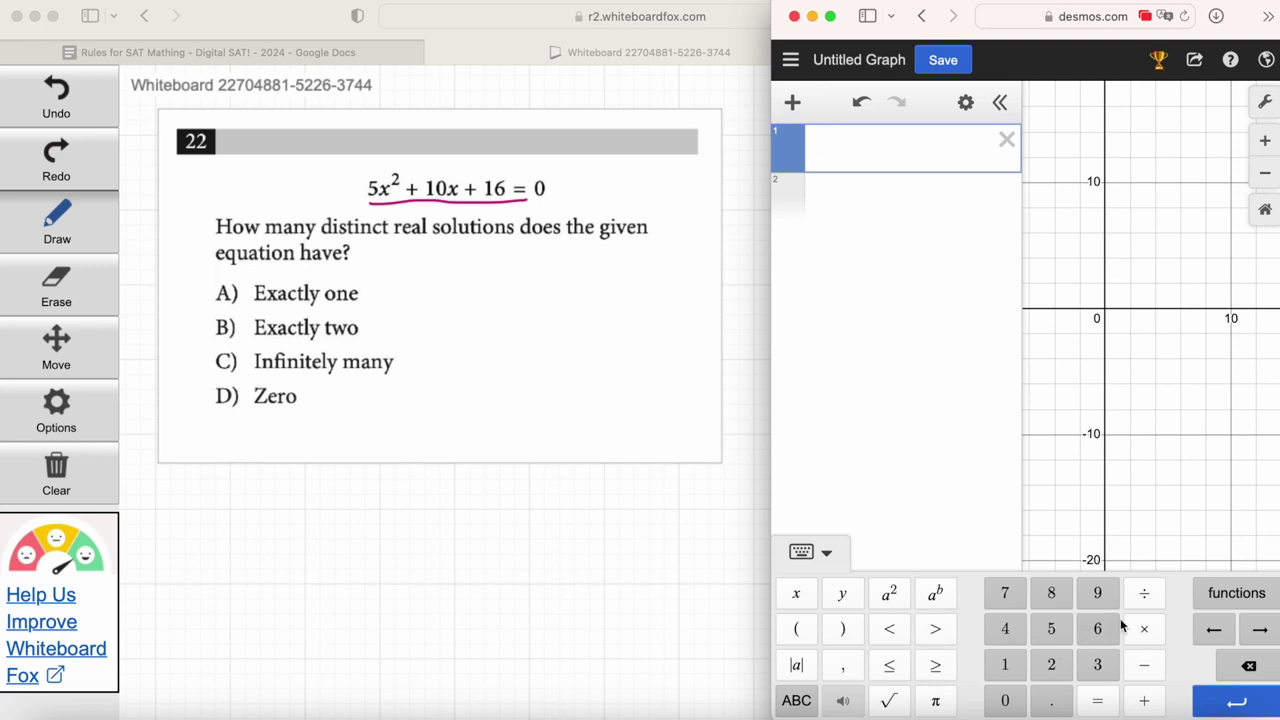
Step: Graph 5x² + 10x + 16 and check whether its parabola meets the x-axis for question 22
click(1065, 632)
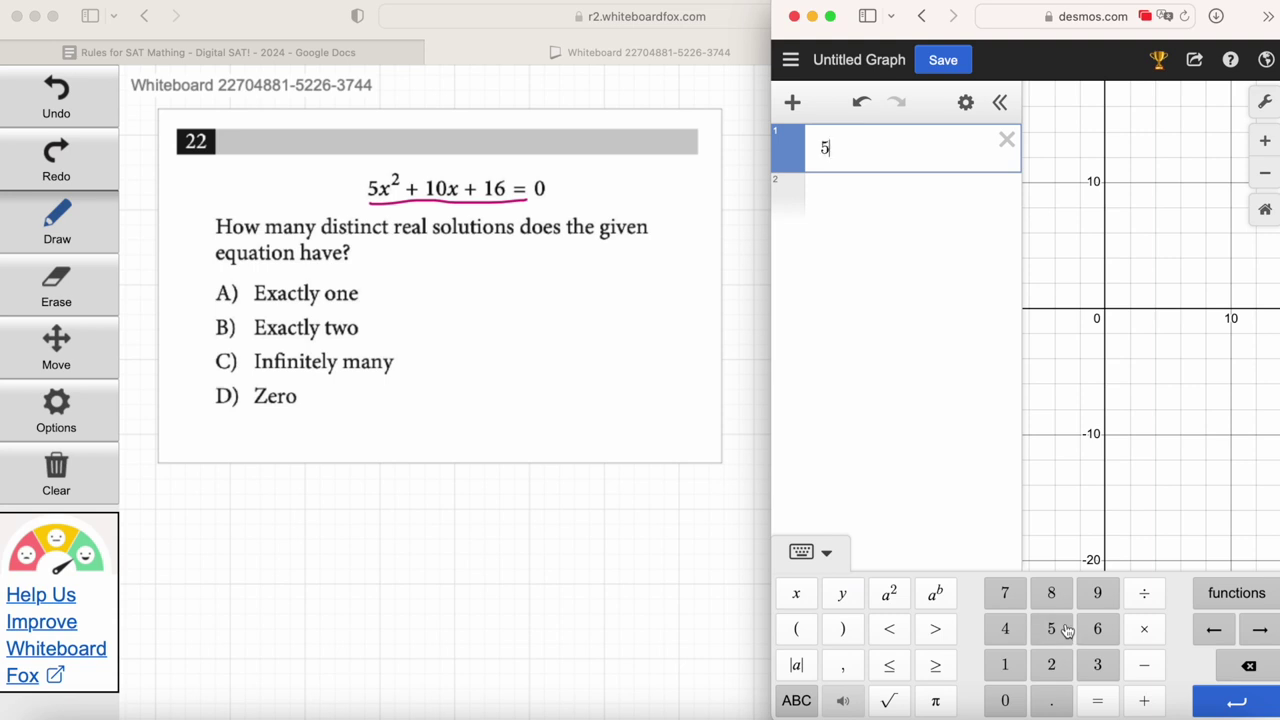
click(796, 593)
click(891, 594)
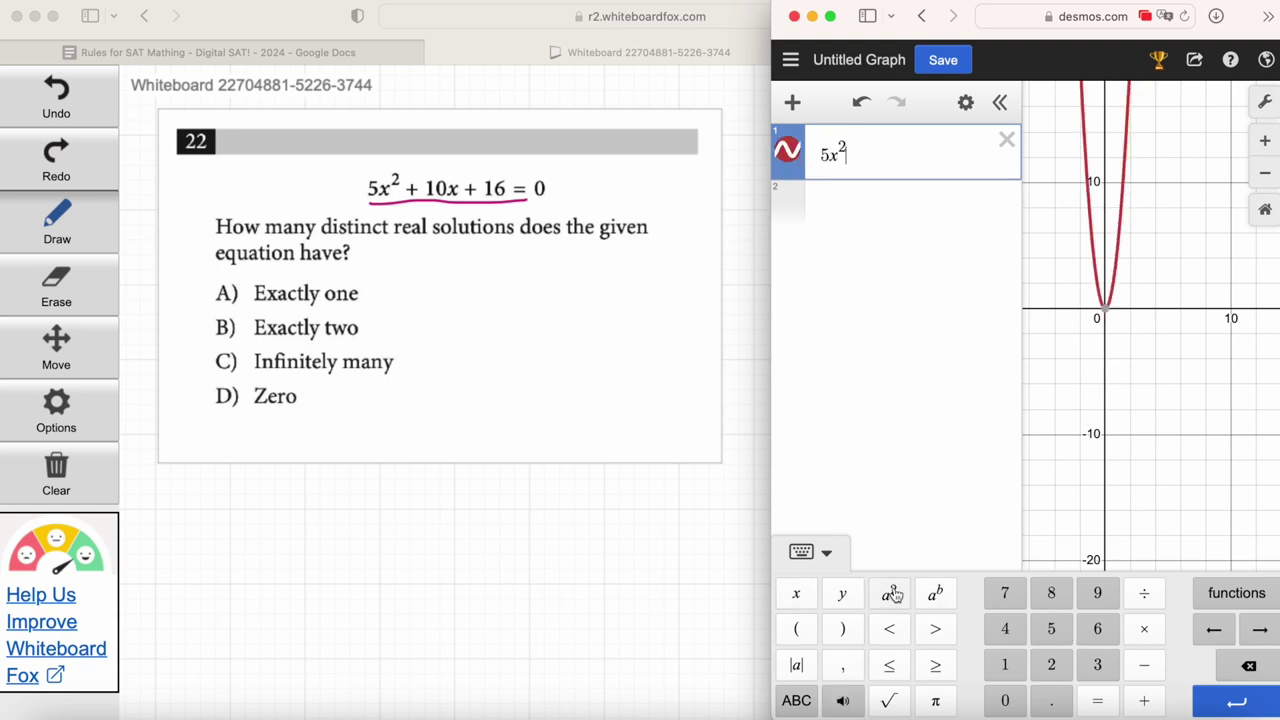
click(1144, 700)
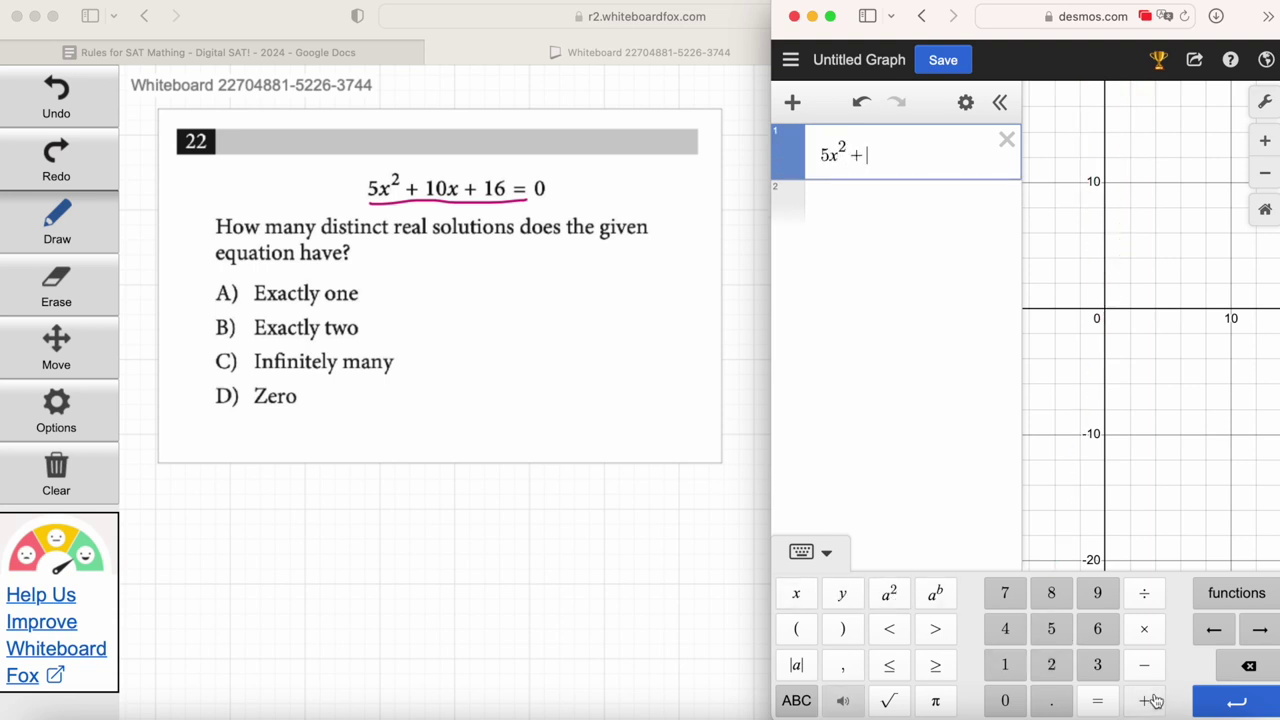
click(1006, 665)
click(1005, 700)
click(796, 597)
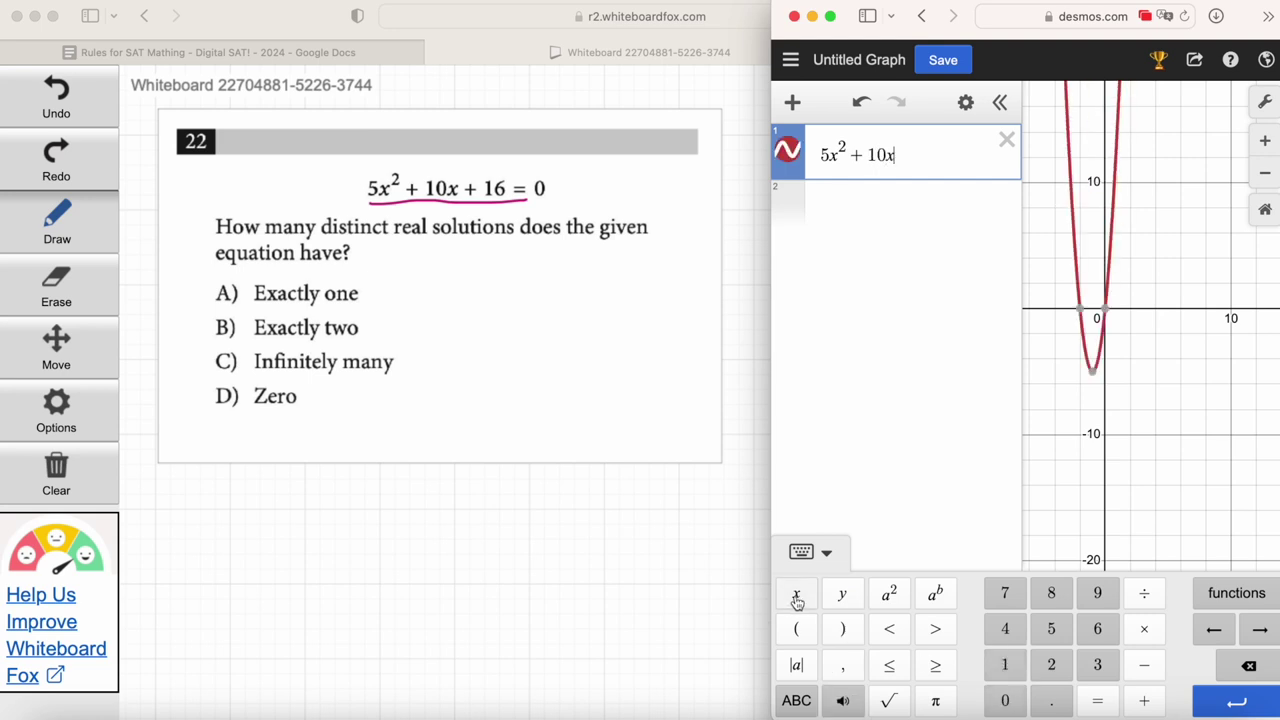
click(1144, 700)
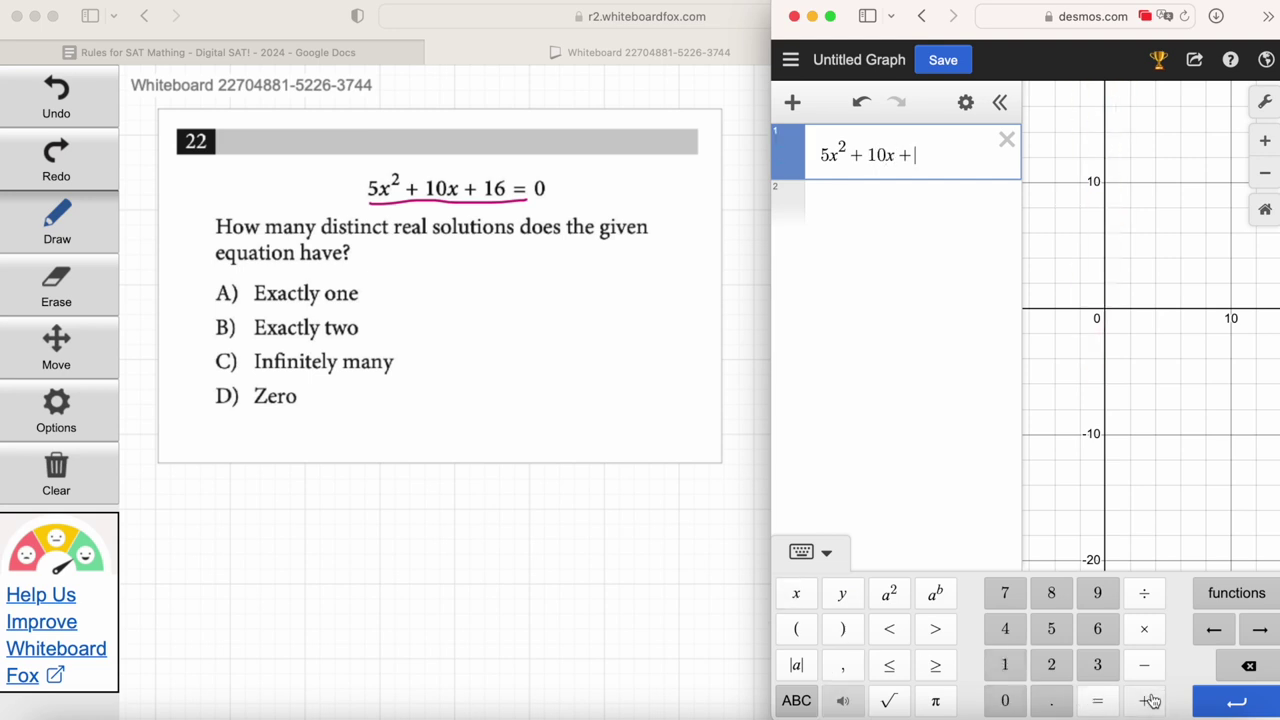
click(1006, 665)
click(1098, 630)
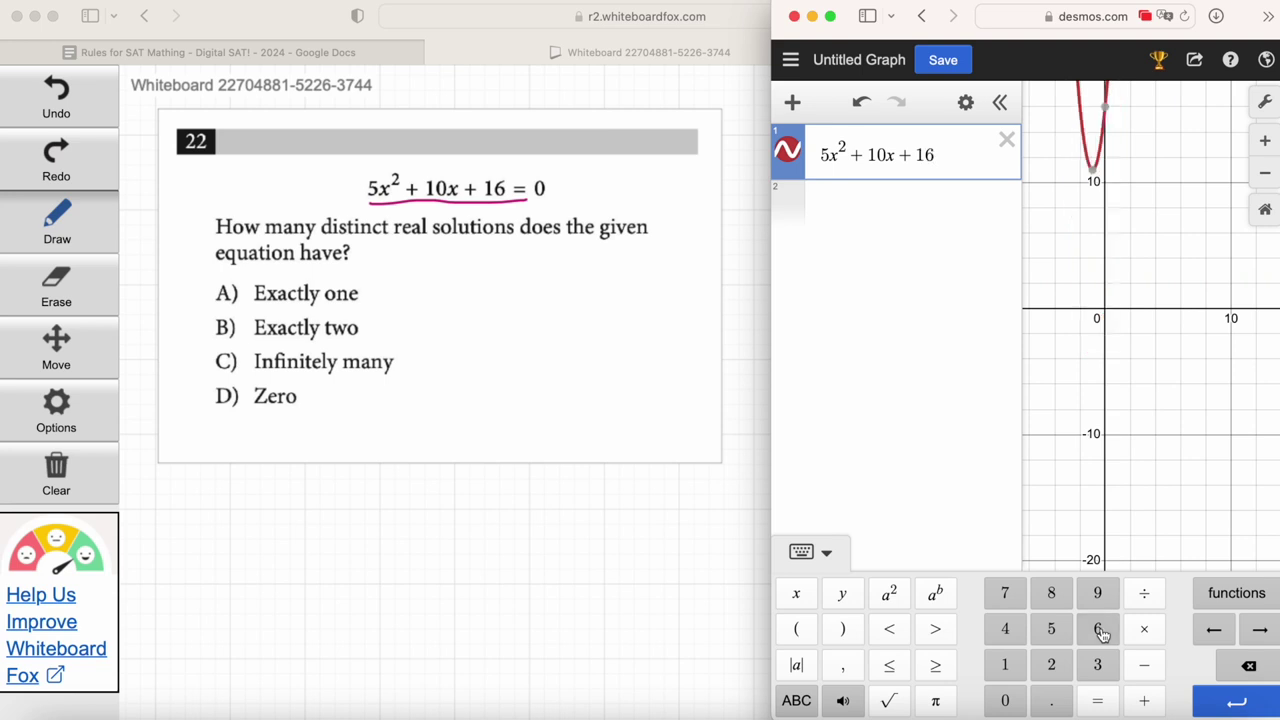
click(1266, 176)
drag(1194, 220, 1206, 274)
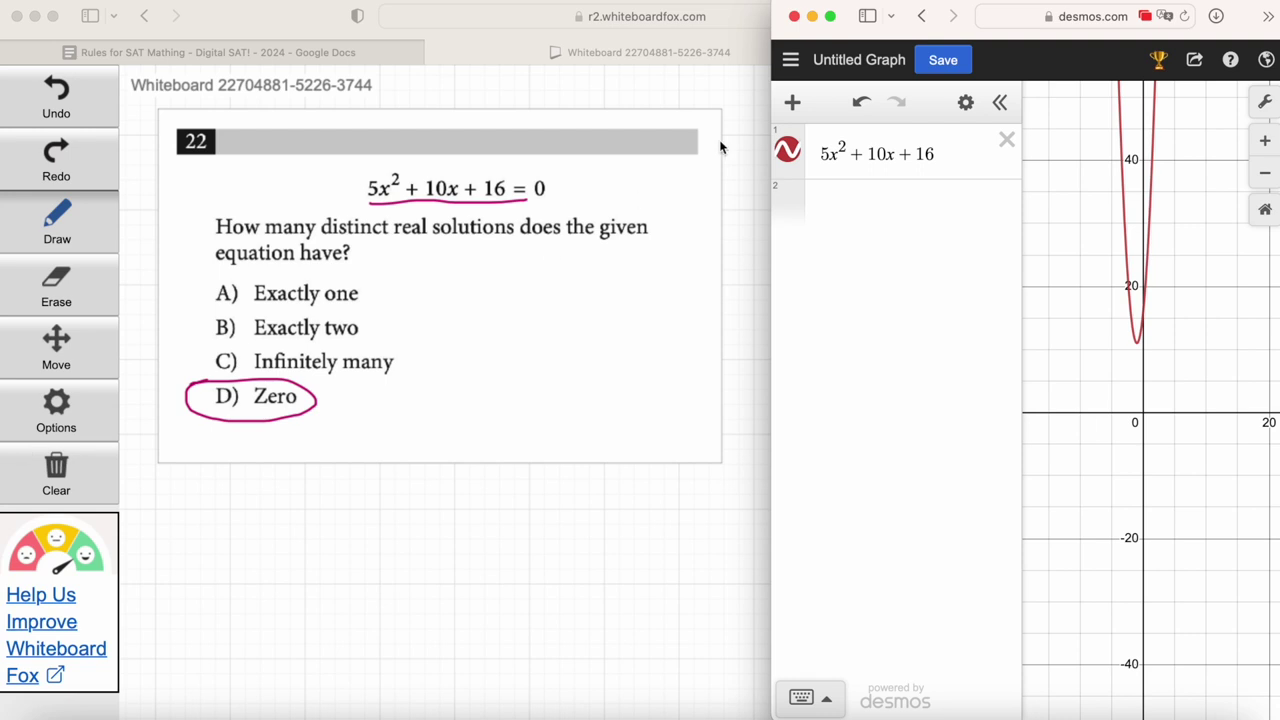
Step: Minimize the Desmos window and clear the finished question 22 from the whiteboard
click(812, 16)
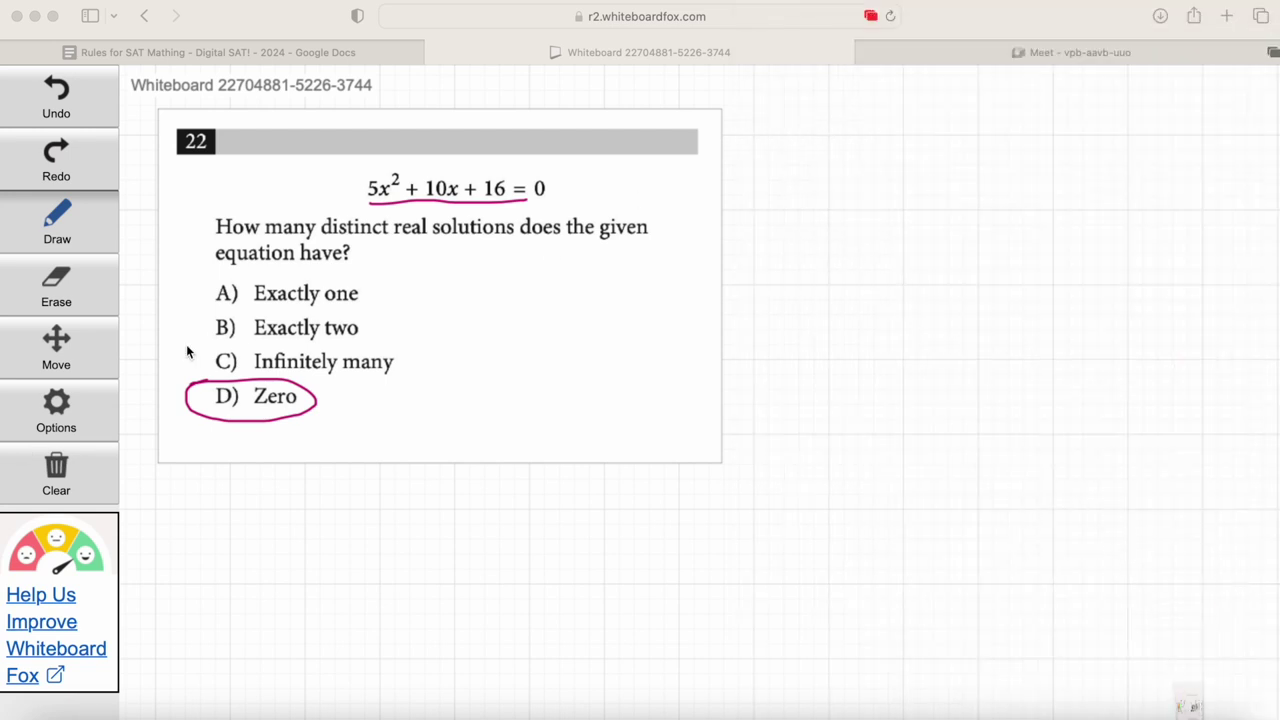
click(55, 494)
click(138, 486)
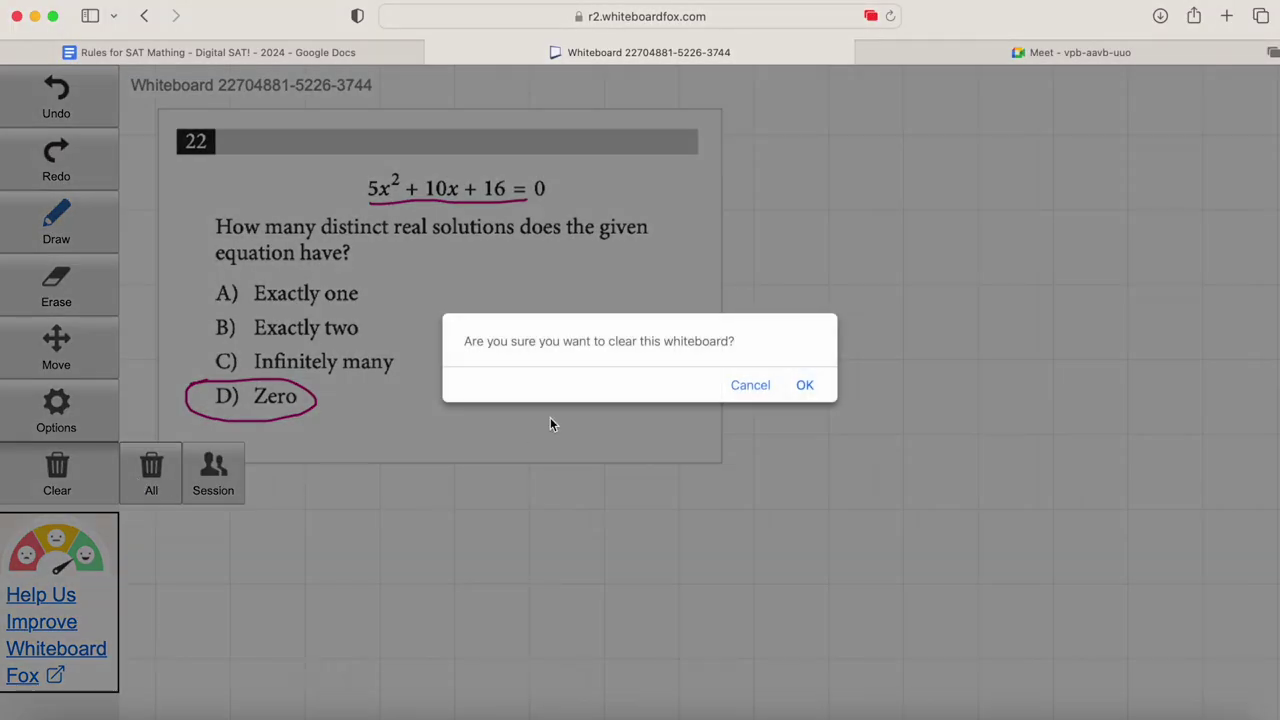
click(804, 386)
Step: Insert the picture "6 - Desmos - Minimum value of a function!" onto the empty whiteboard
click(90, 418)
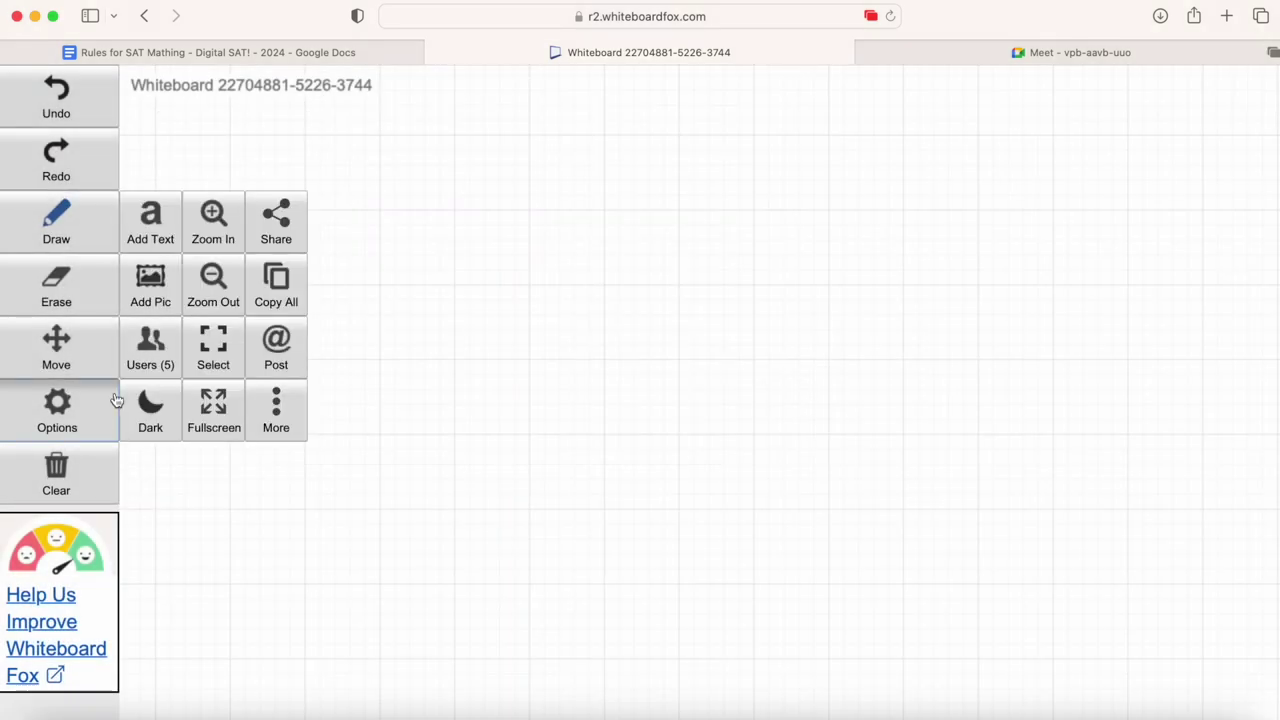
click(150, 285)
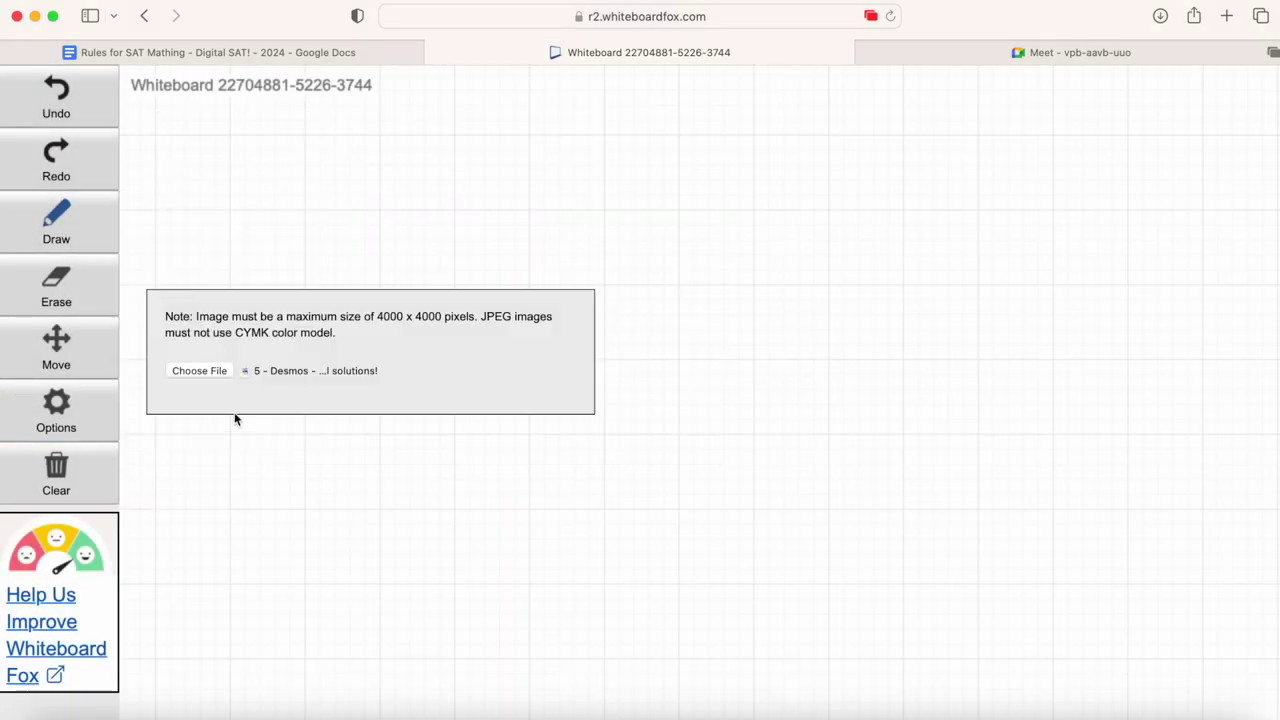
click(205, 371)
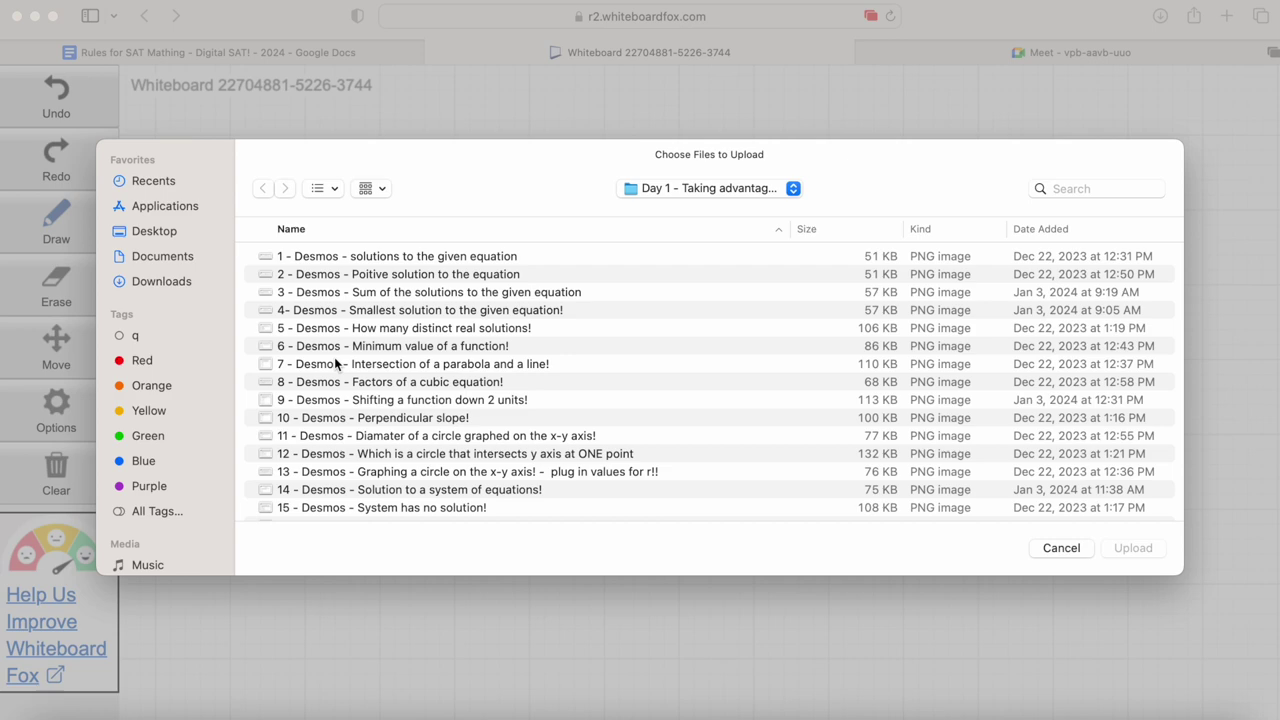
double_click(360, 348)
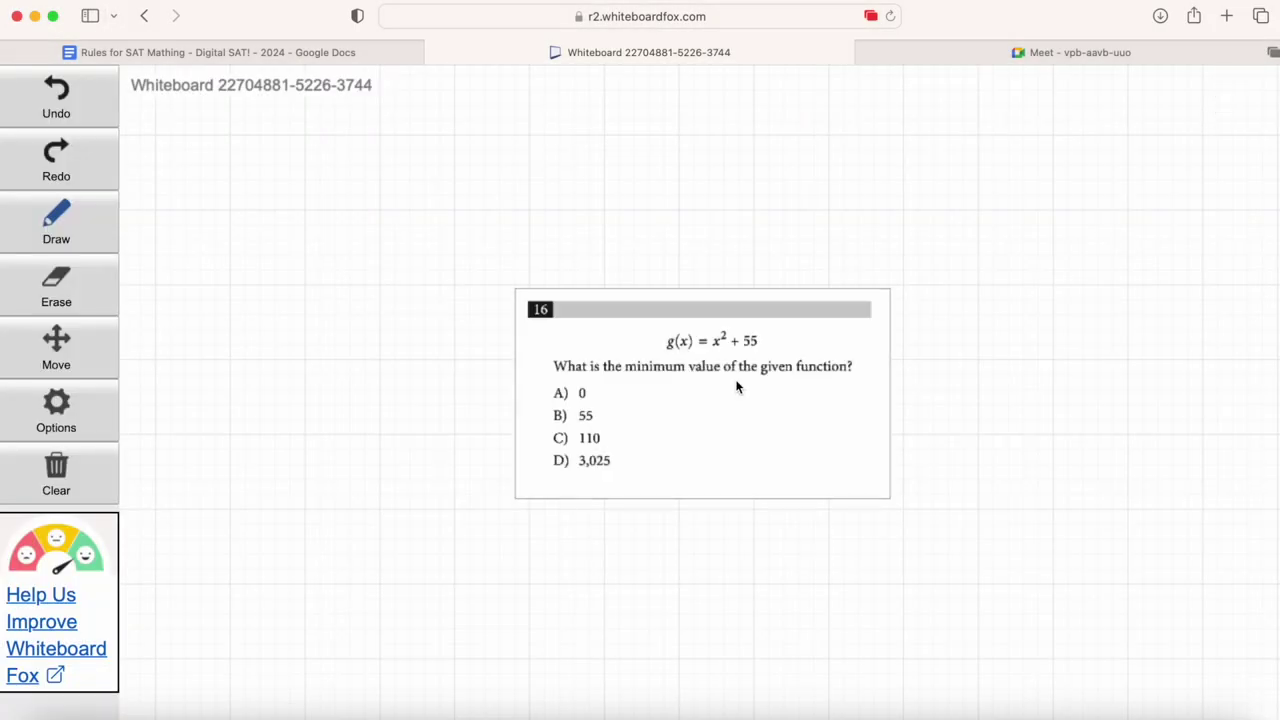
Step: Move the question 16 picture to the board's upper-left area, enlarge it to make it readable, and deselect it
drag(736, 386, 357, 174)
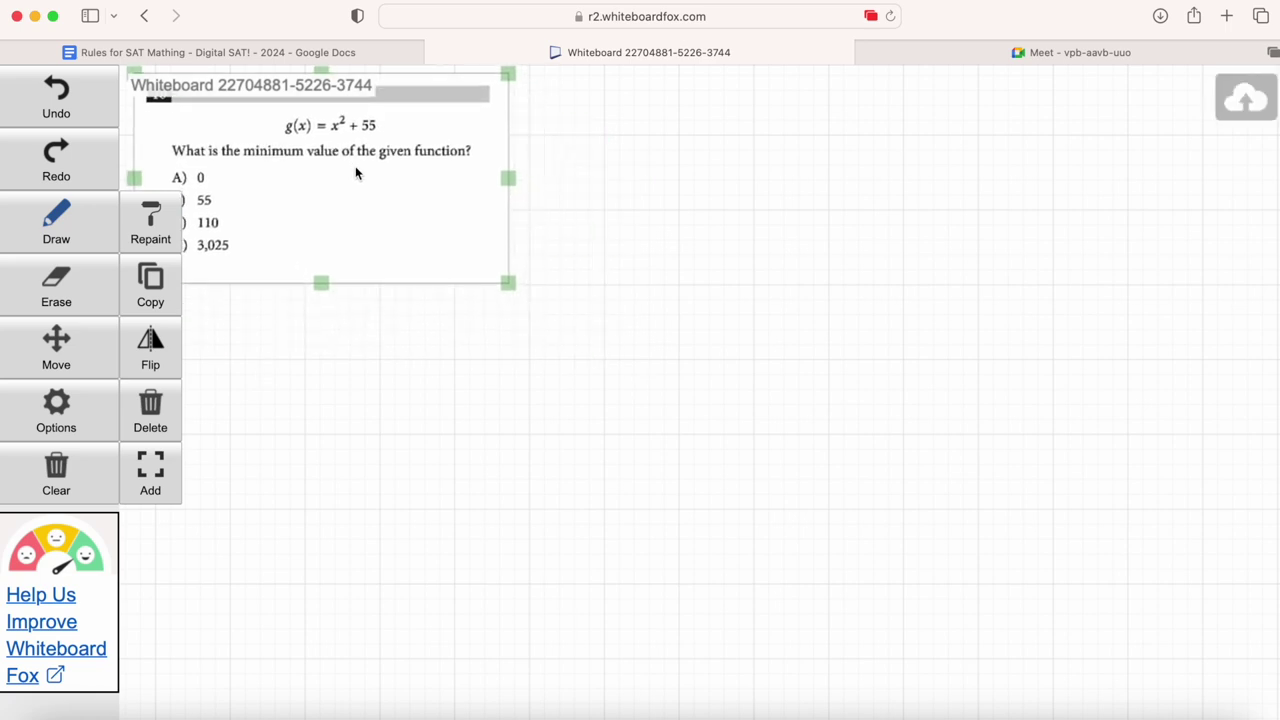
drag(503, 287, 737, 412)
click(767, 427)
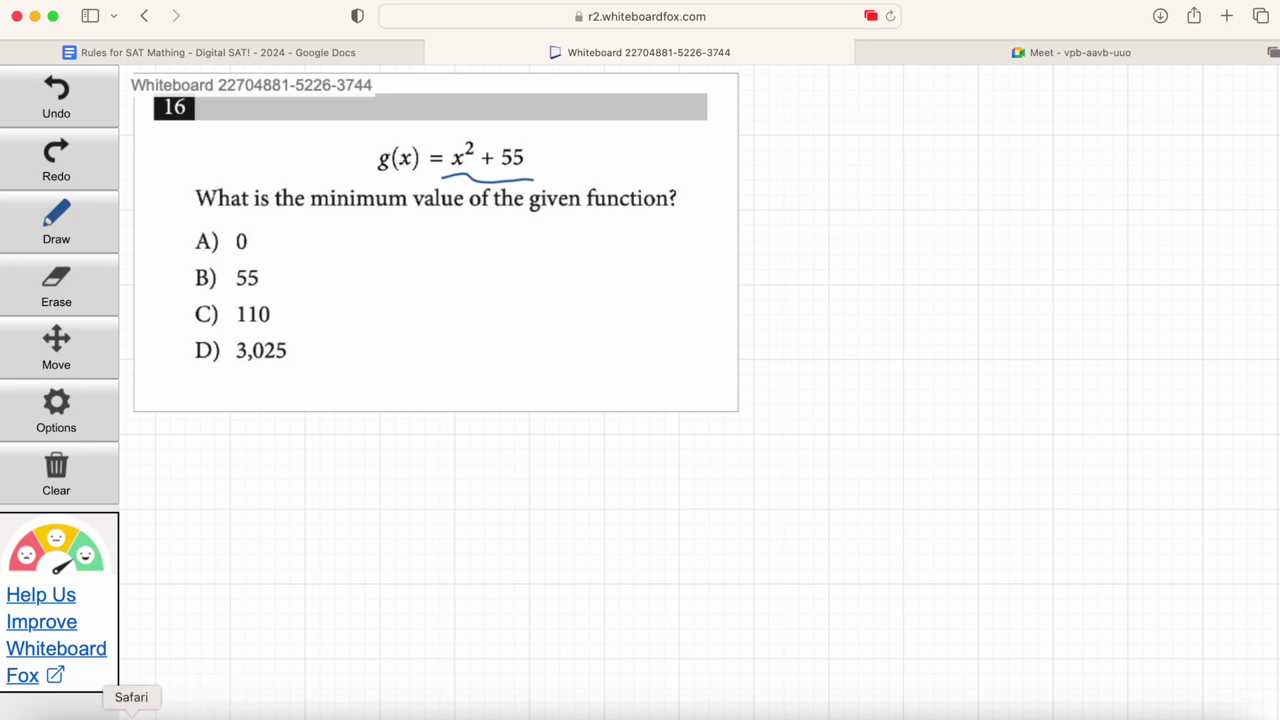
Step: Switch to the Desmos Graphing Calculator window and delete the expression 5x² + 10x + 16, leaving an empty line ready for entry
right_click(131, 714)
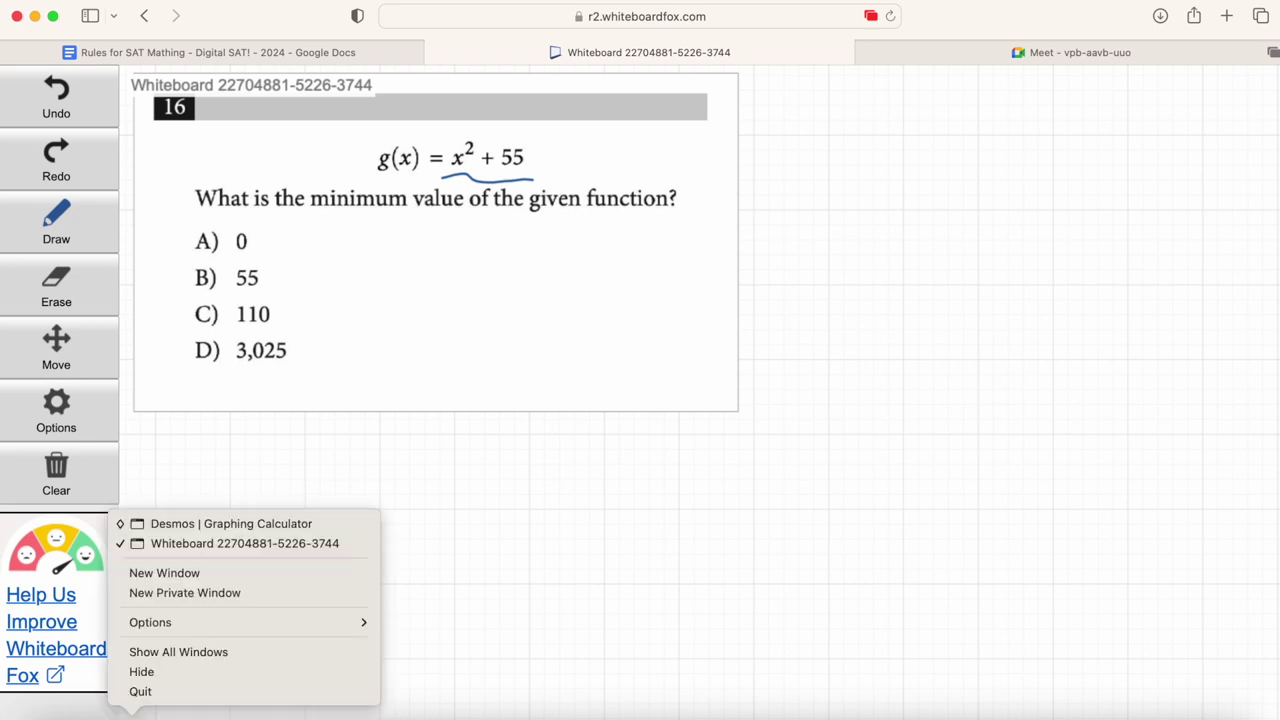
click(184, 522)
click(1006, 139)
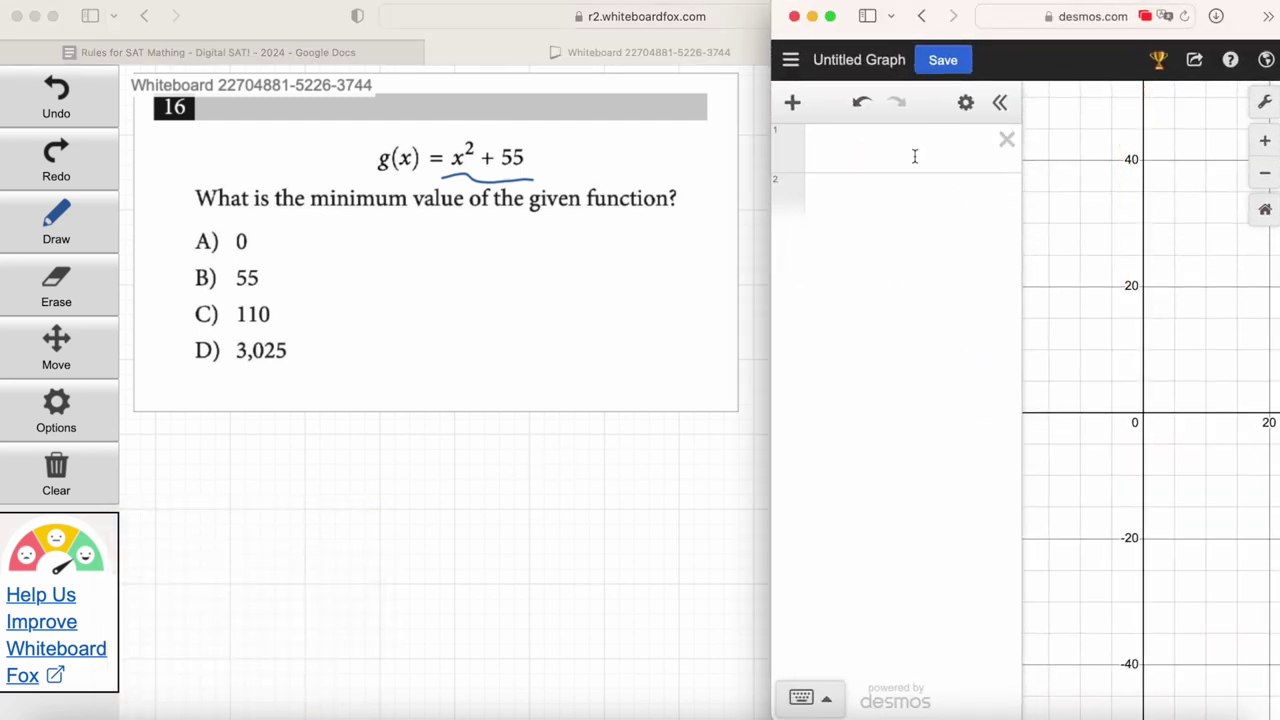
click(898, 158)
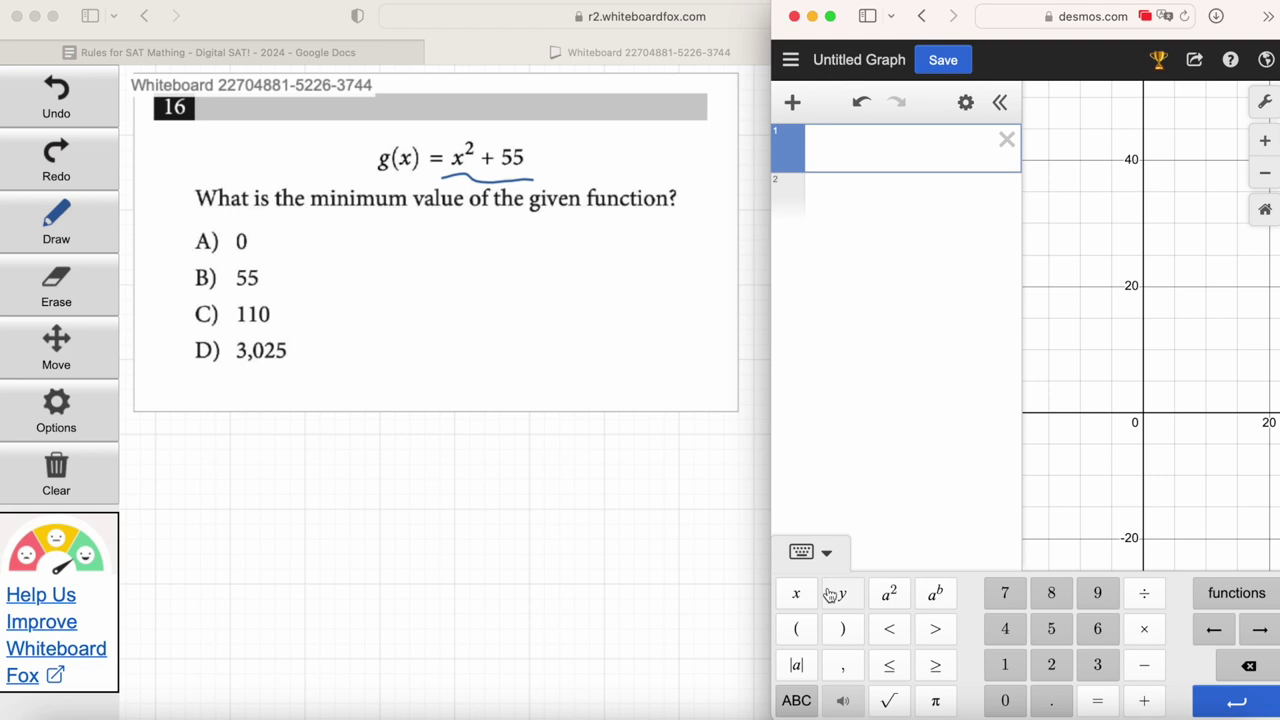
Step: Enter the question 16 function as x² + 55 in the empty expression line
click(814, 594)
click(889, 594)
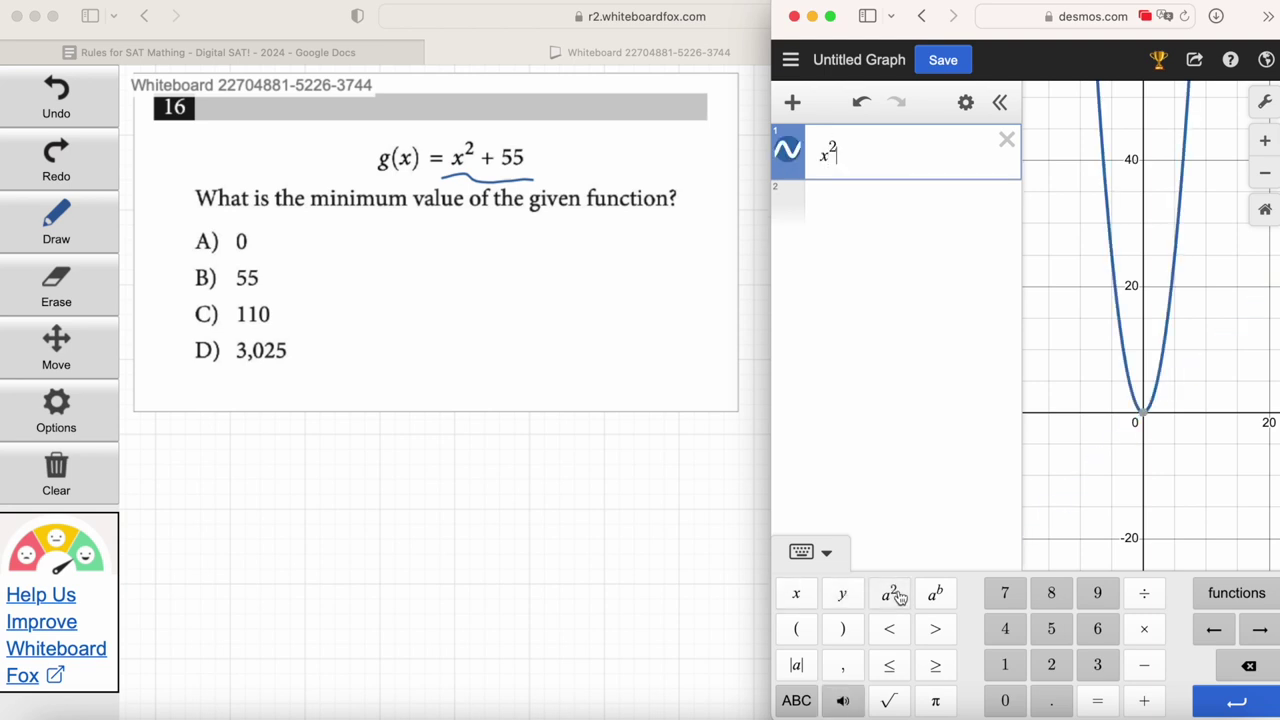
click(1144, 700)
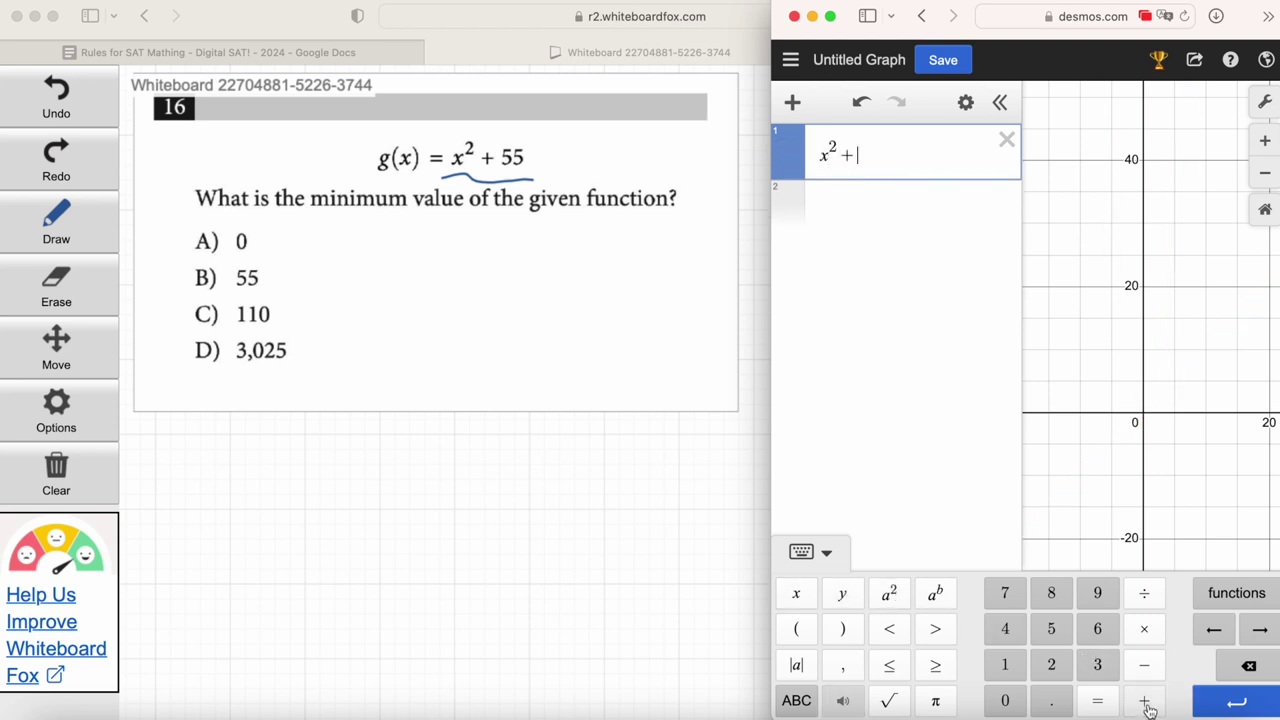
click(1051, 629)
click(1051, 629)
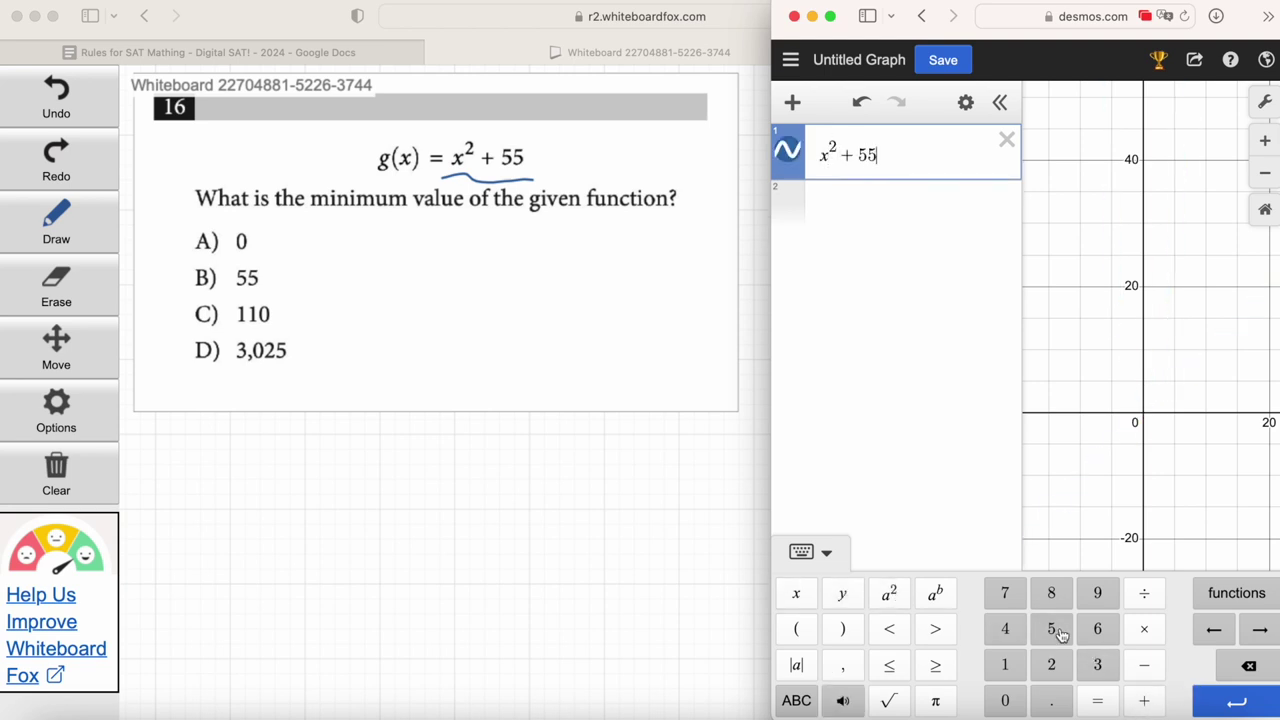
Step: Display the coordinates of the vertex on the x² + 55 parabola to read the function's minimum value
click(1265, 176)
click(1265, 176)
drag(1229, 200, 1227, 360)
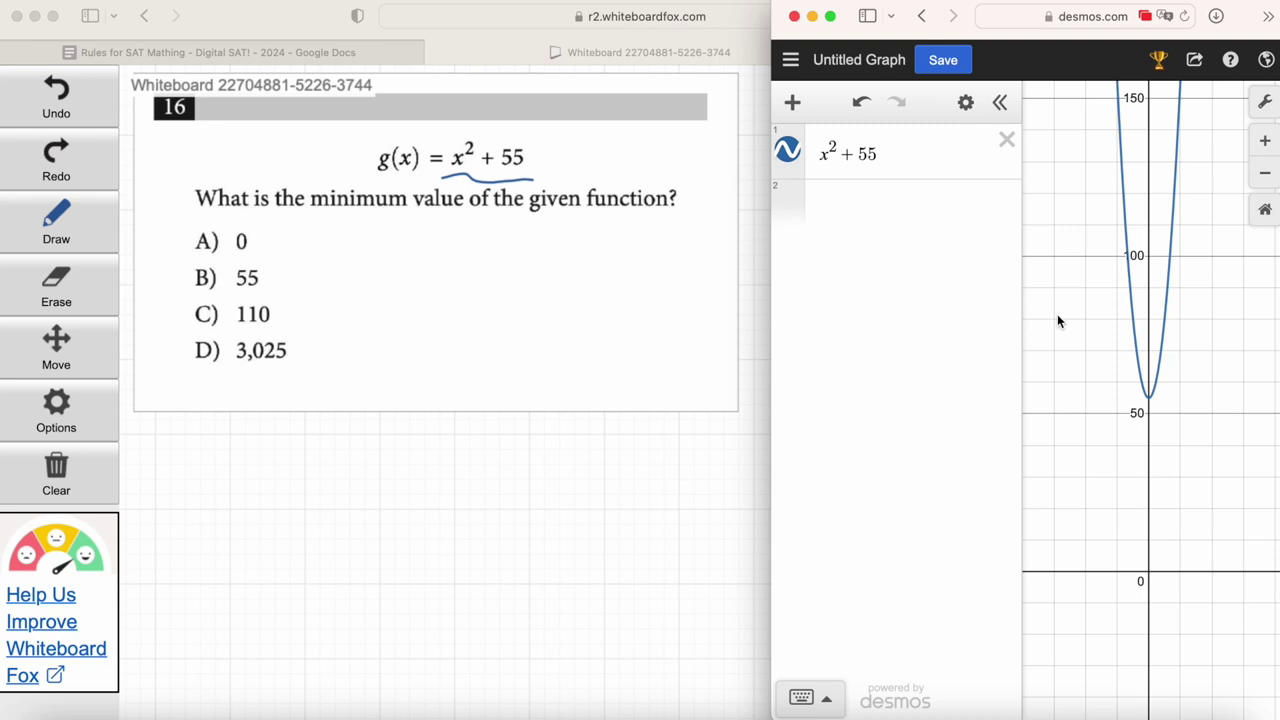
click(1266, 143)
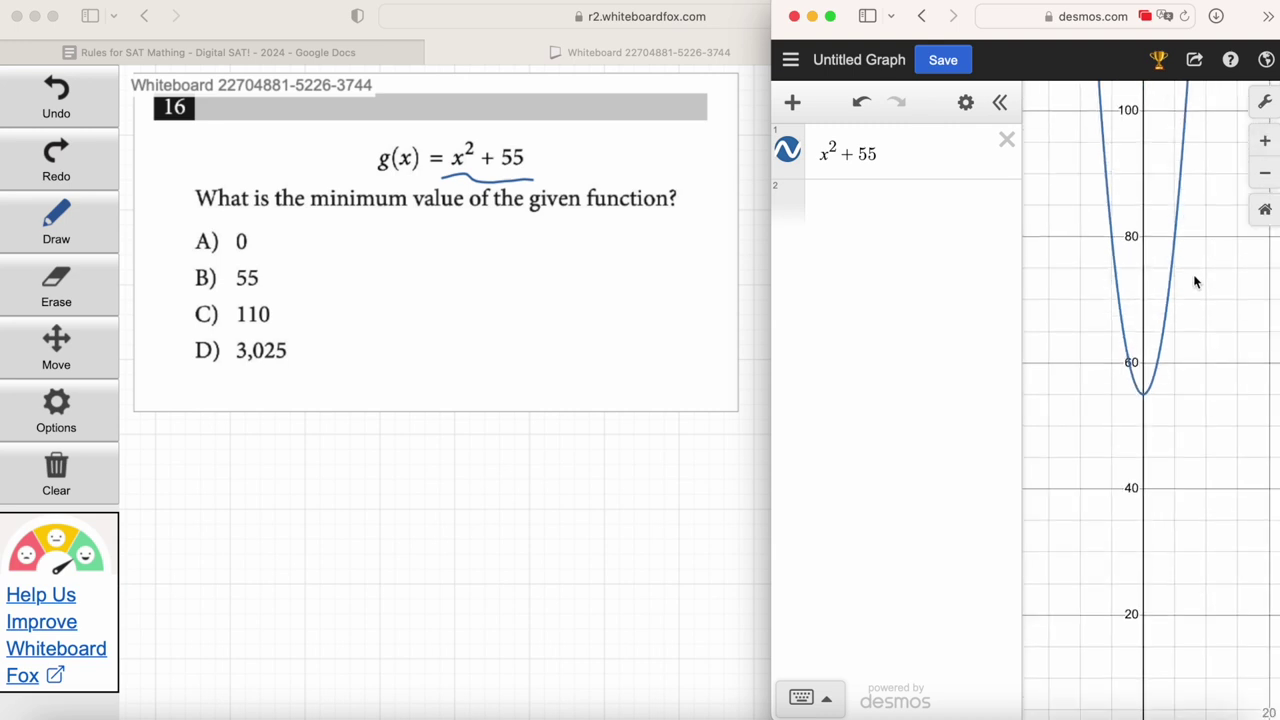
click(1145, 393)
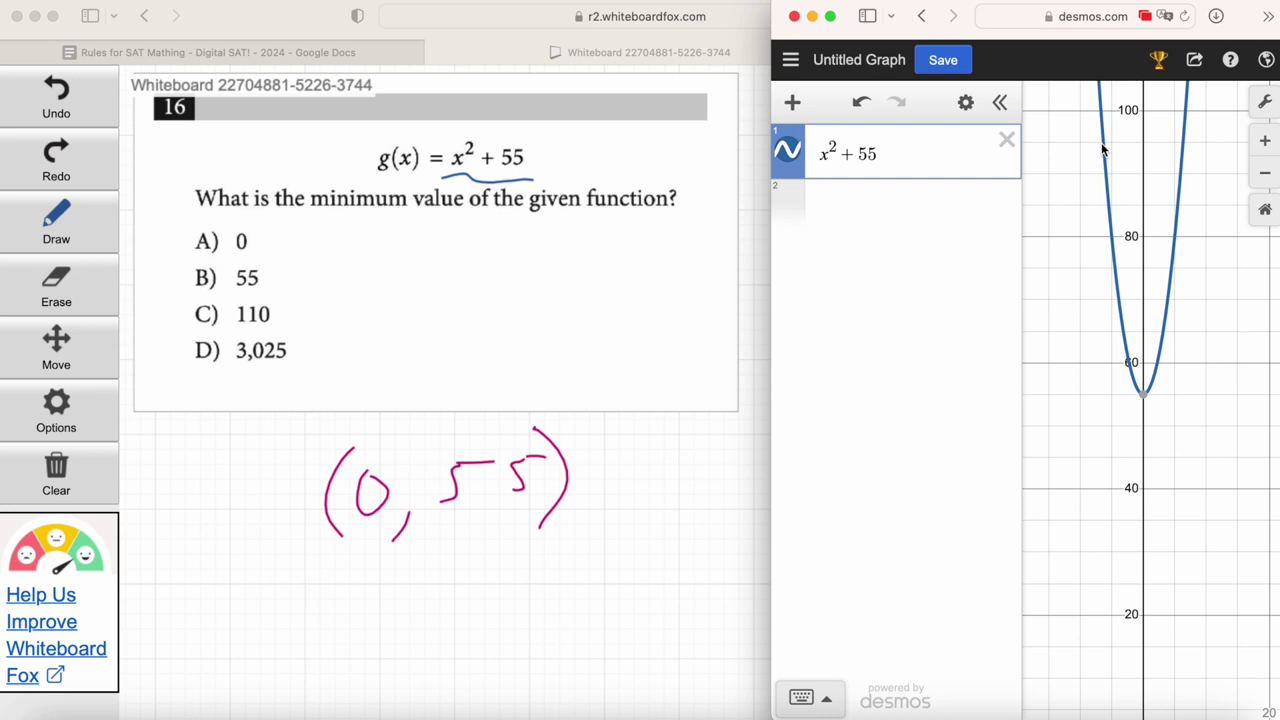
mouse_move(1141, 396)
Step: Minimize the Desmos window and clear question 16 with its handwritten notes from the whiteboard
click(811, 17)
click(63, 490)
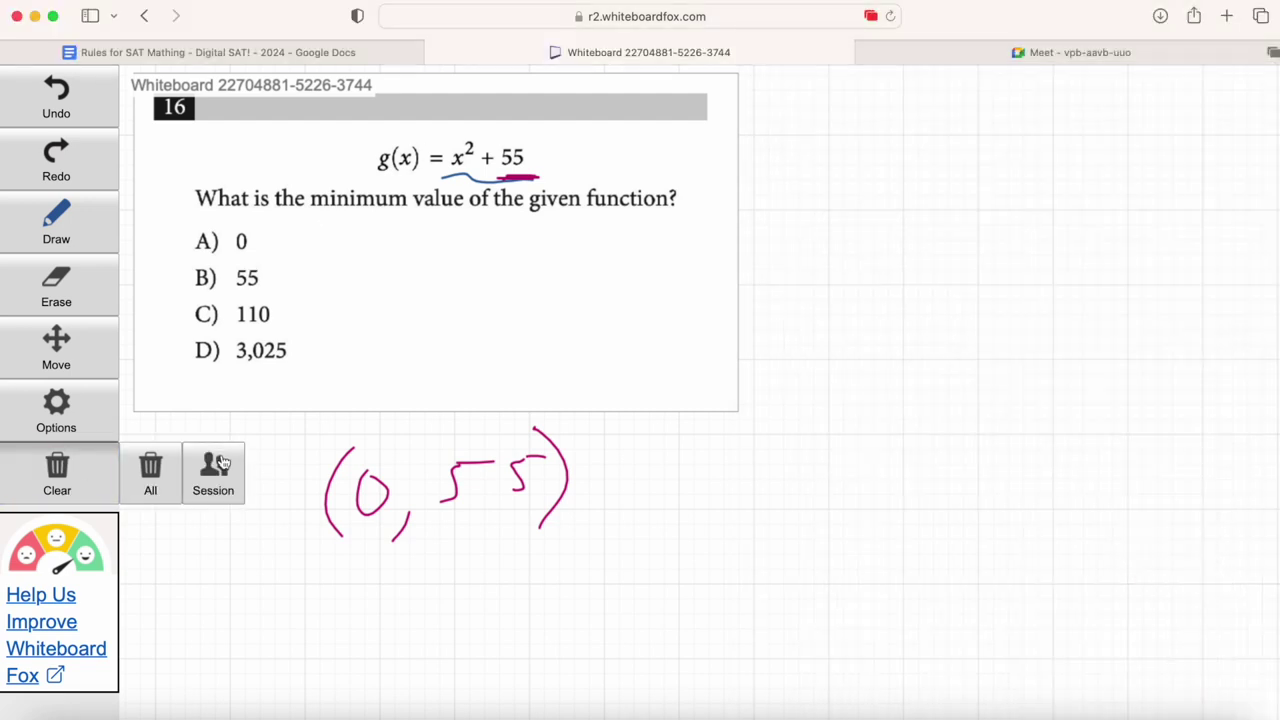
click(146, 467)
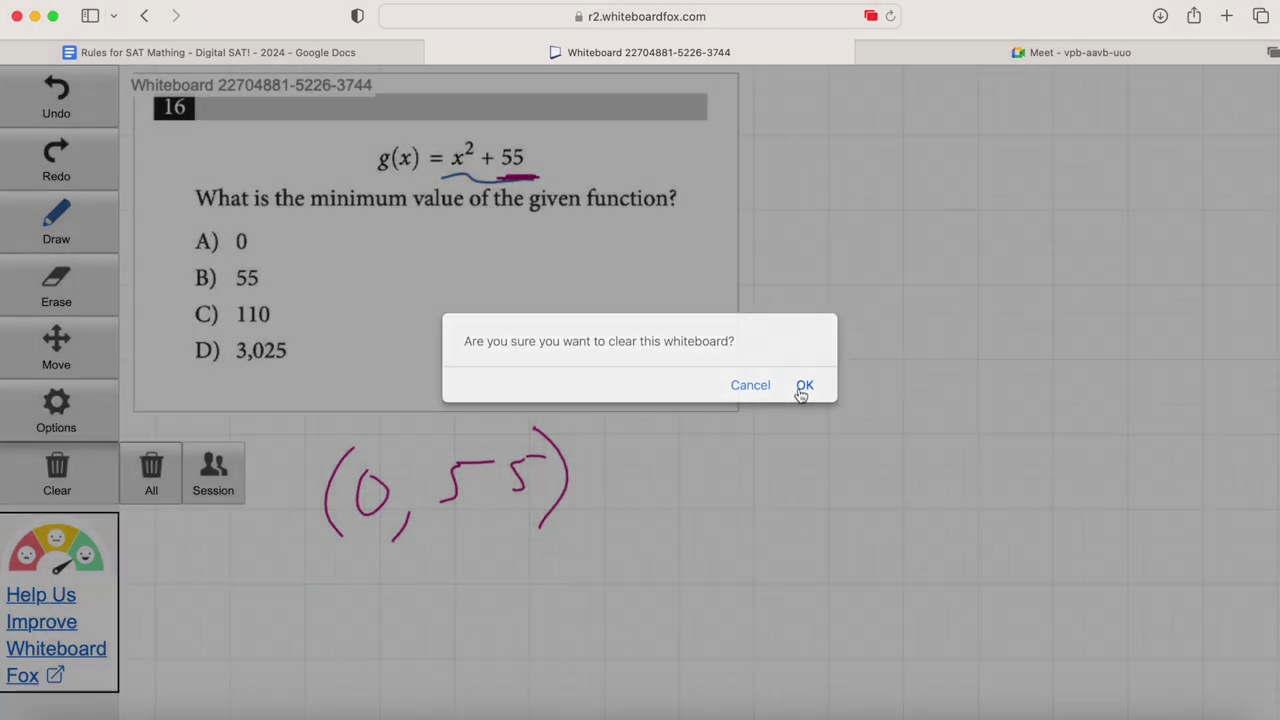
click(804, 385)
Step: Insert the picture "7 - Desmos - Intersection of a parabola and a line!" onto the empty whiteboard
click(56, 407)
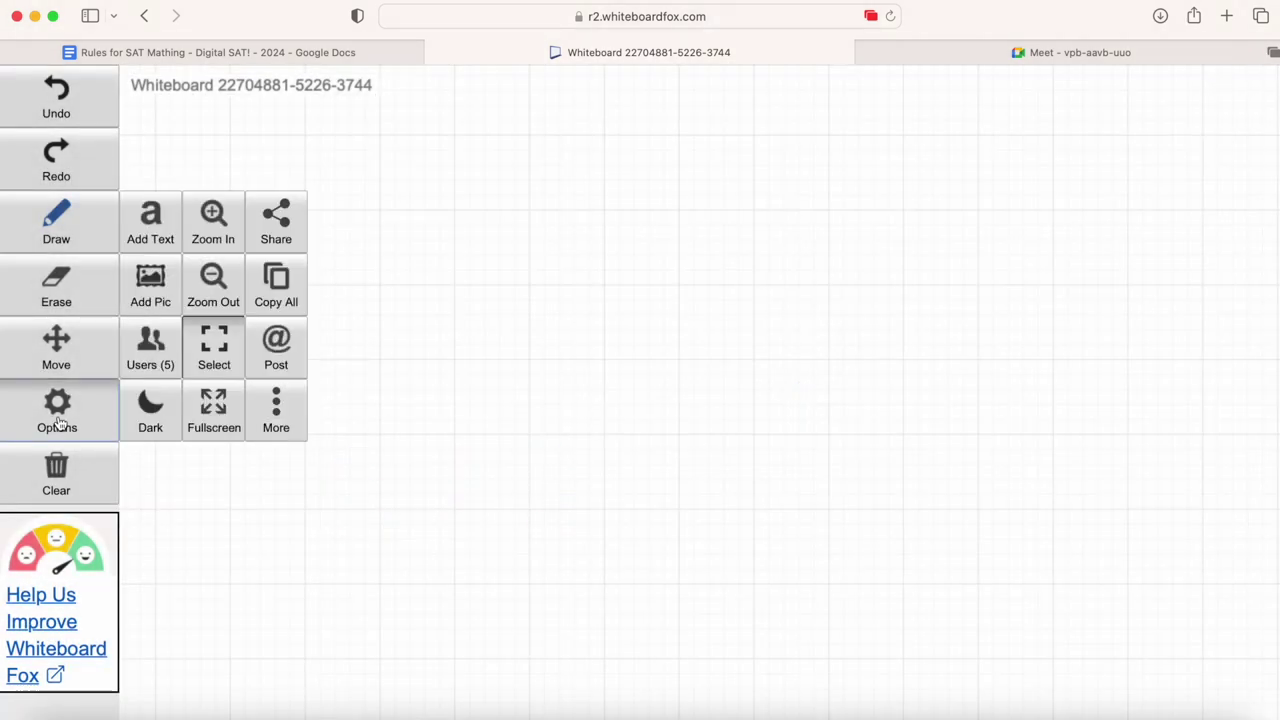
click(172, 285)
click(202, 364)
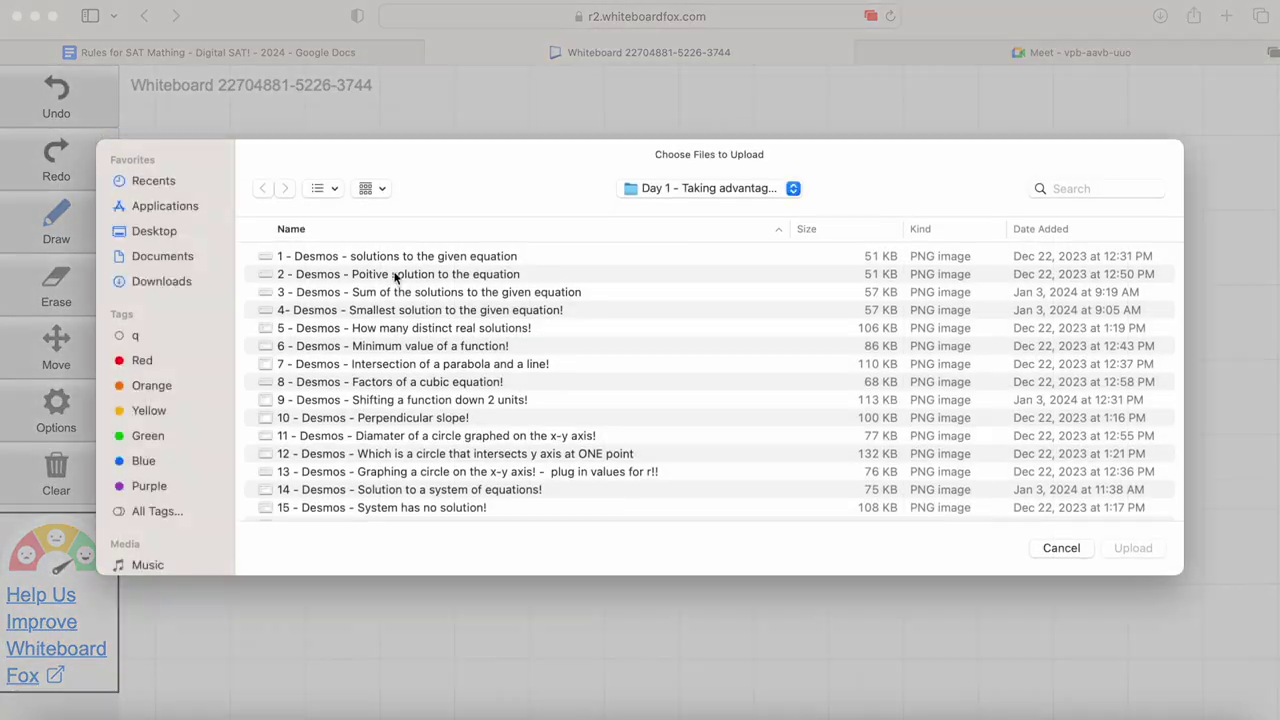
double_click(354, 366)
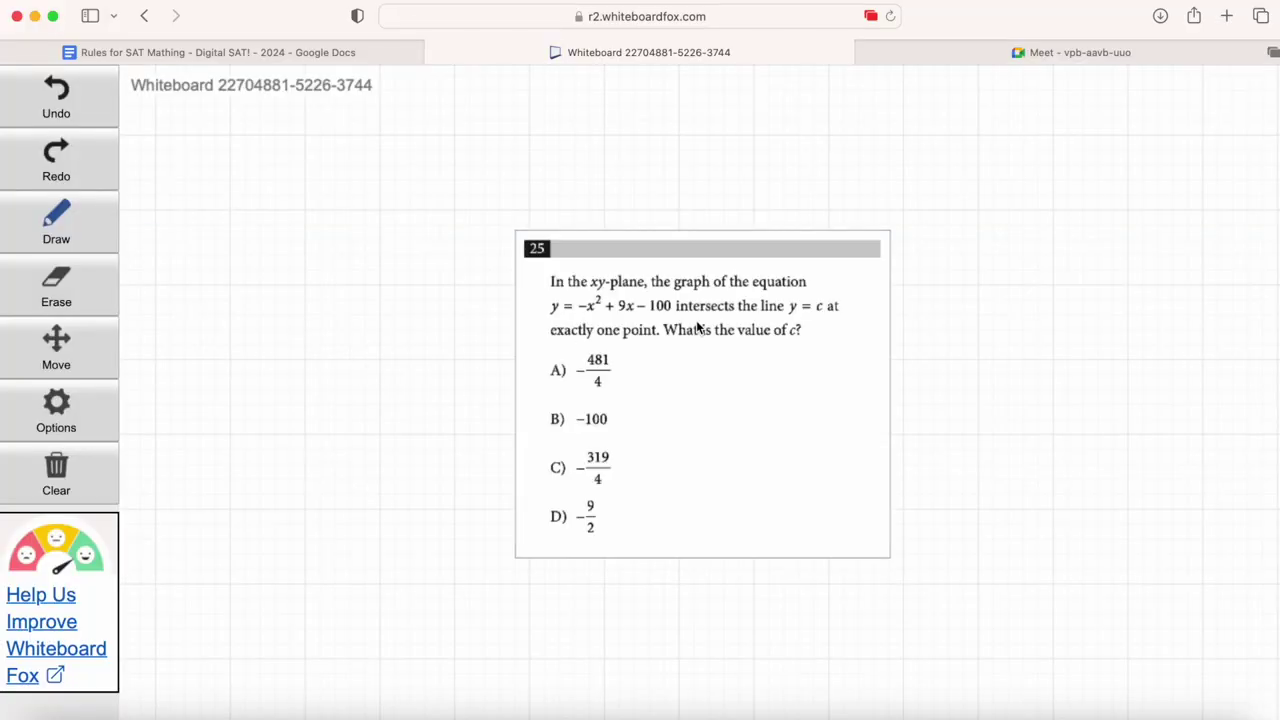
Step: Move the question 25 picture to the board's upper-left area, enlarge it to fill most of the height, and deselect it
drag(709, 340, 352, 230)
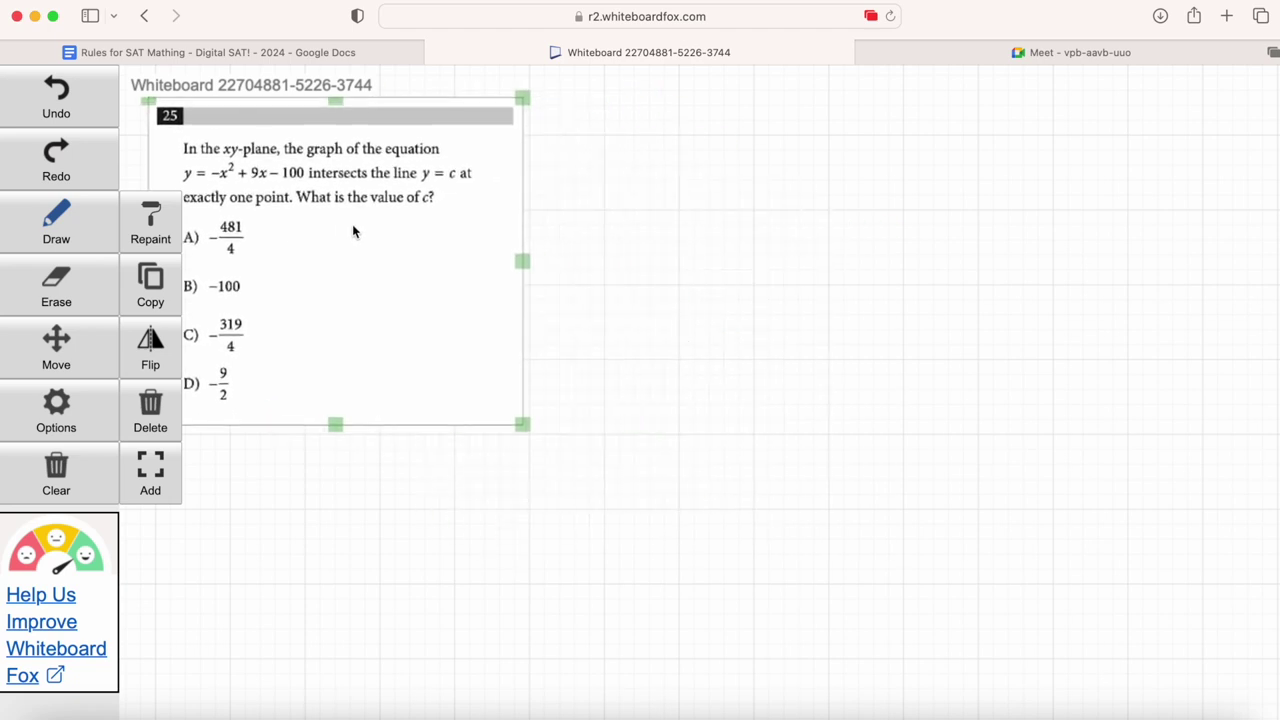
drag(522, 424, 778, 636)
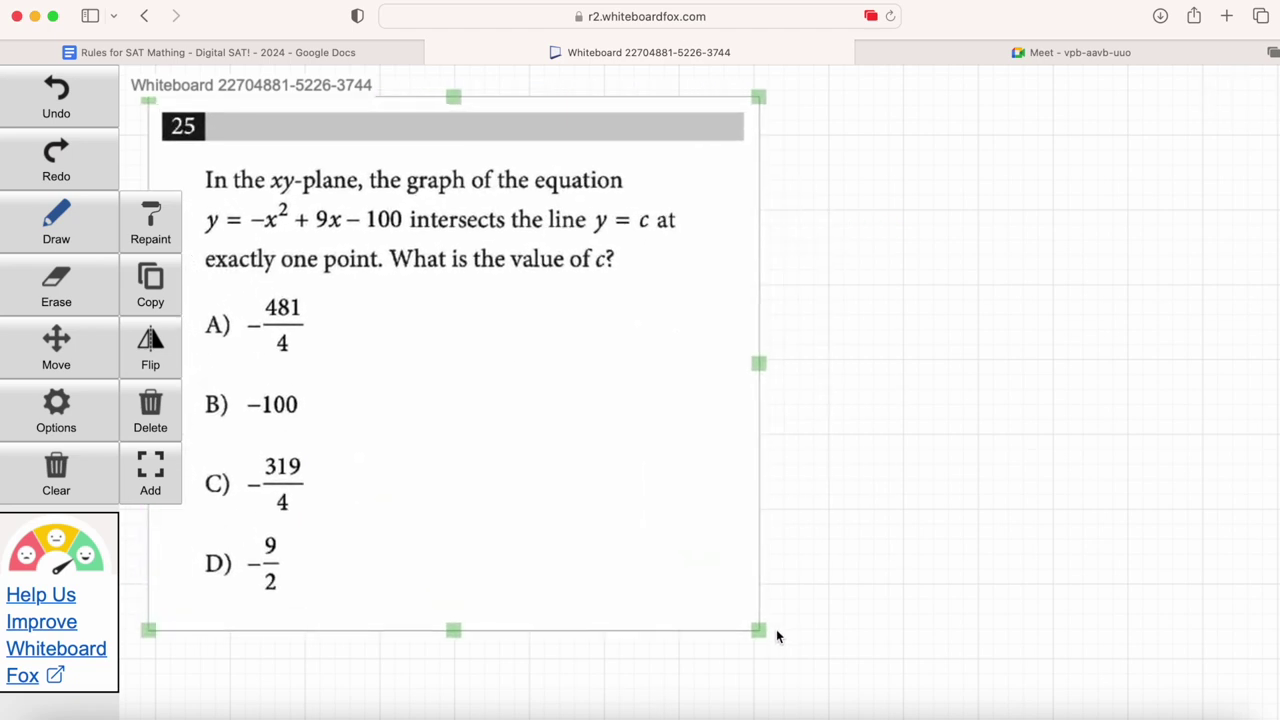
click(896, 526)
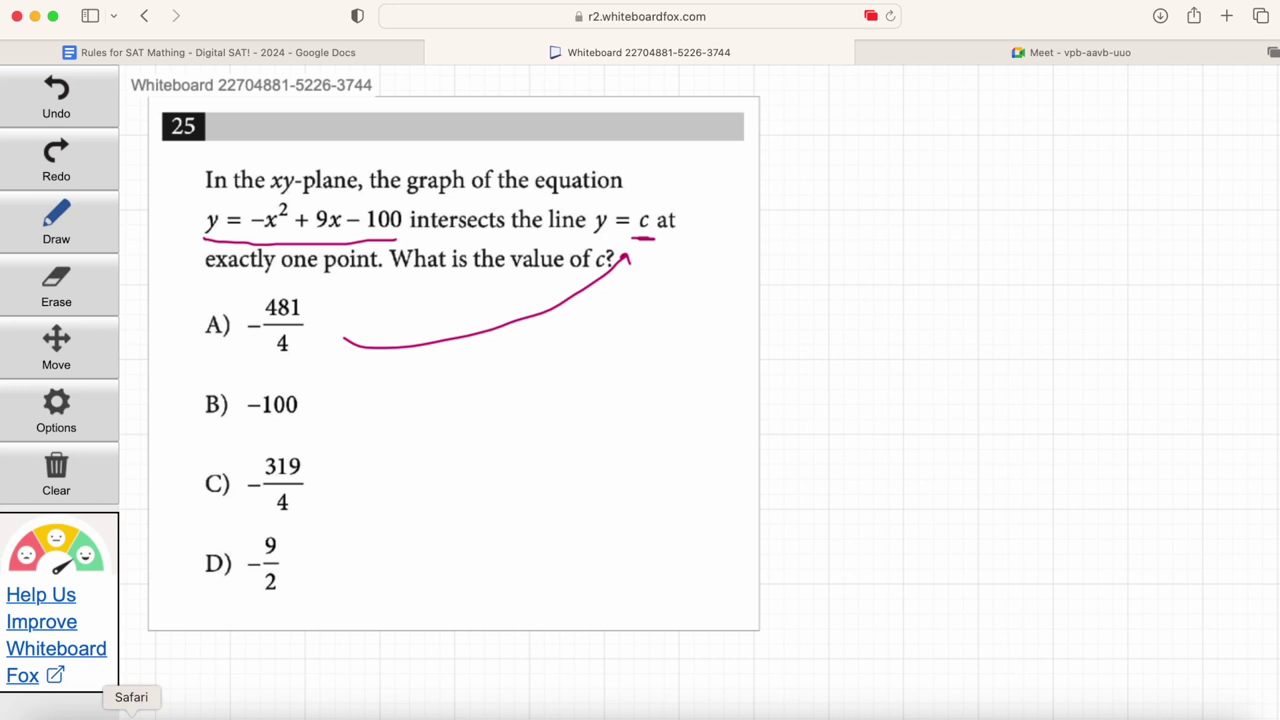
Step: Bring the Desmos window back and delete the x² + 55 expression, leaving the first line ready for input
click(1200, 712)
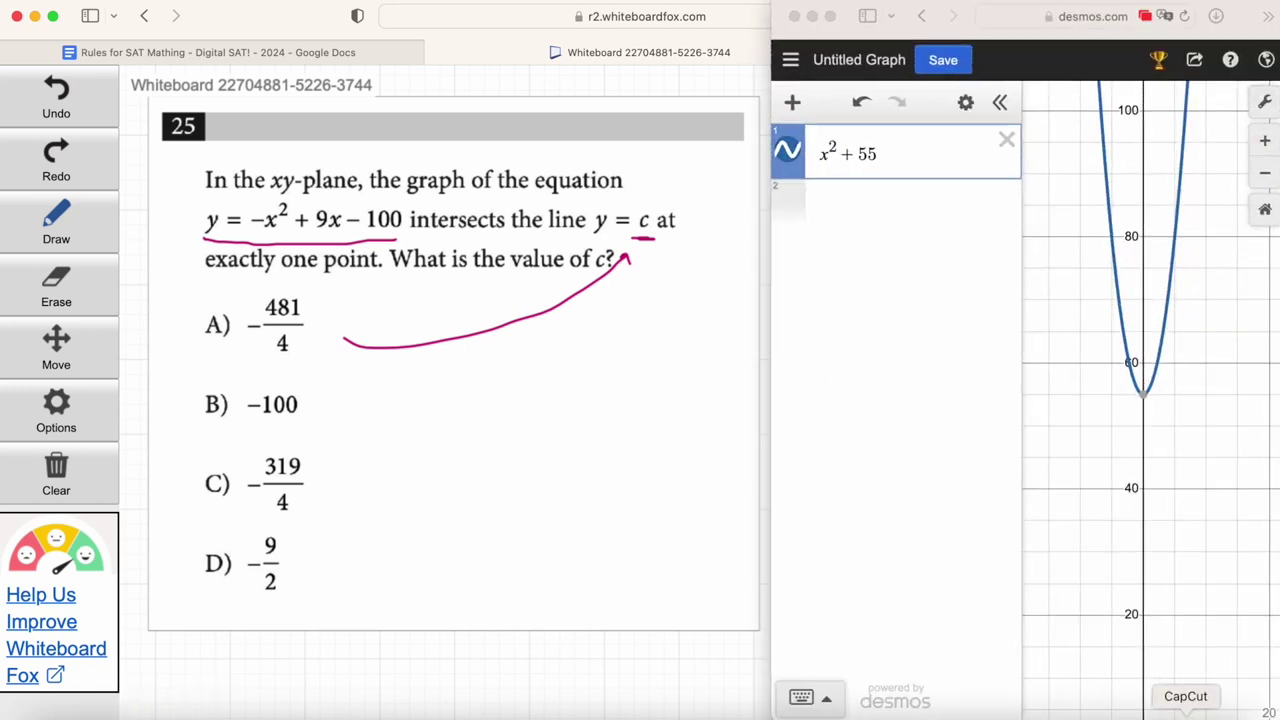
click(1006, 140)
click(937, 146)
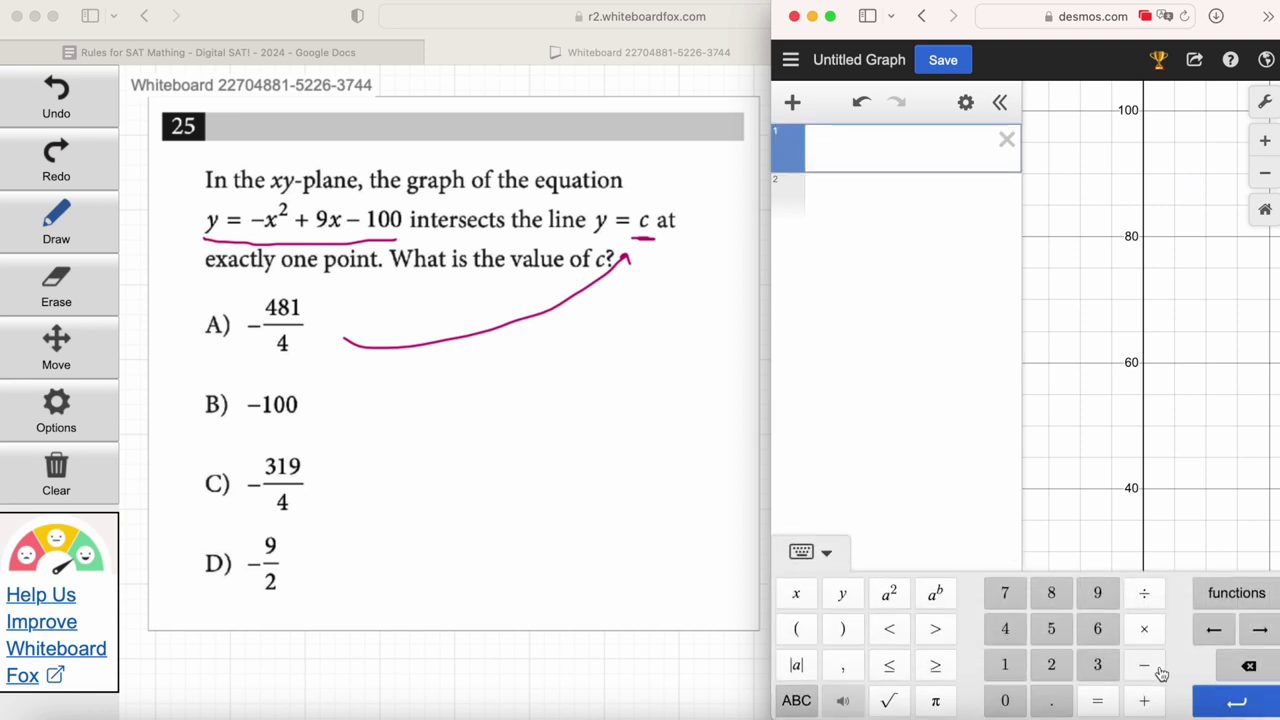
Step: Enter the expression −x² + 9x − 100 in the first line to graph question 25's parabola
click(1150, 670)
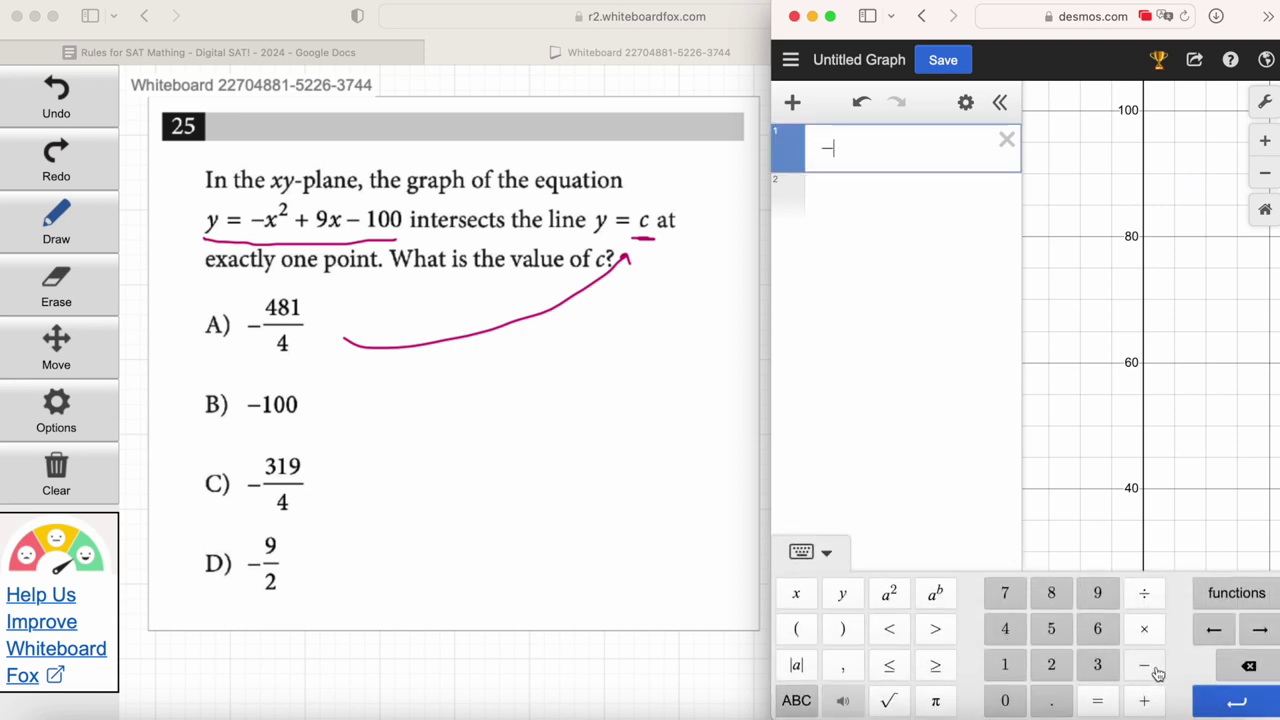
click(809, 603)
click(893, 604)
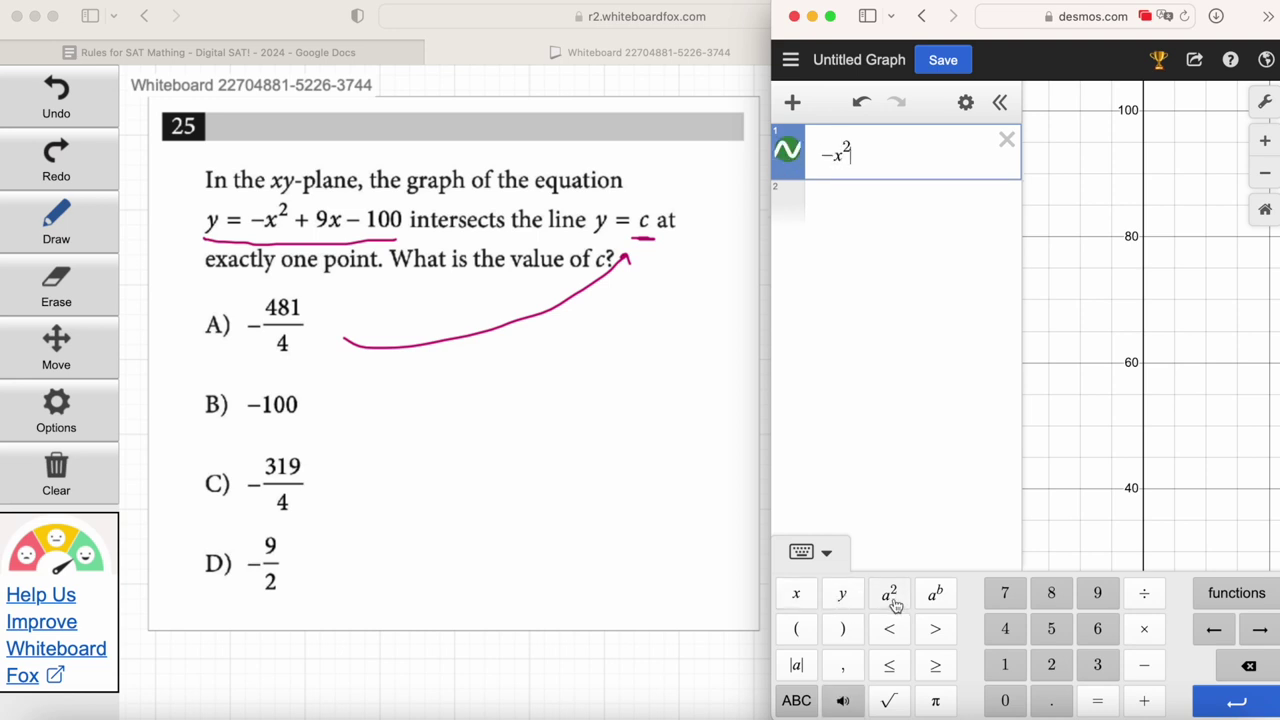
click(1142, 700)
click(1115, 590)
click(810, 596)
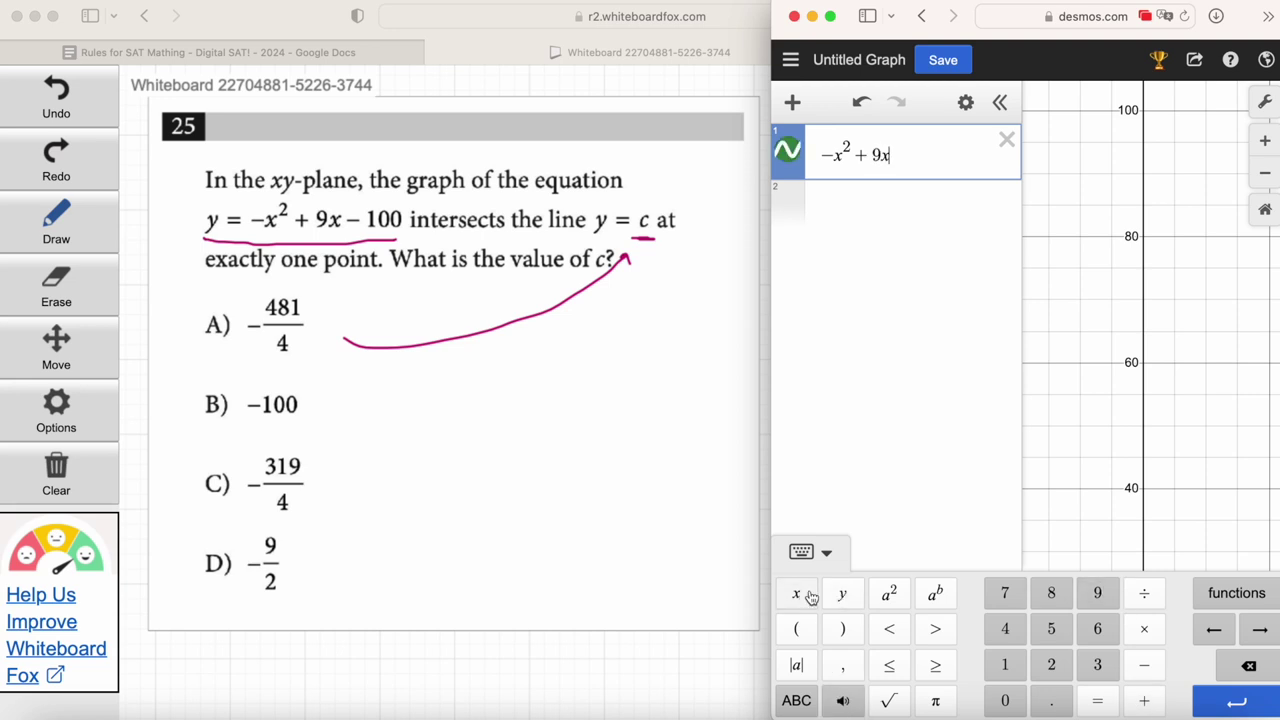
click(1143, 674)
click(1005, 665)
click(1005, 700)
click(1005, 700)
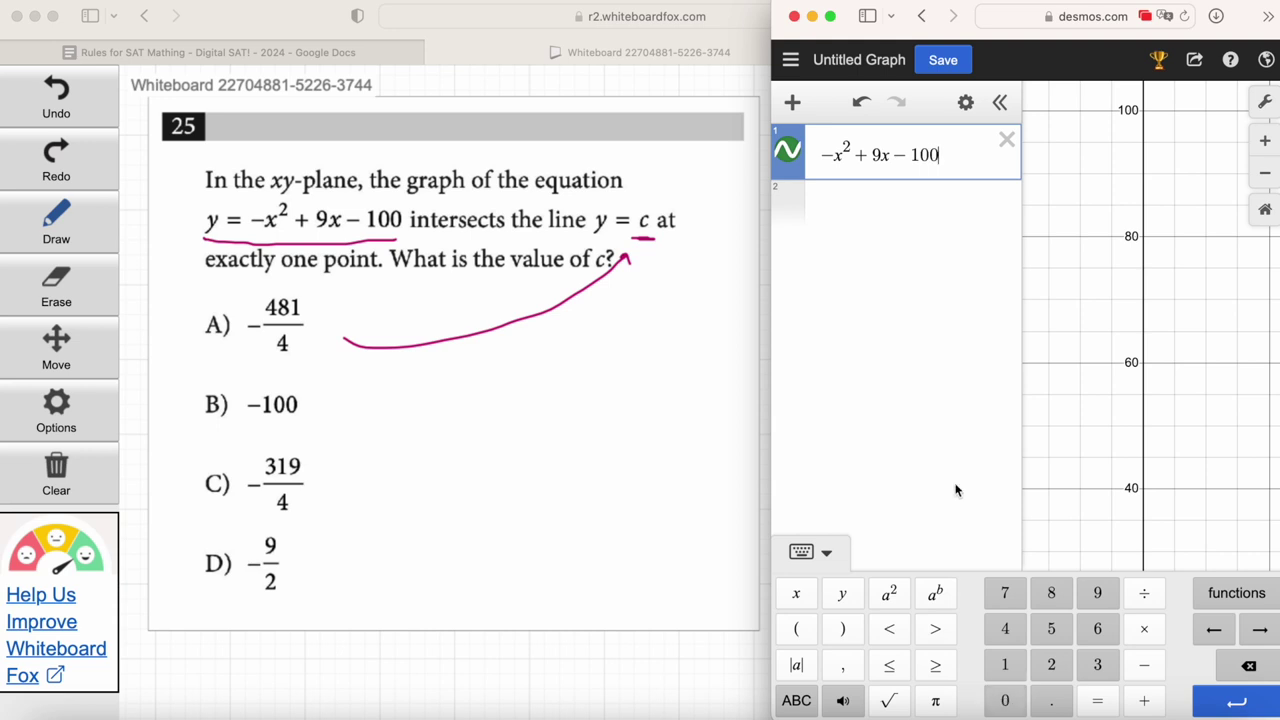
Step: Adjust the graph's scale and position so the vertex and both sides of the −x² + 9x − 100 parabola can be examined
click(1266, 175)
click(1266, 175)
click(1266, 175)
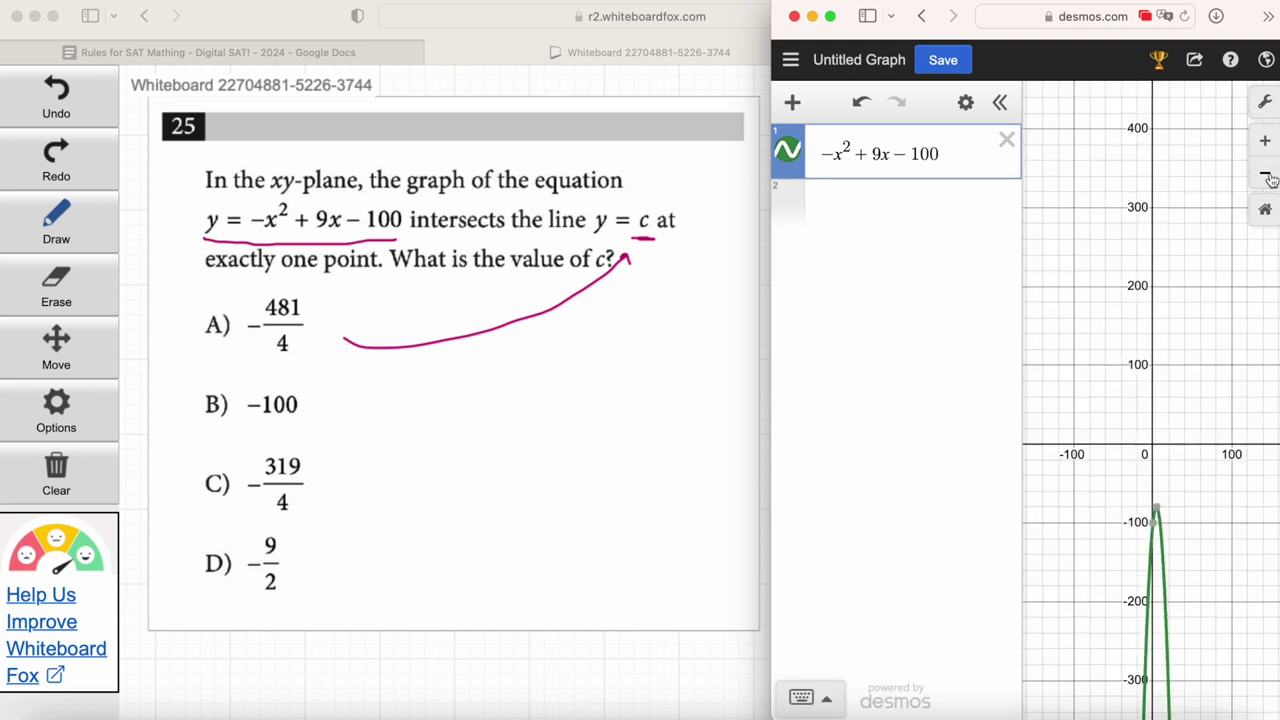
drag(1228, 316, 1220, 165)
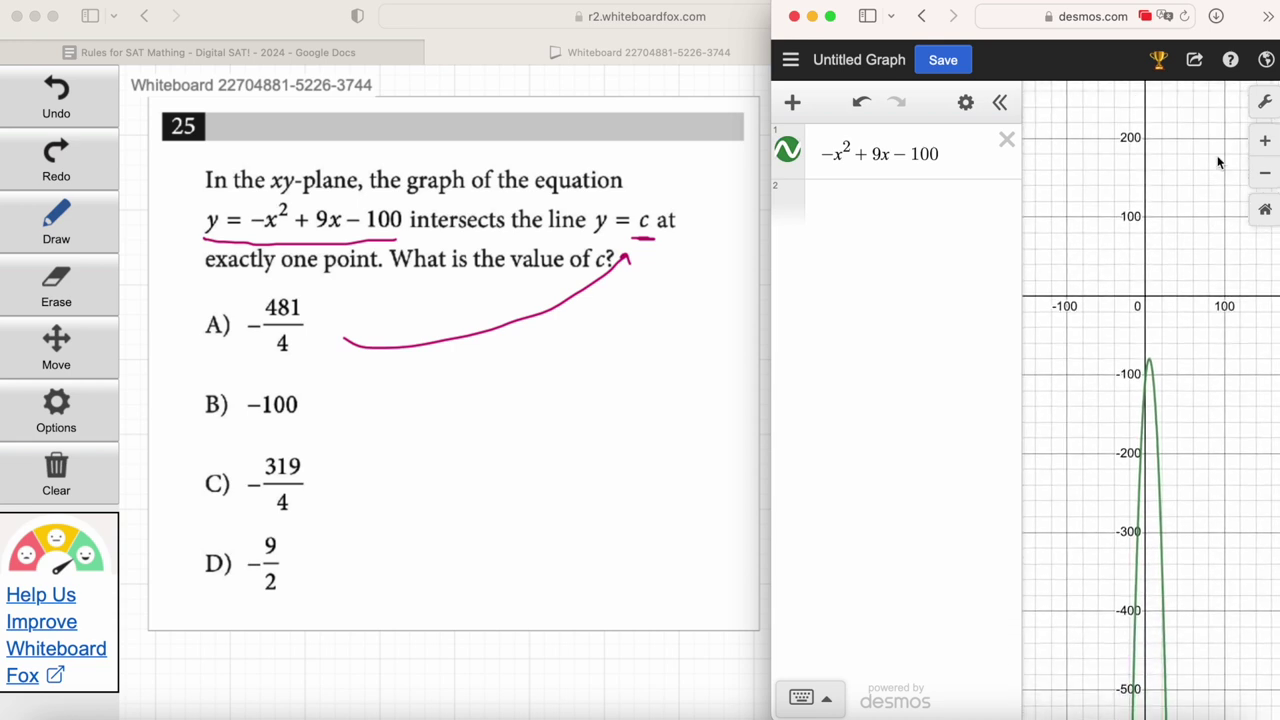
click(1263, 145)
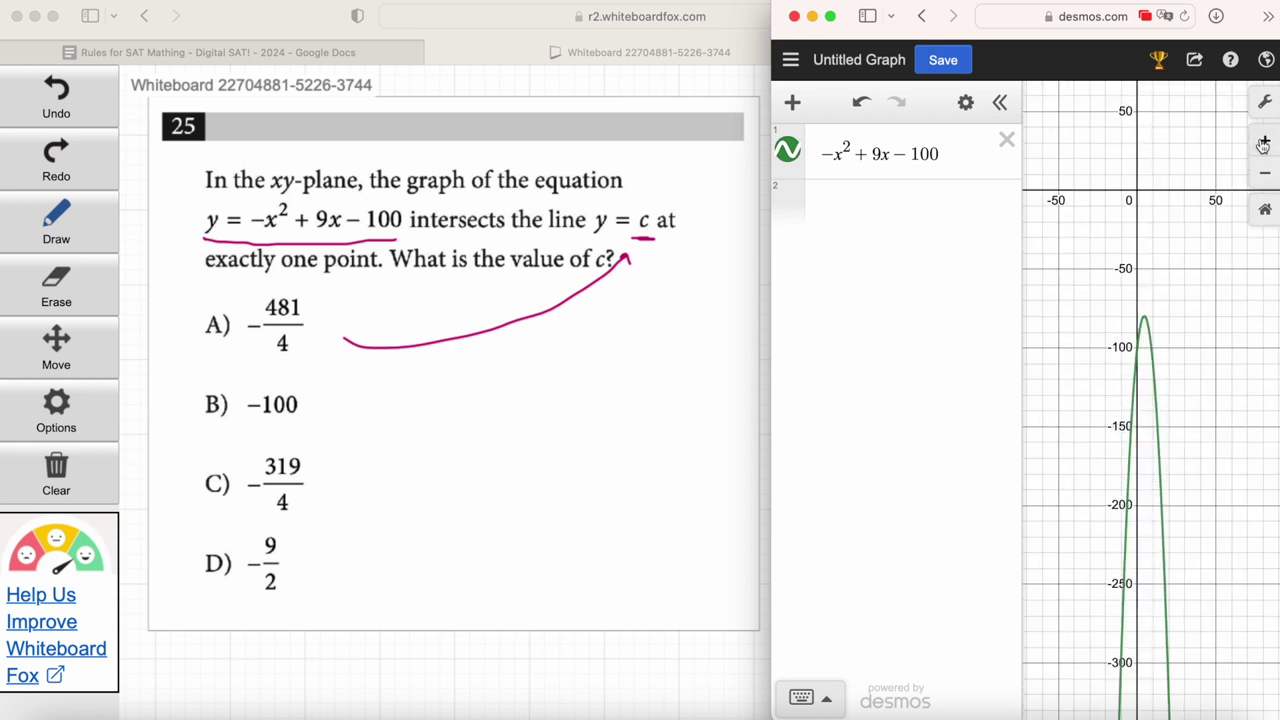
click(1263, 145)
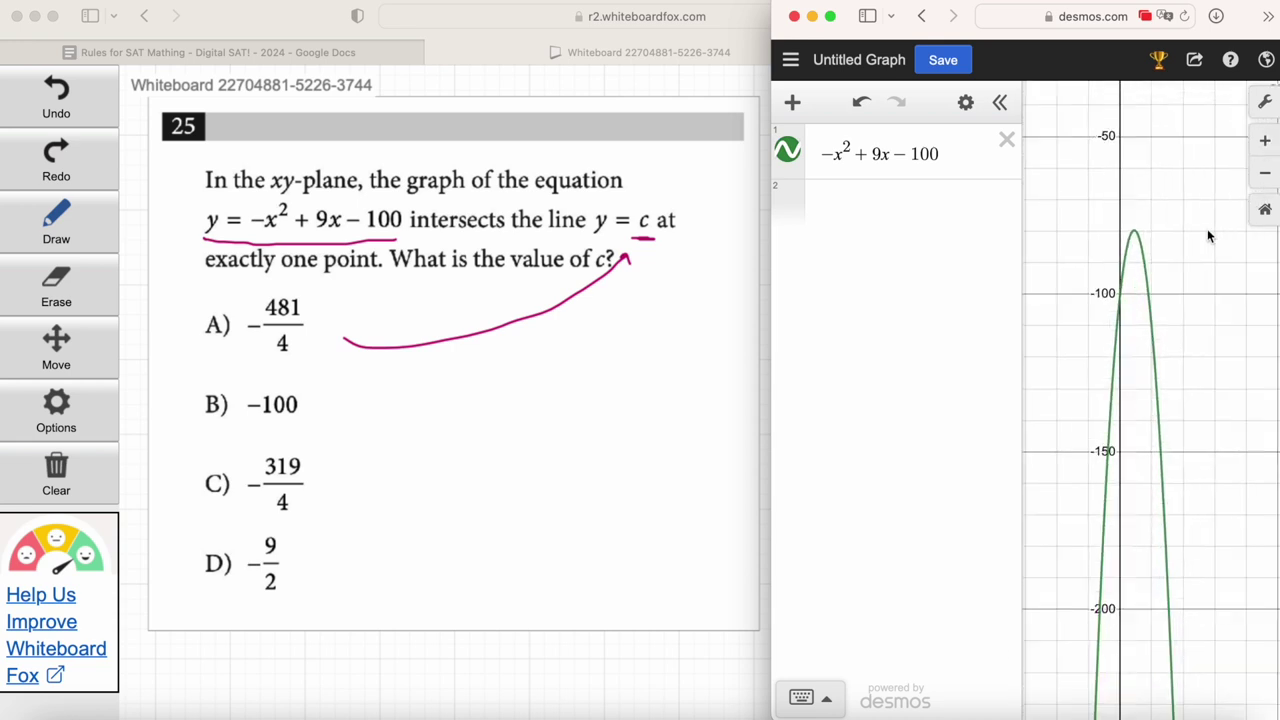
click(1264, 173)
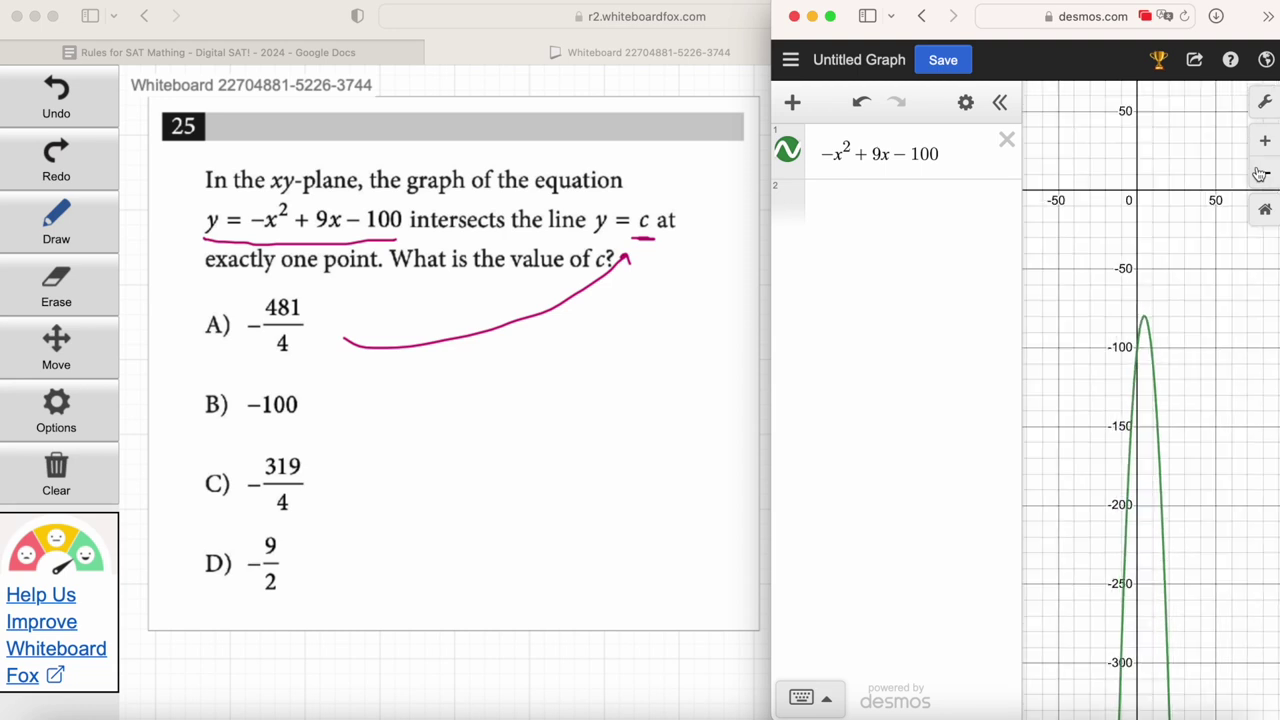
Step: Graph answer A as the line y = −481/4 in the second expression and check where it meets the parabola
click(916, 200)
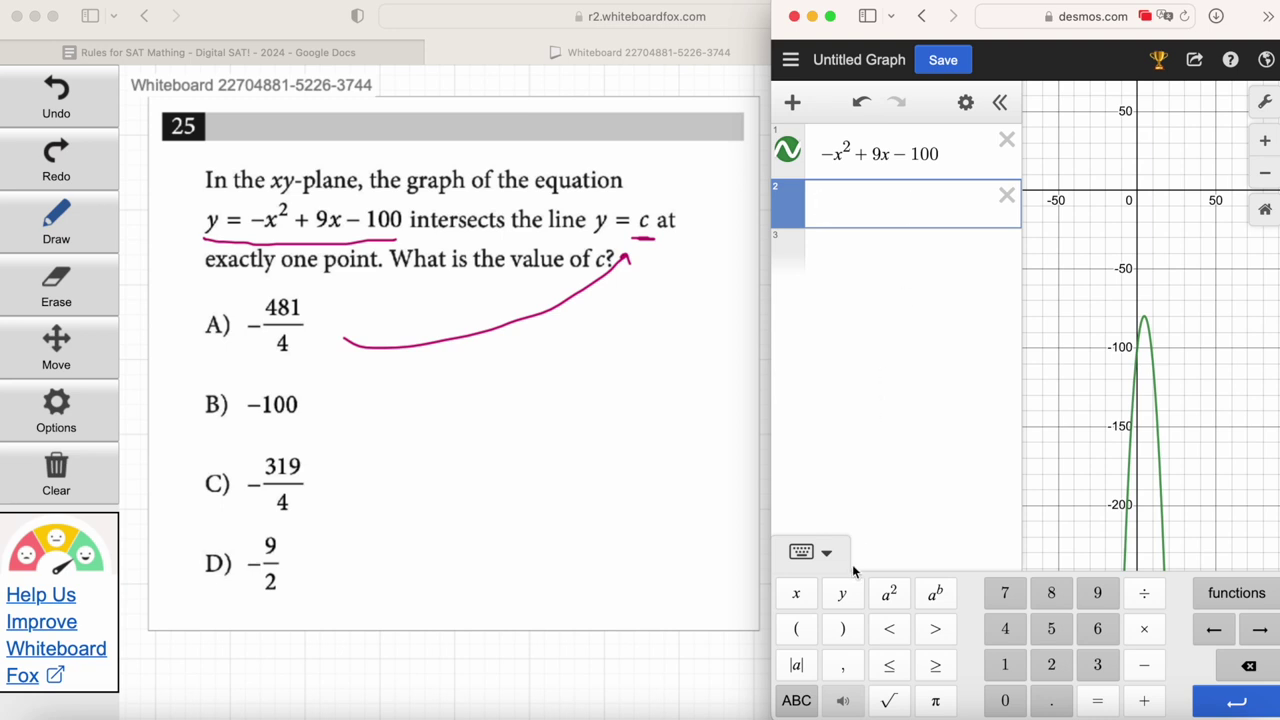
click(842, 593)
click(1100, 700)
click(1145, 668)
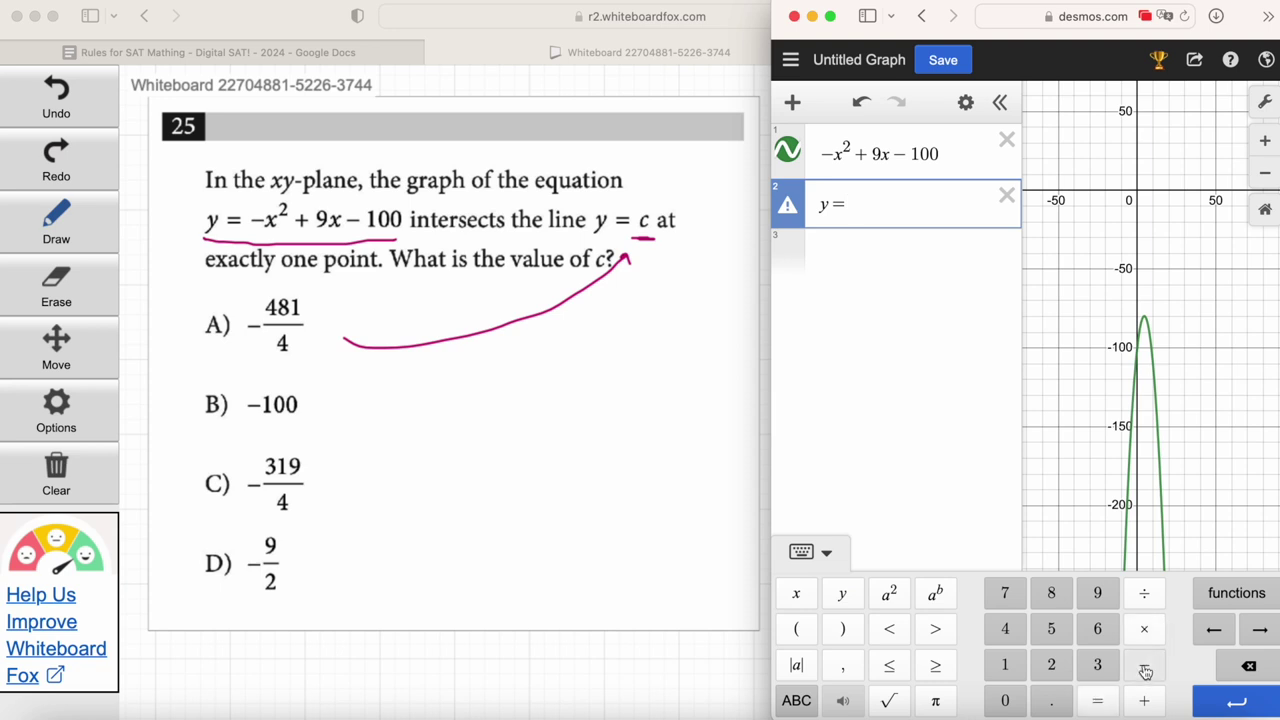
click(1020, 630)
click(1051, 594)
click(1010, 665)
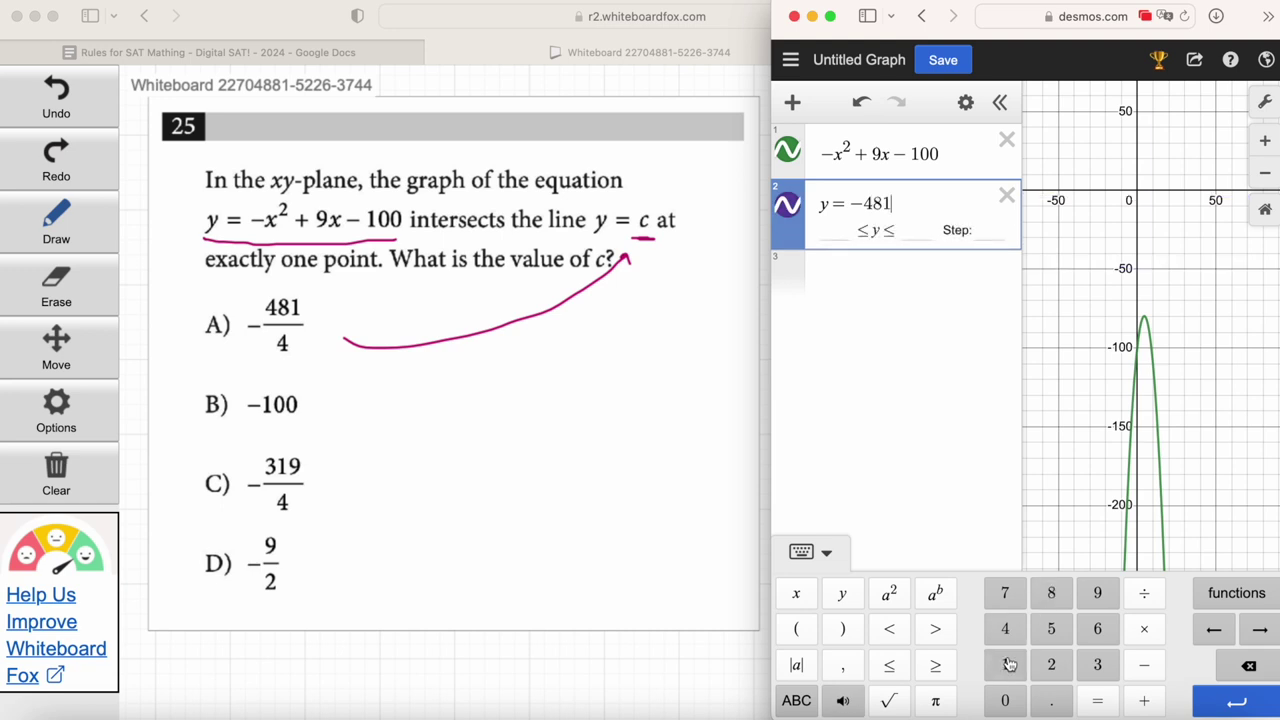
click(1143, 595)
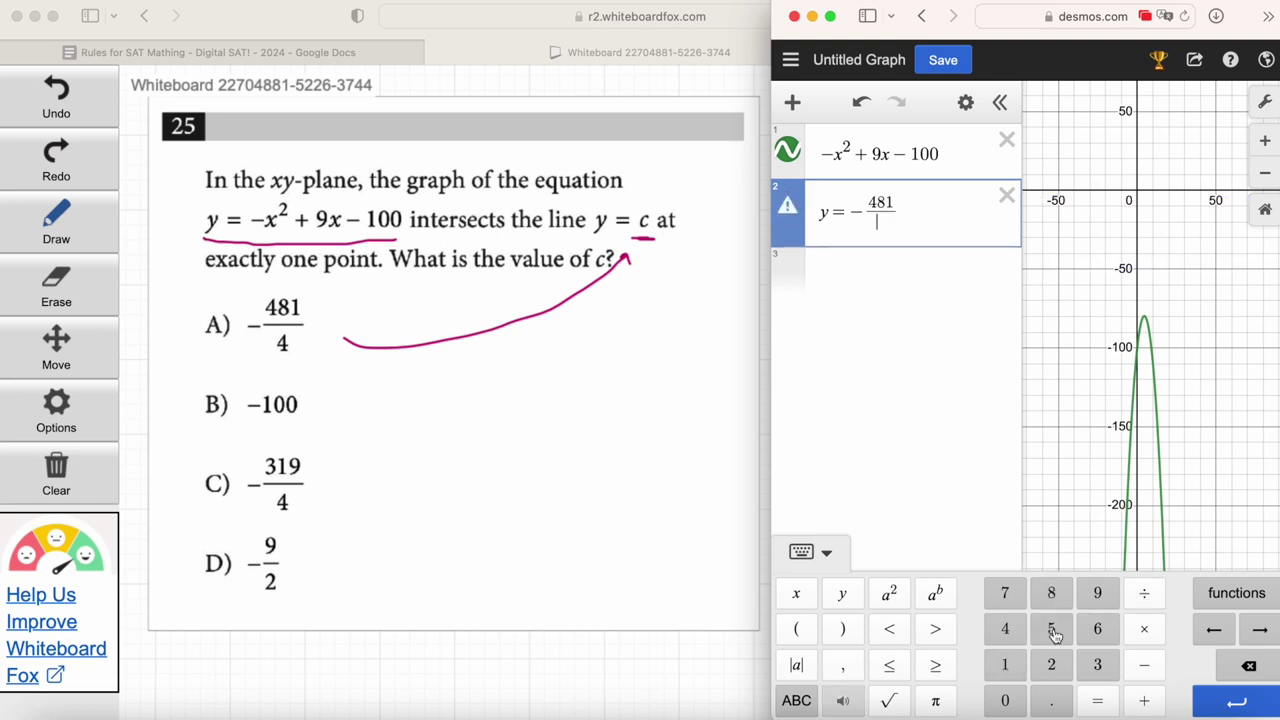
click(1008, 629)
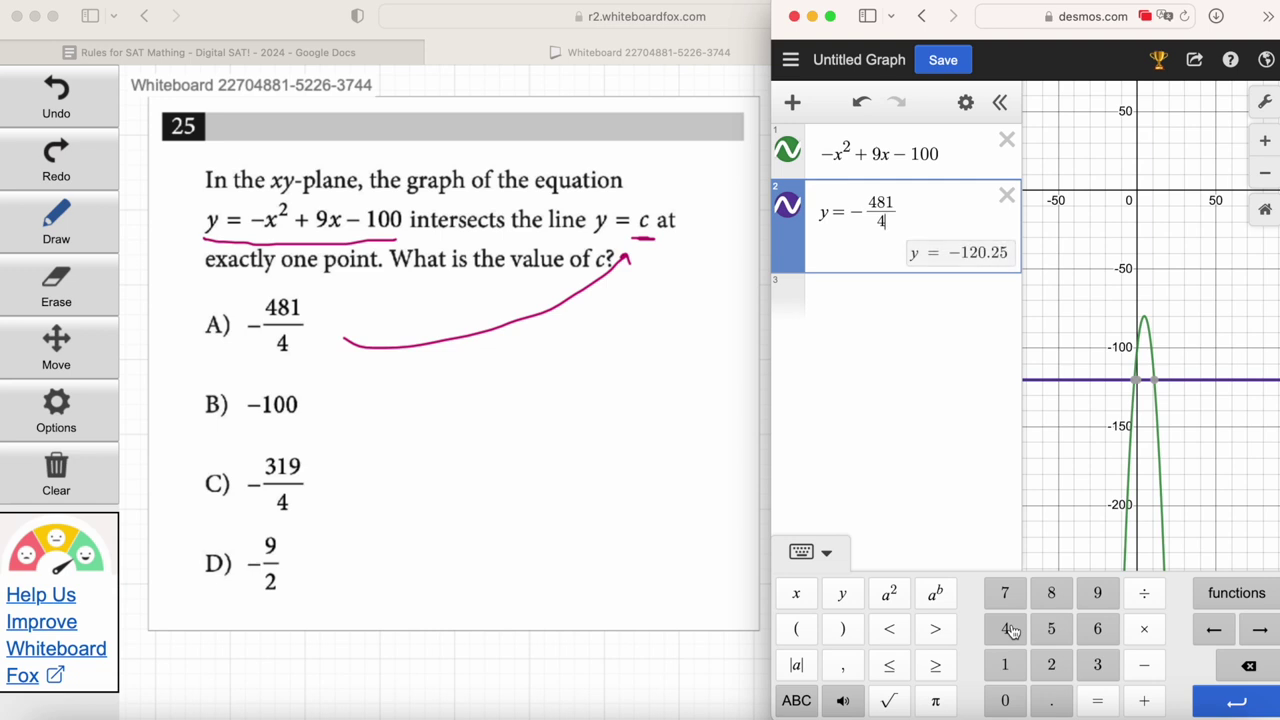
click(1266, 141)
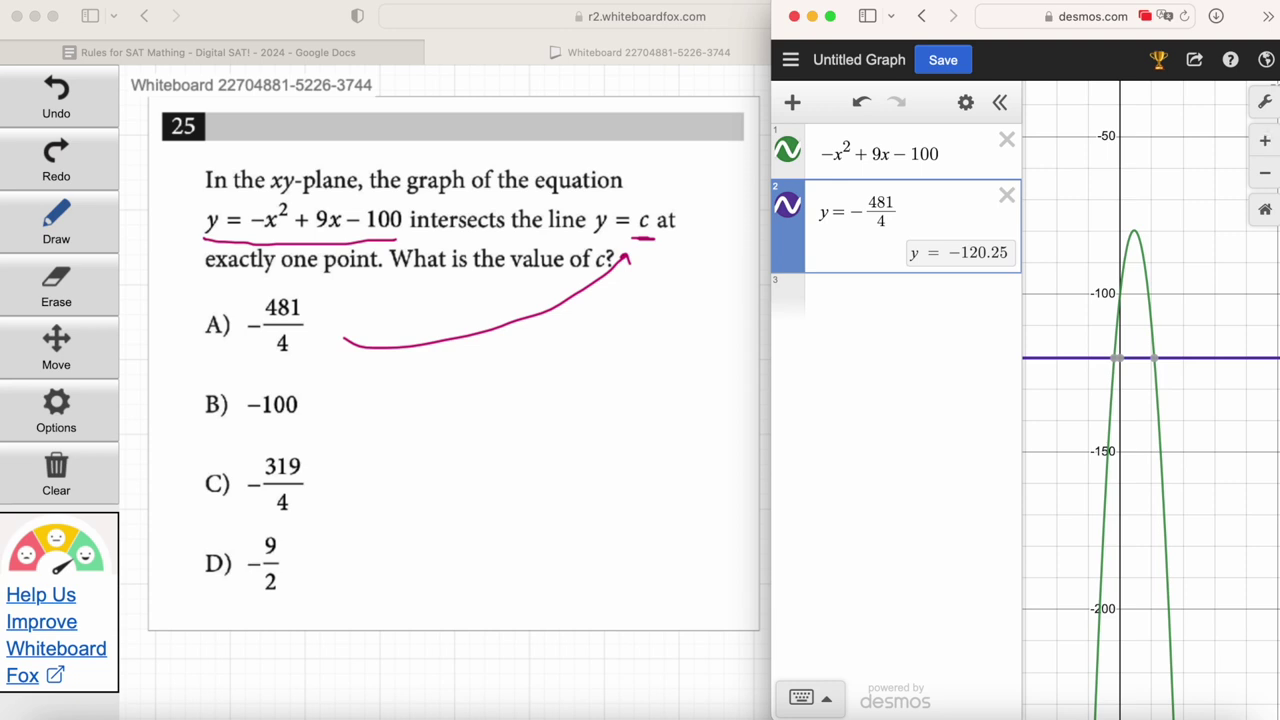
mouse_move(1110, 365)
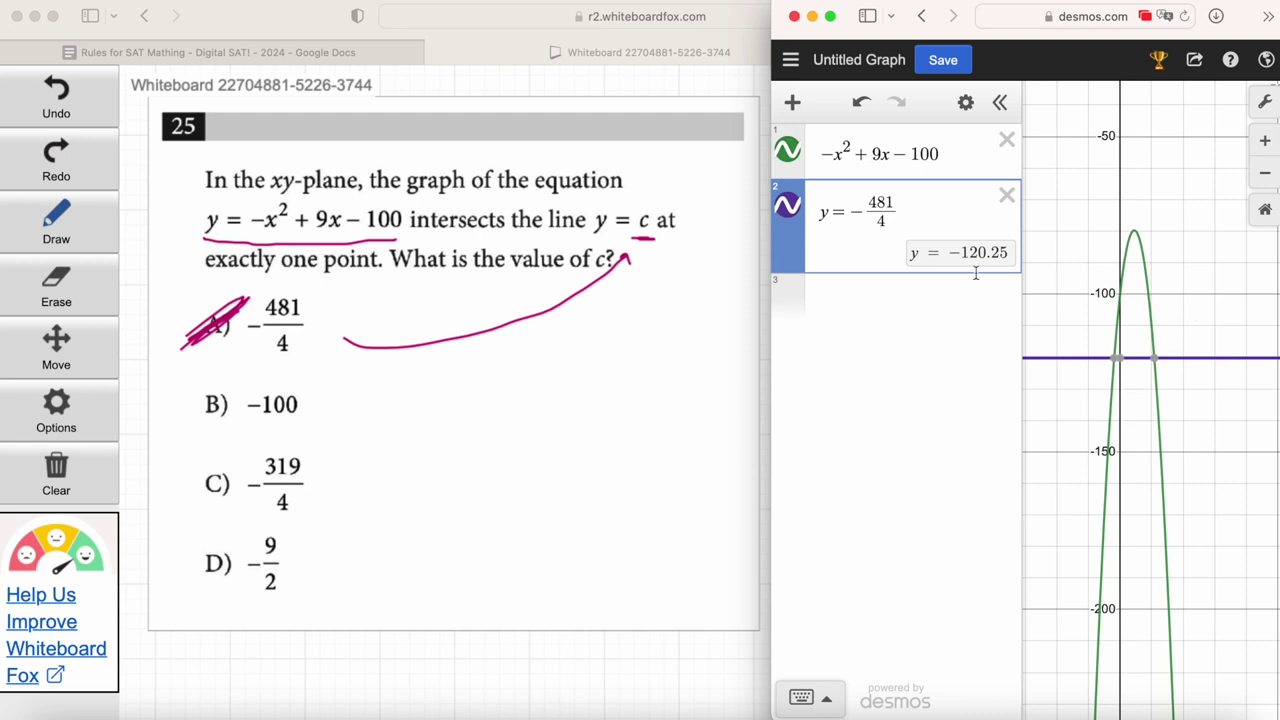
Step: Change the second expression to answer B's line, y = −100, to test how often it meets the parabola
click(912, 210)
key(BackSpace)
key(BackSpace)
key(BackSpace)
key(BackSpace)
key(BackSpace)
key(BackSpace)
key(BackSpace)
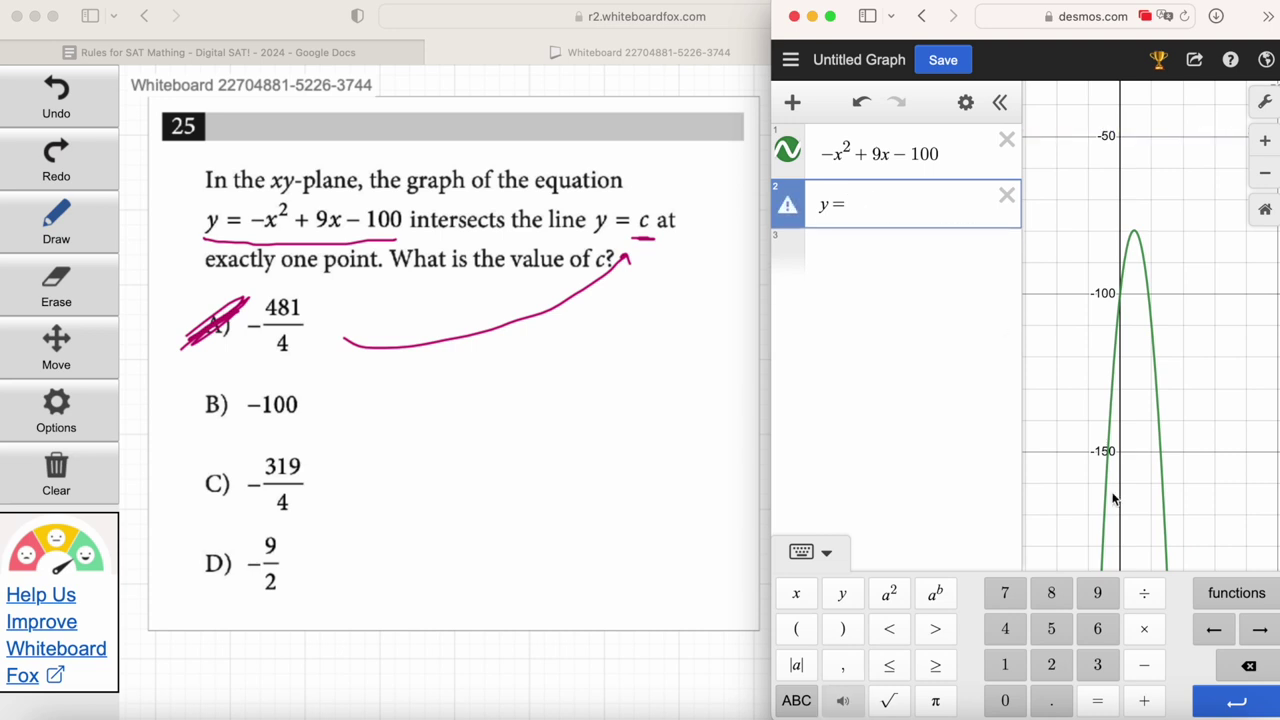
click(1141, 670)
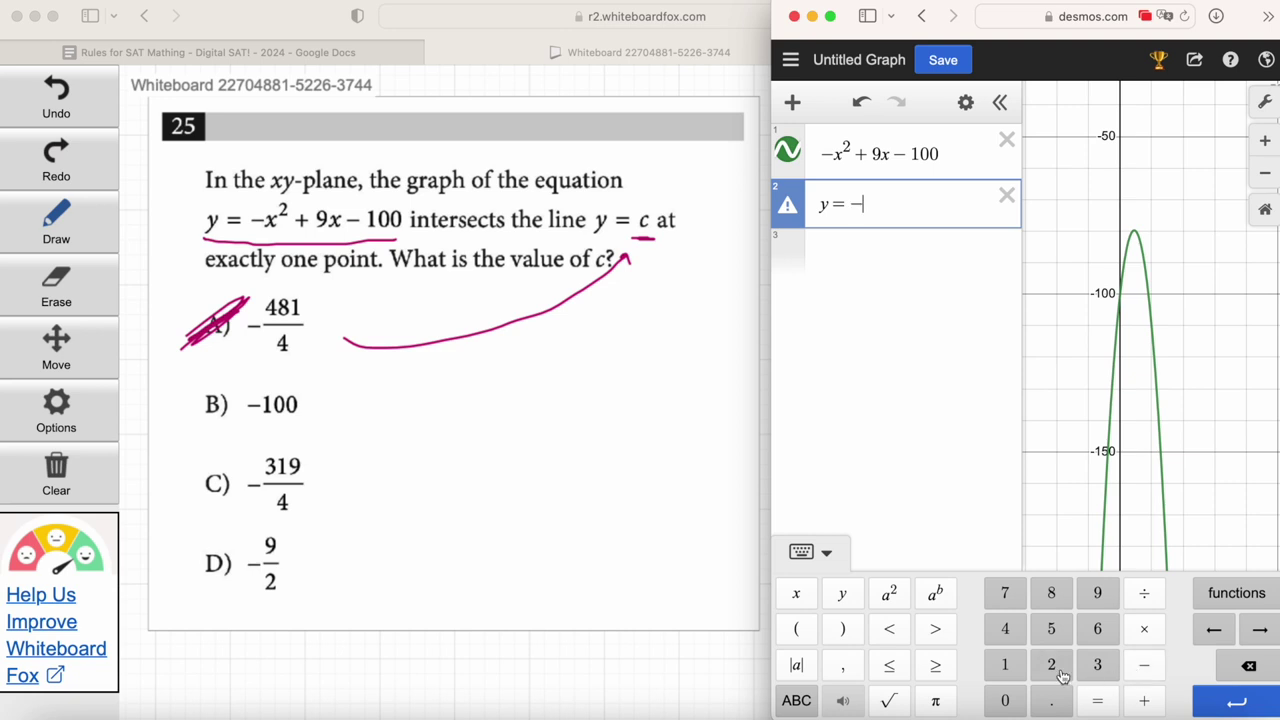
click(1005, 664)
click(1005, 700)
click(1005, 700)
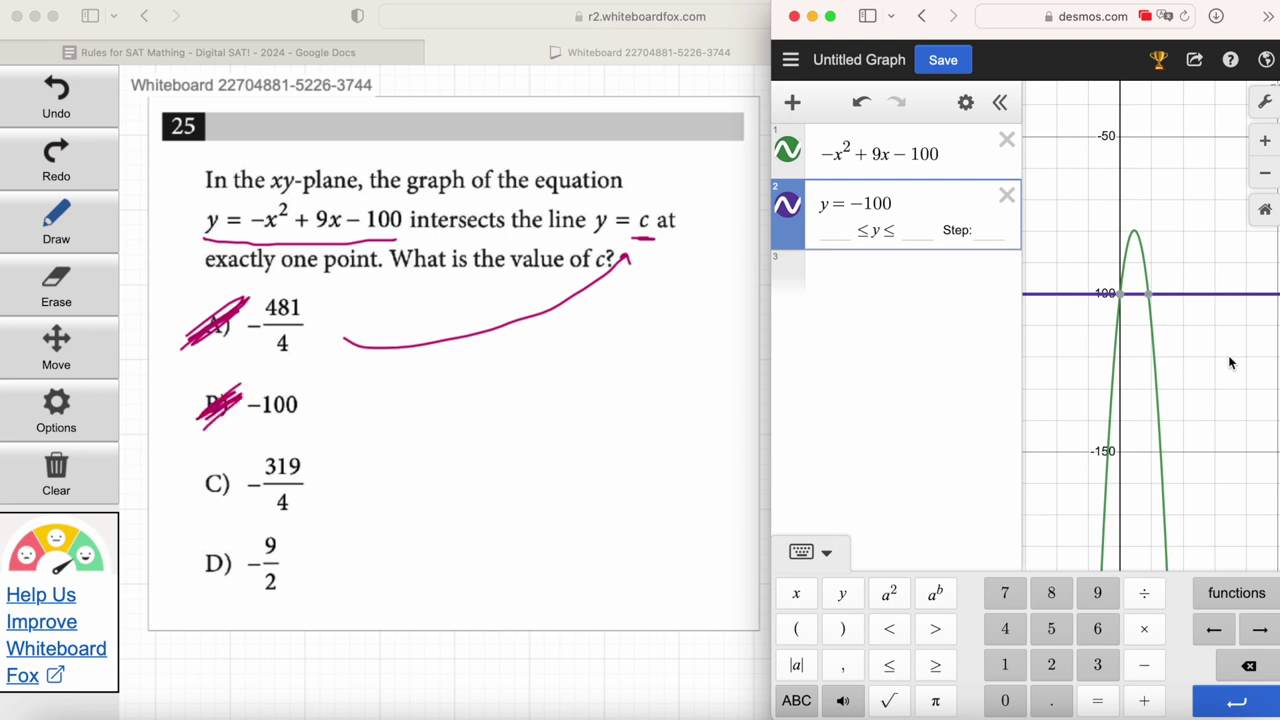
Step: Change the second expression to answer C's line, y = −319/4, to test it against the parabola
key(BackSpace)
key(BackSpace)
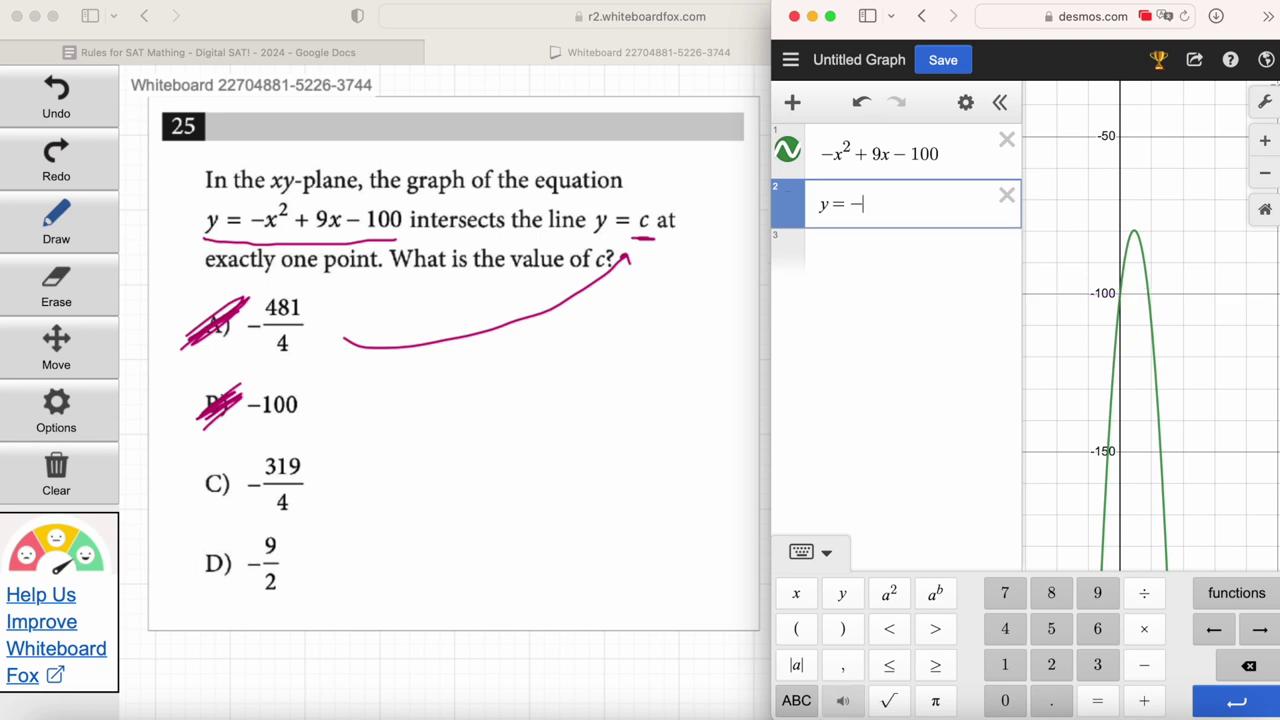
click(1099, 666)
click(1006, 664)
click(1108, 595)
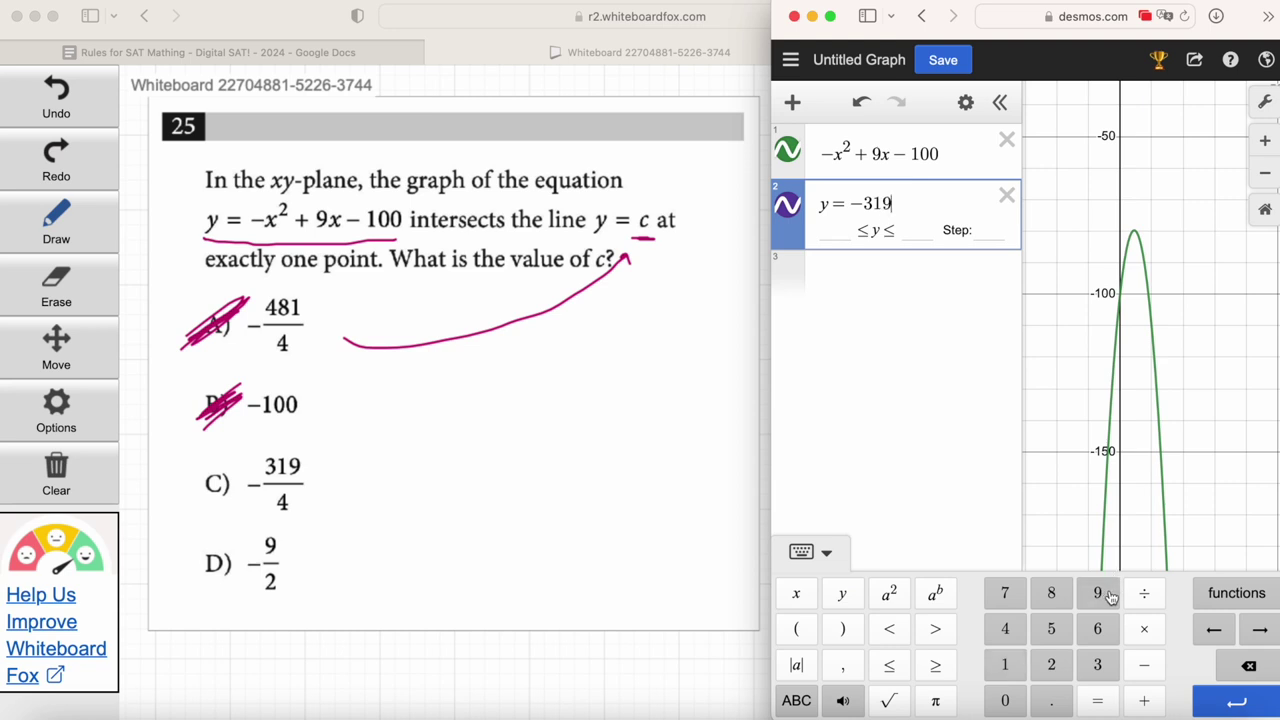
click(1148, 600)
click(1005, 630)
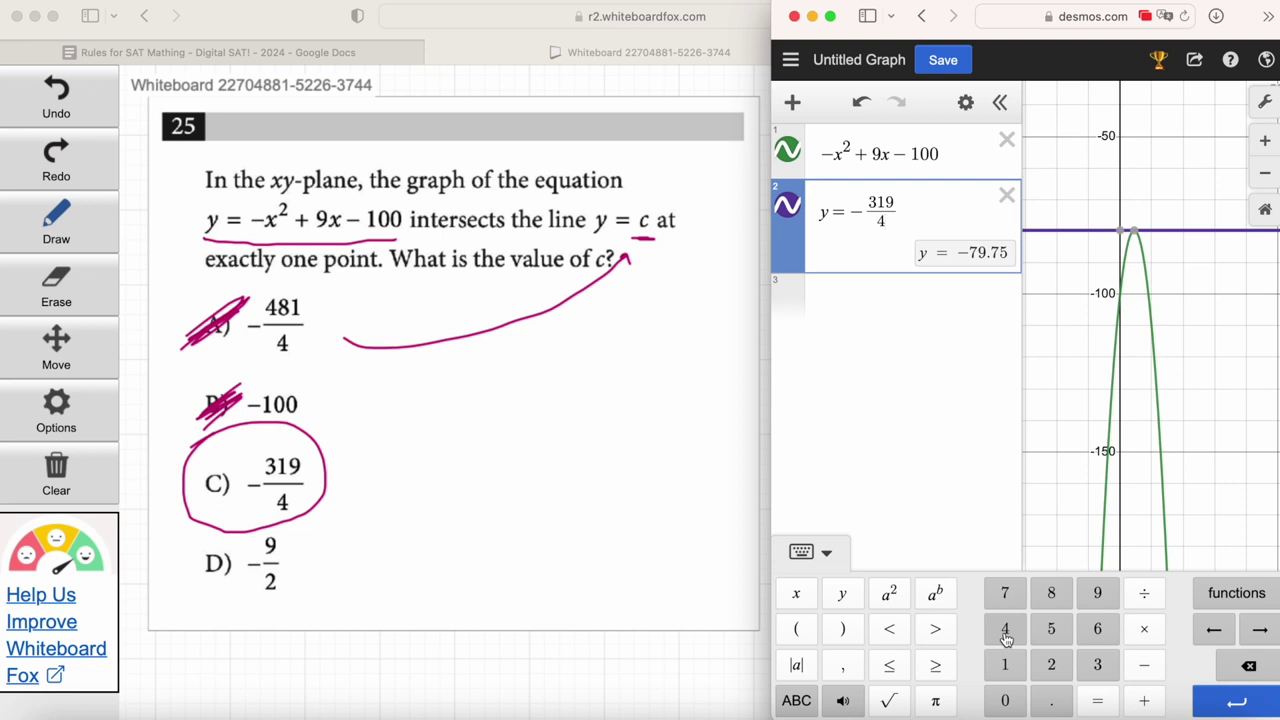
Step: Change the second expression to answer D's line, y = −9/2, and check its position relative to the parabola
key(BackSpace)
key(BackSpace)
key(BackSpace)
key(BackSpace)
key(BackSpace)
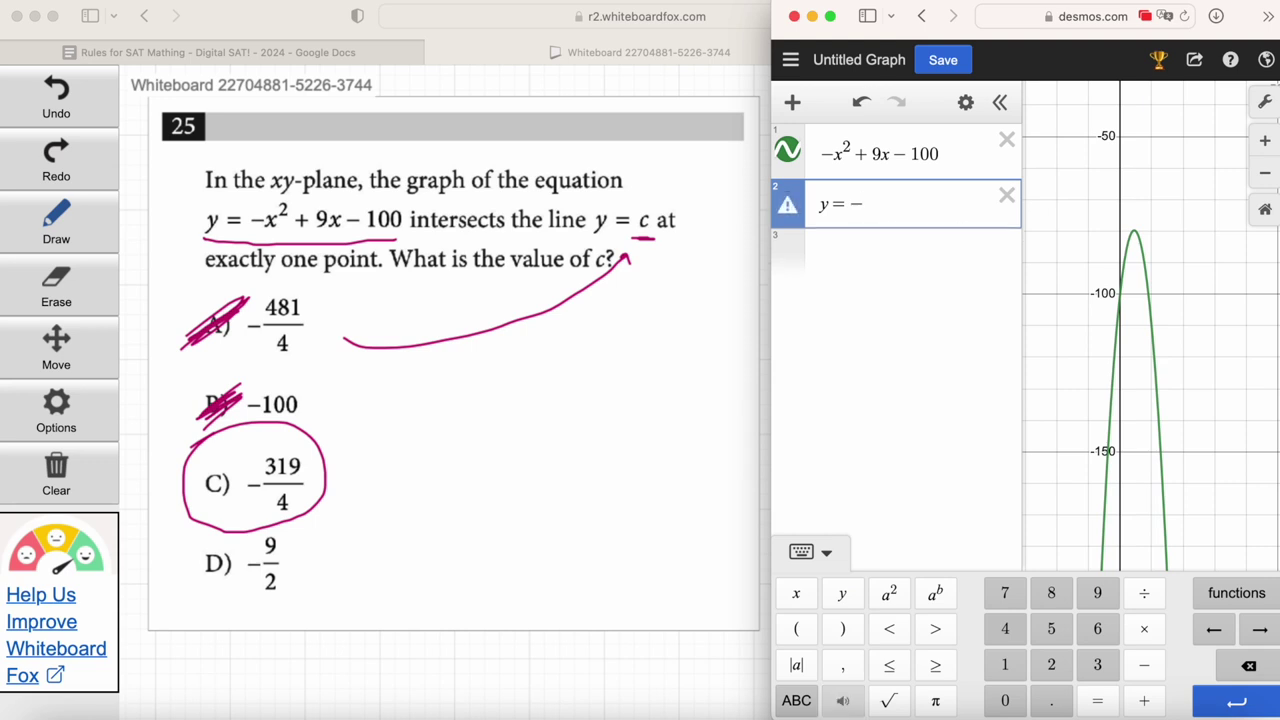
click(1097, 594)
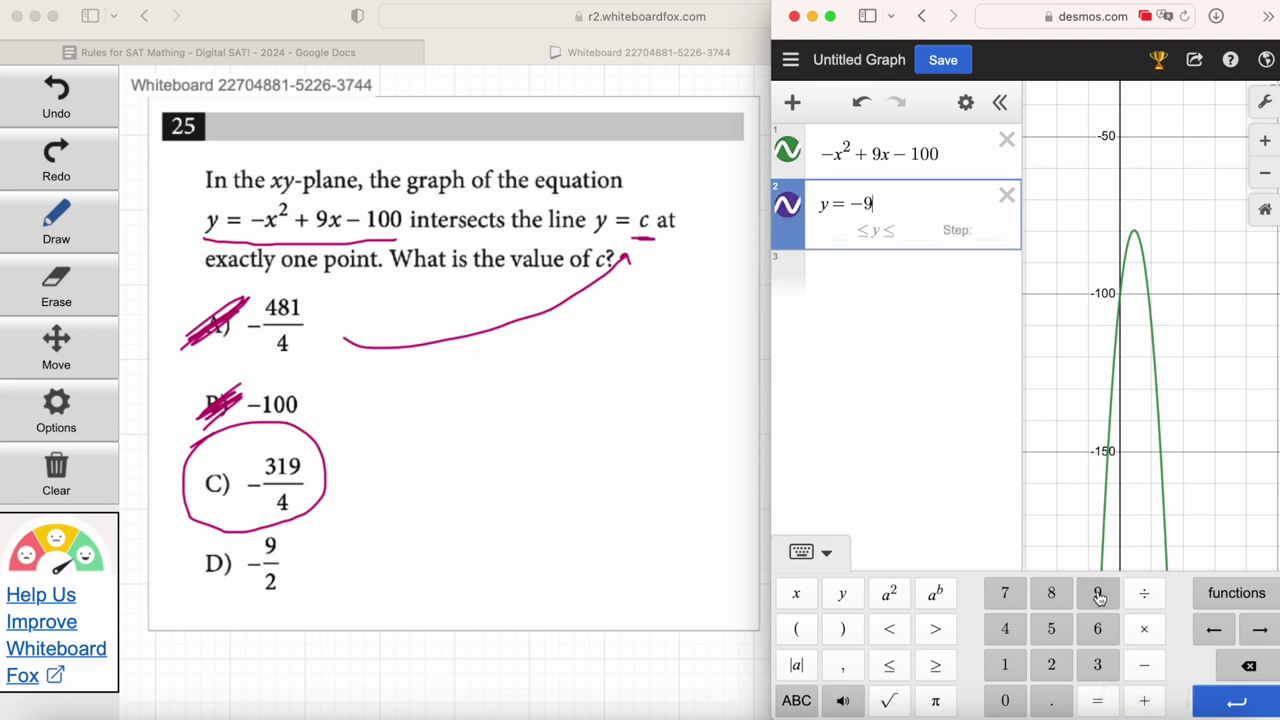
click(1144, 594)
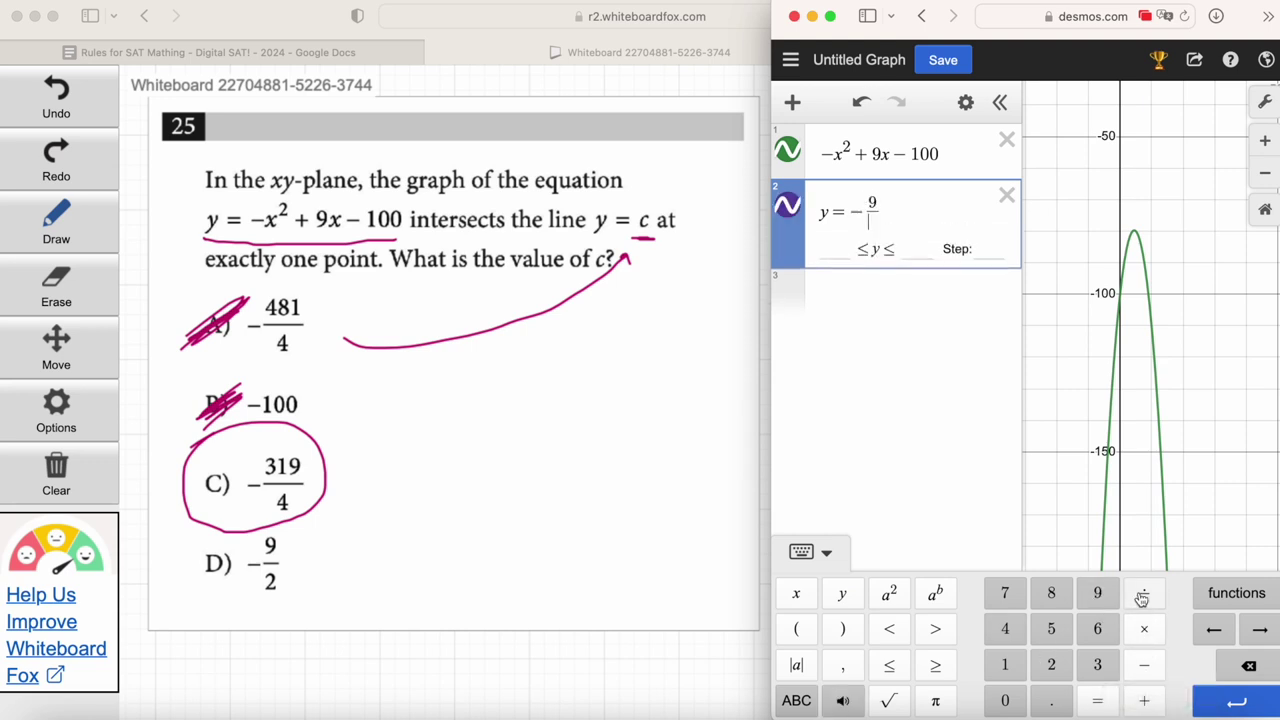
click(1060, 672)
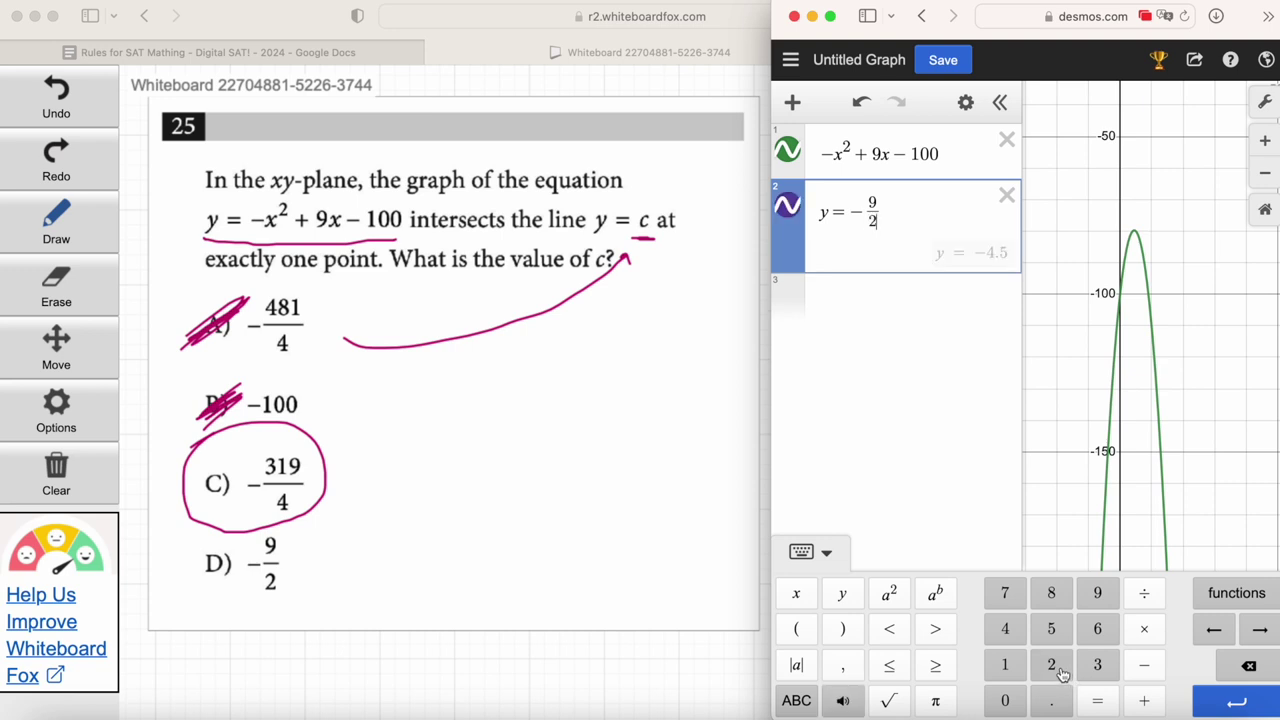
click(1266, 174)
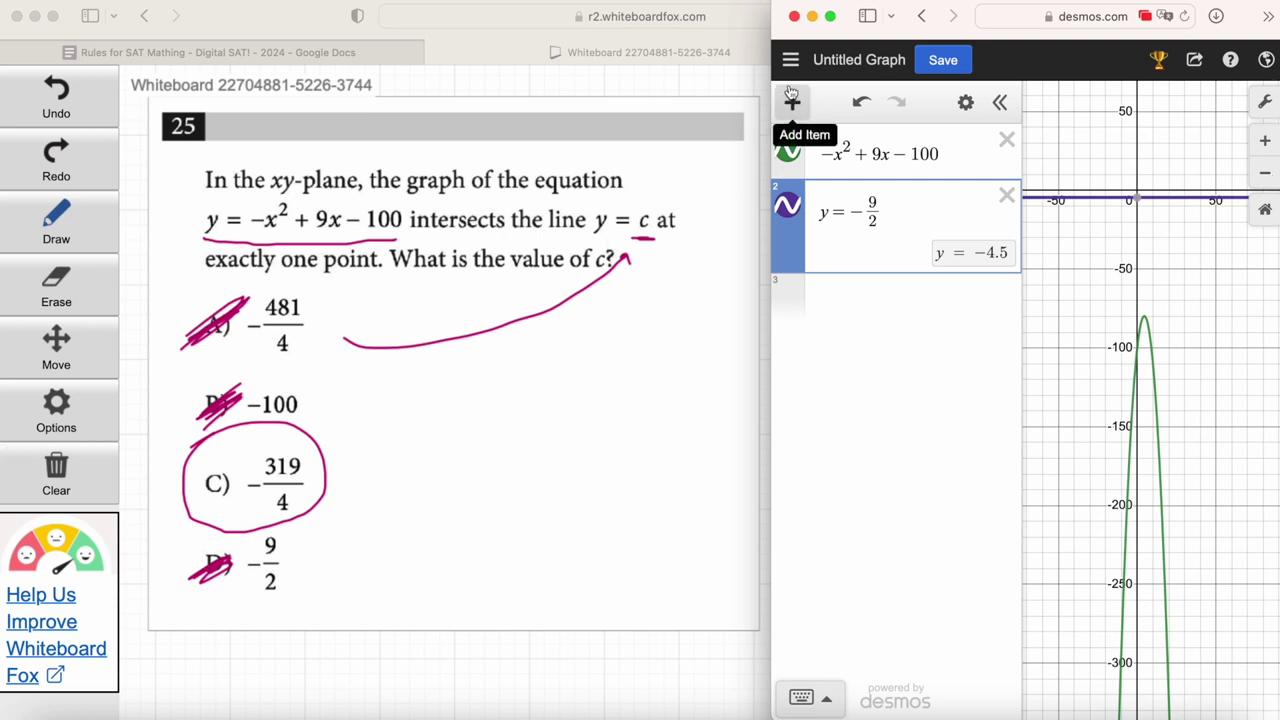
Step: Minimize Desmos and replace question 25 on the whiteboard with the picture "8 - Desmos - Factors of a cubic equation!"
click(812, 17)
click(56, 412)
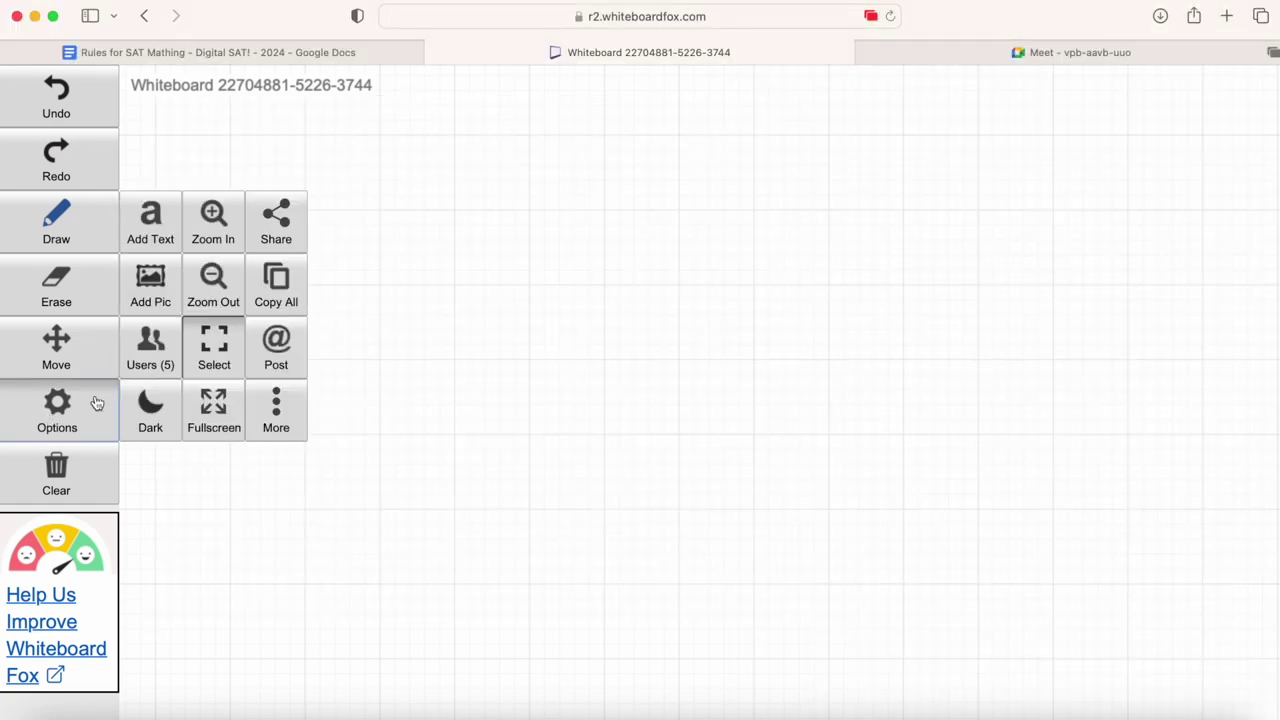
click(143, 303)
click(189, 375)
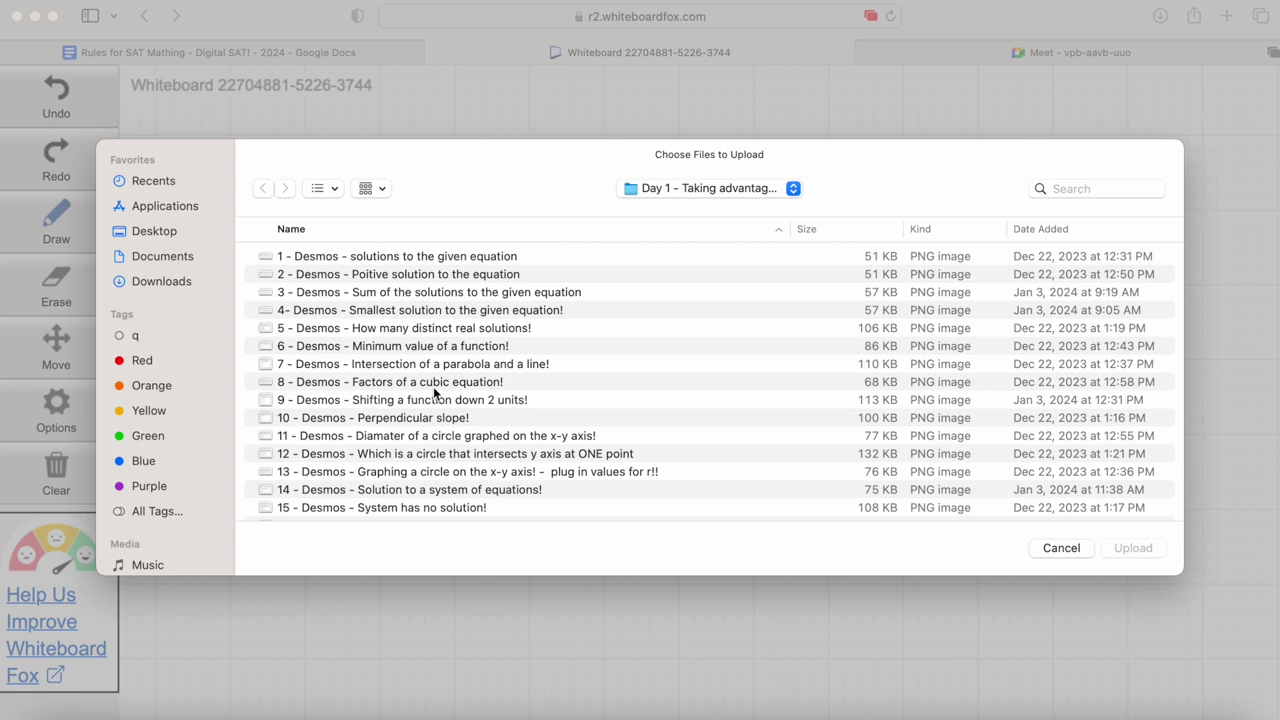
double_click(404, 382)
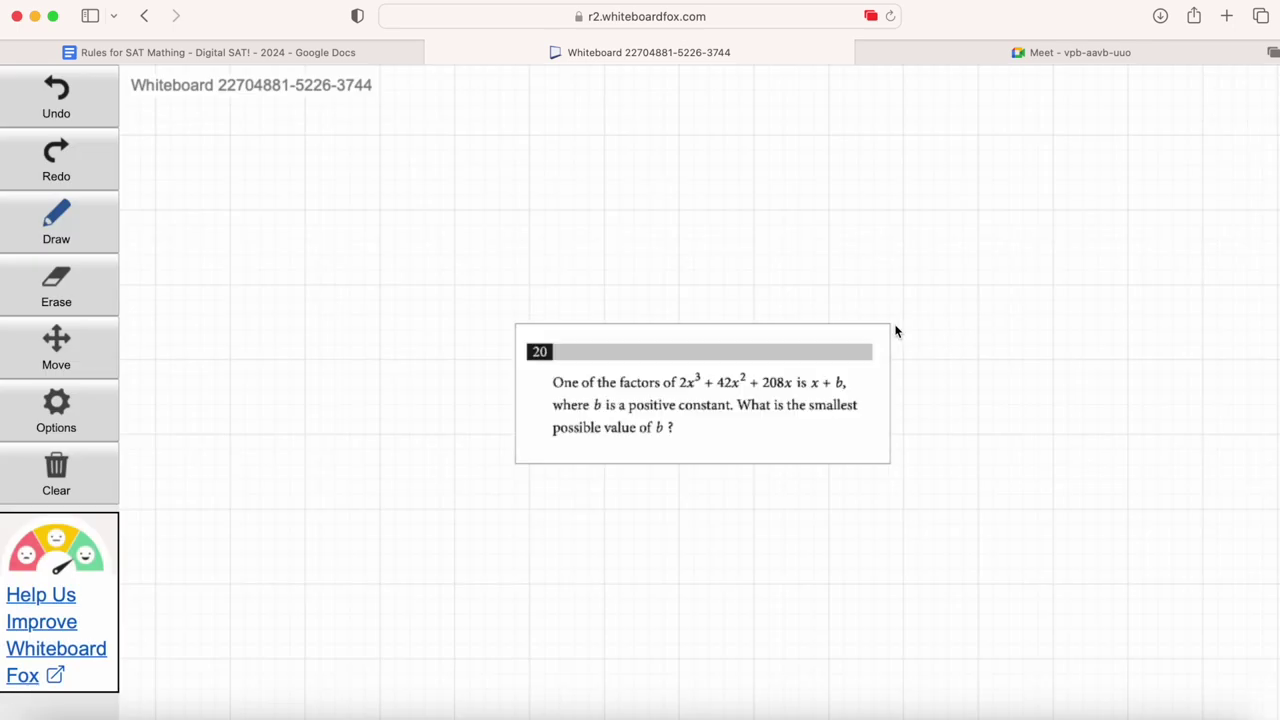
Step: Enlarge the question 20 picture, move it to the board's upper-left area, and deselect it
click(615, 337)
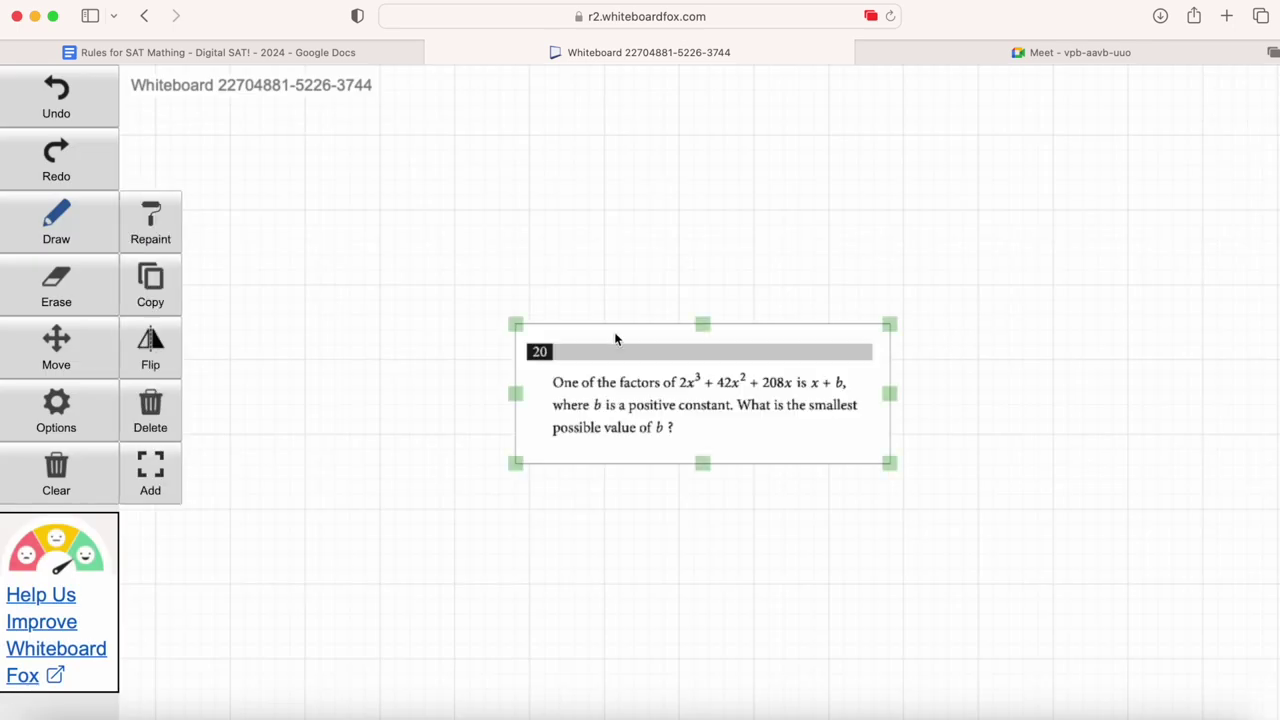
drag(514, 323, 328, 248)
drag(556, 372, 385, 232)
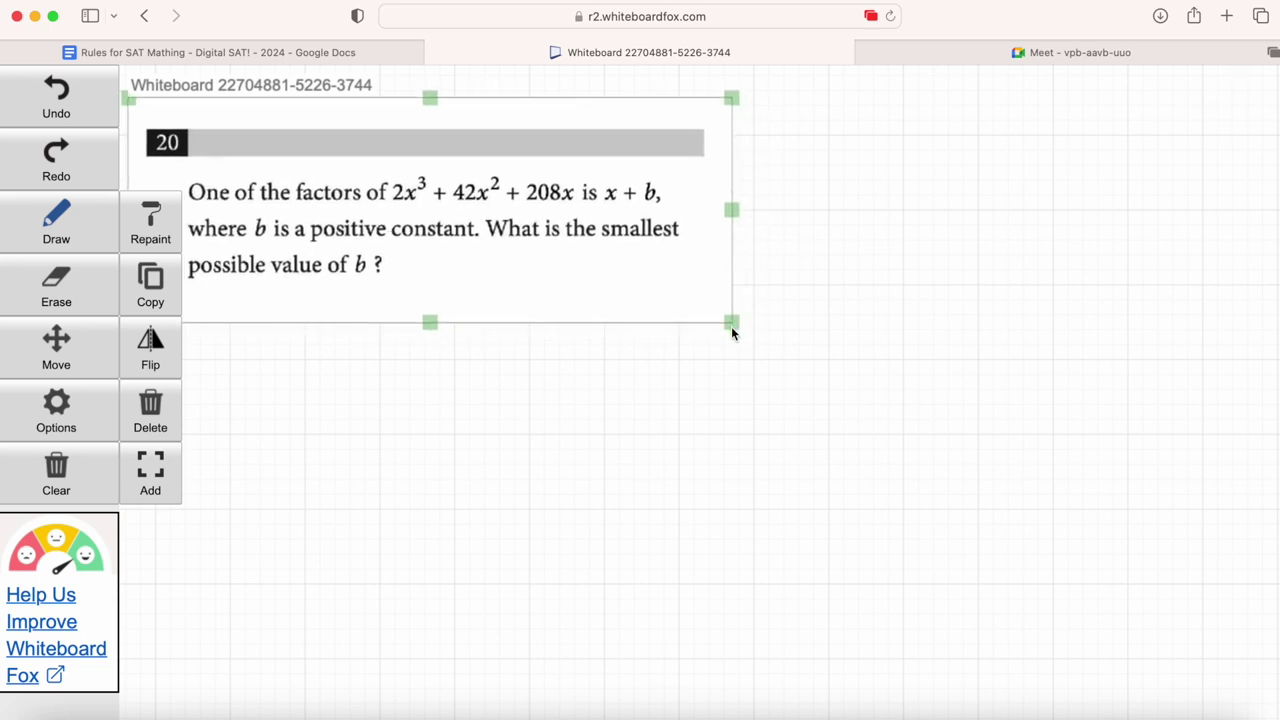
drag(730, 322, 754, 347)
click(707, 446)
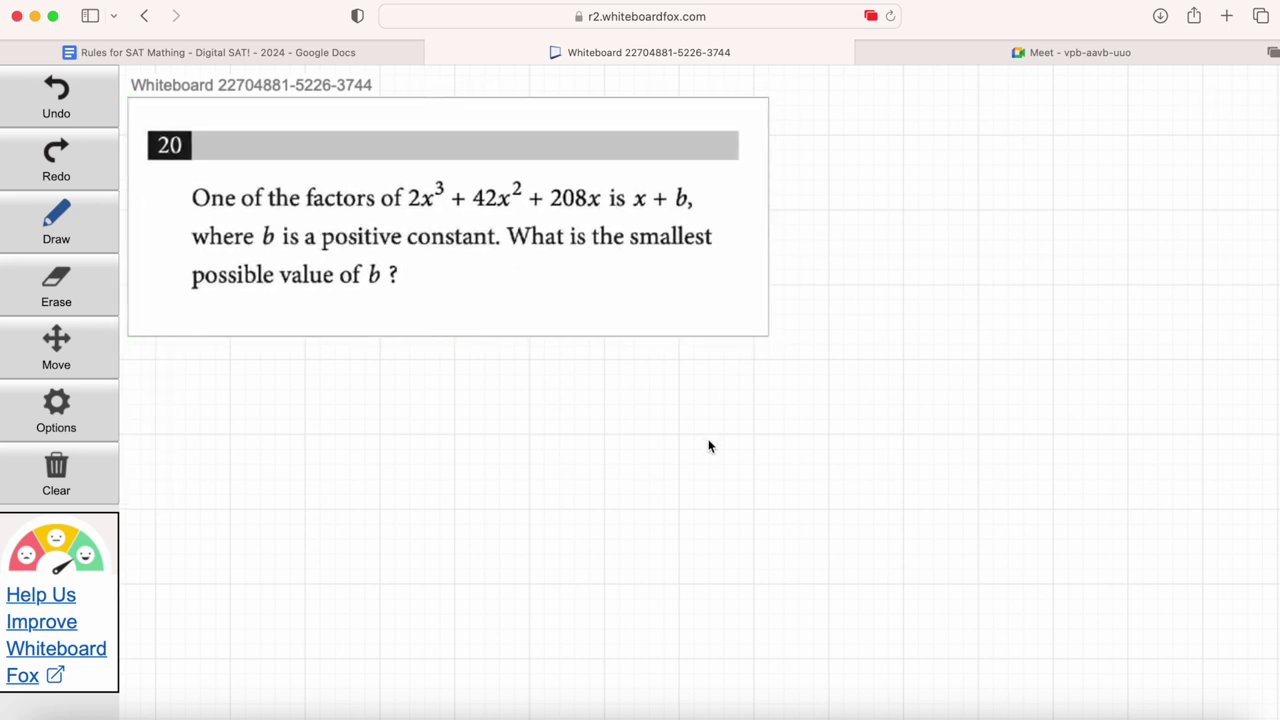